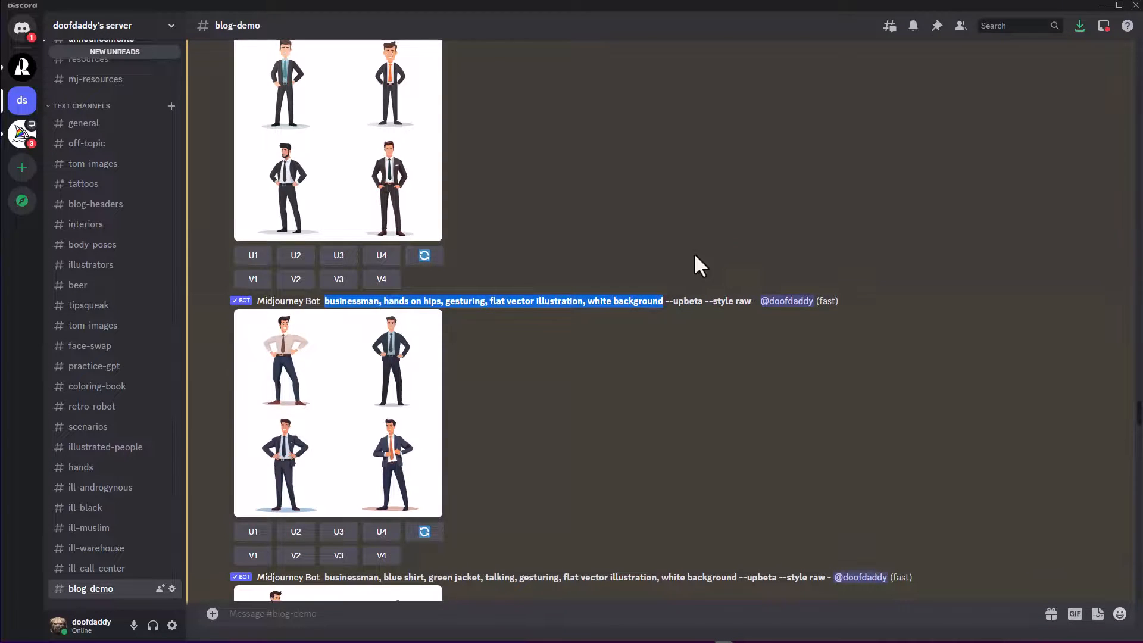
- Submit the /imagine prompt "businessman, hands on hips, gesturing, flat vector illustration, white background" in the blog-demo channel
{"action": "scroll", "coordinate": [726, 309], "scroll_direction": "down", "scroll_amount": 20}
{"action": "left_click", "coordinate": [376, 619]}
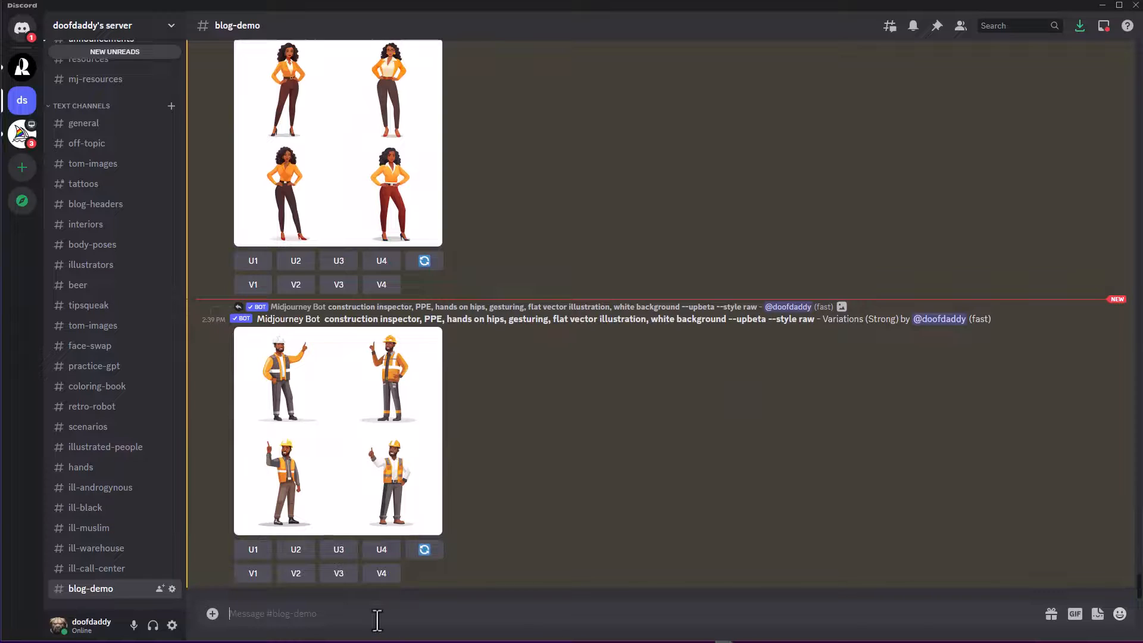
{"action": "type", "text": "businessman, hands on hips, gesturing, flat vector illustration, white background"}
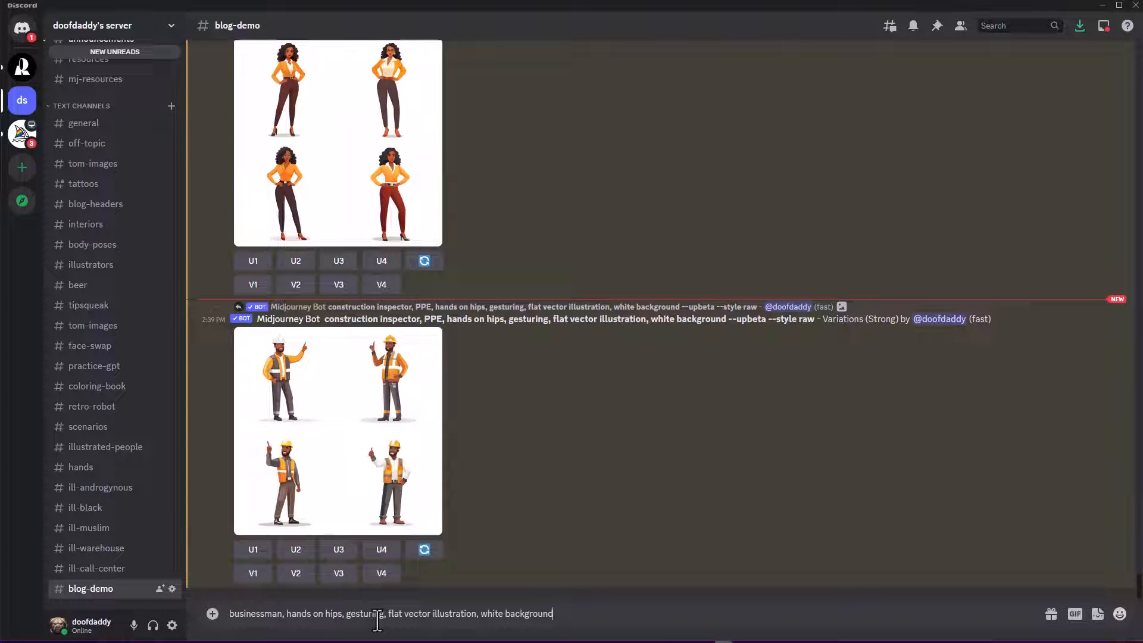
{"action": "left_click_drag", "start_coordinate": [555, 614], "coordinate": [230, 613]}
{"action": "key", "text": "ctrl+c"}
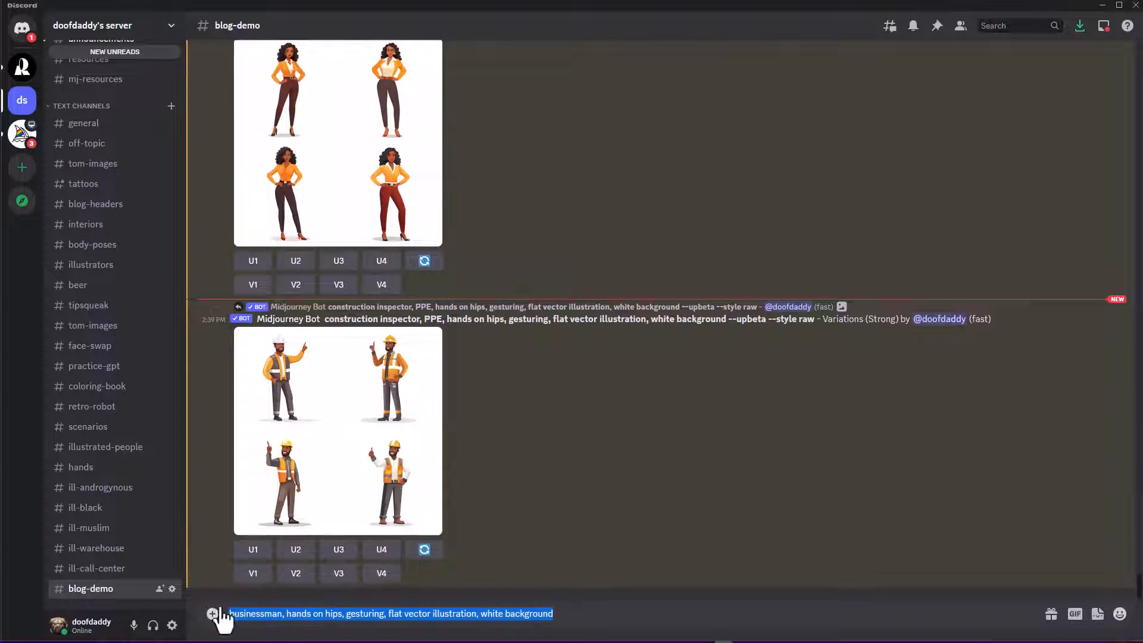
{"action": "type", "text": "/ima"}
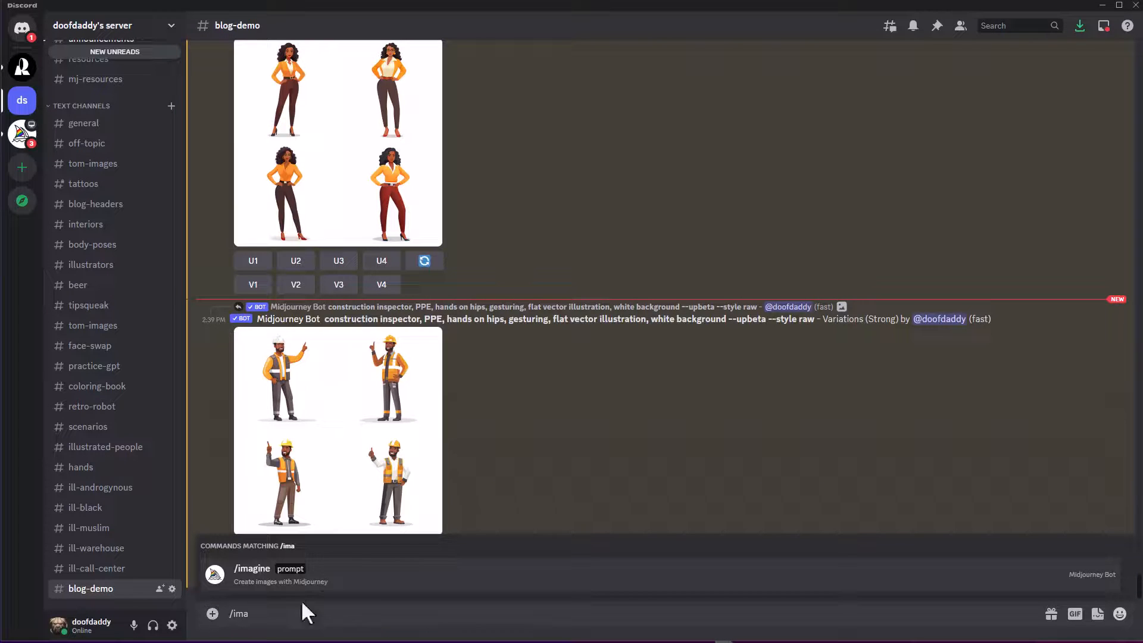
{"action": "left_click", "coordinate": [288, 580]}
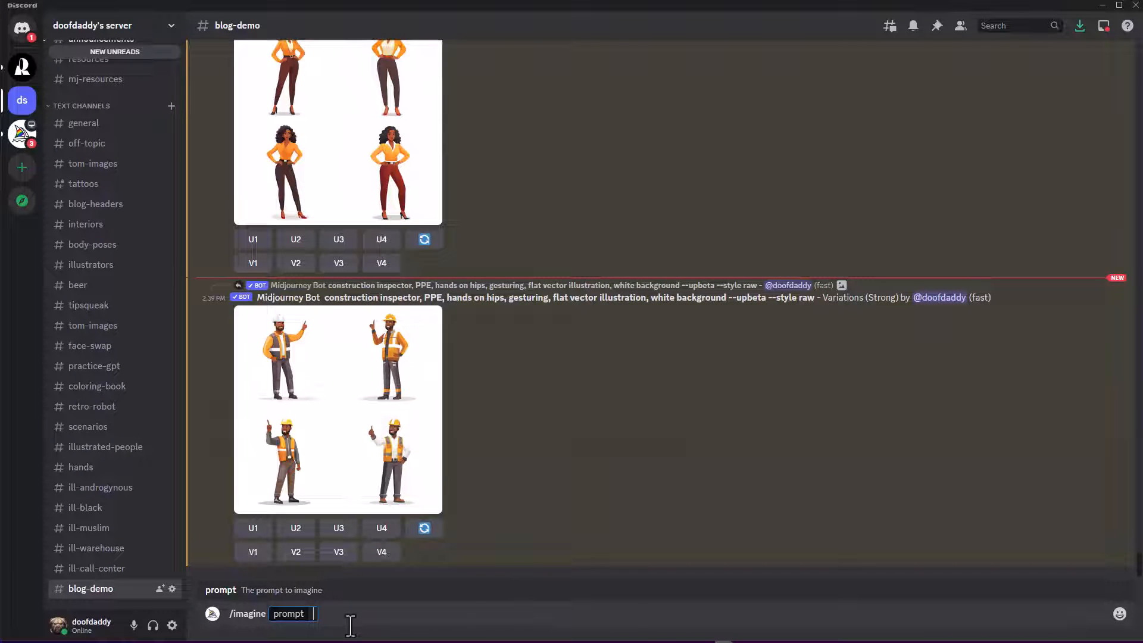
{"action": "key", "text": "ctrl+v"}
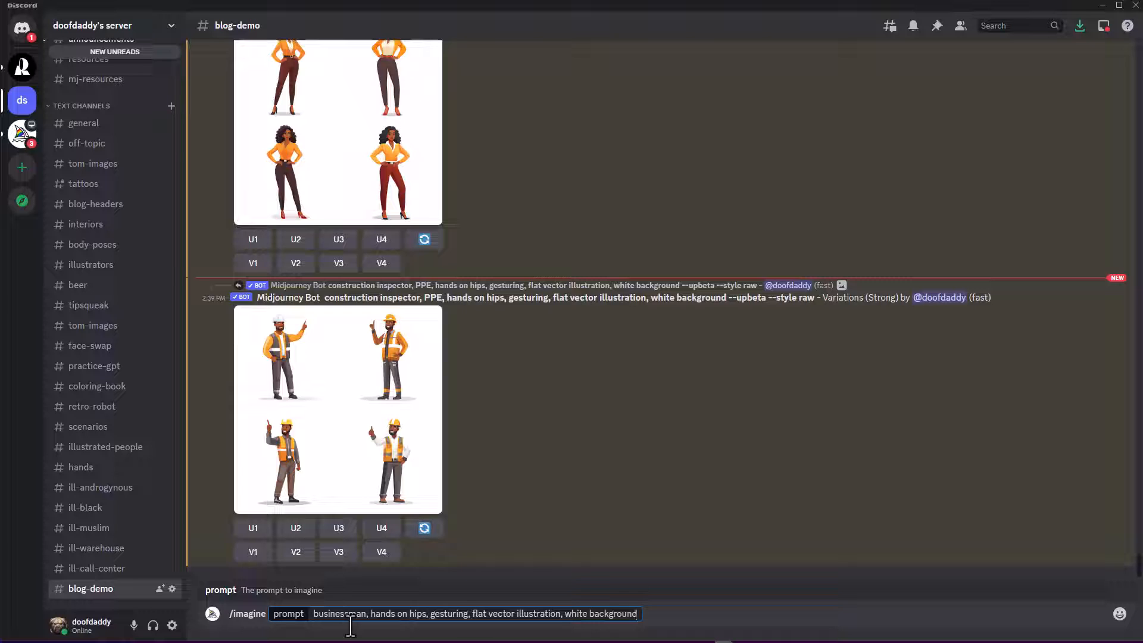
{"action": "key", "text": "Return"}
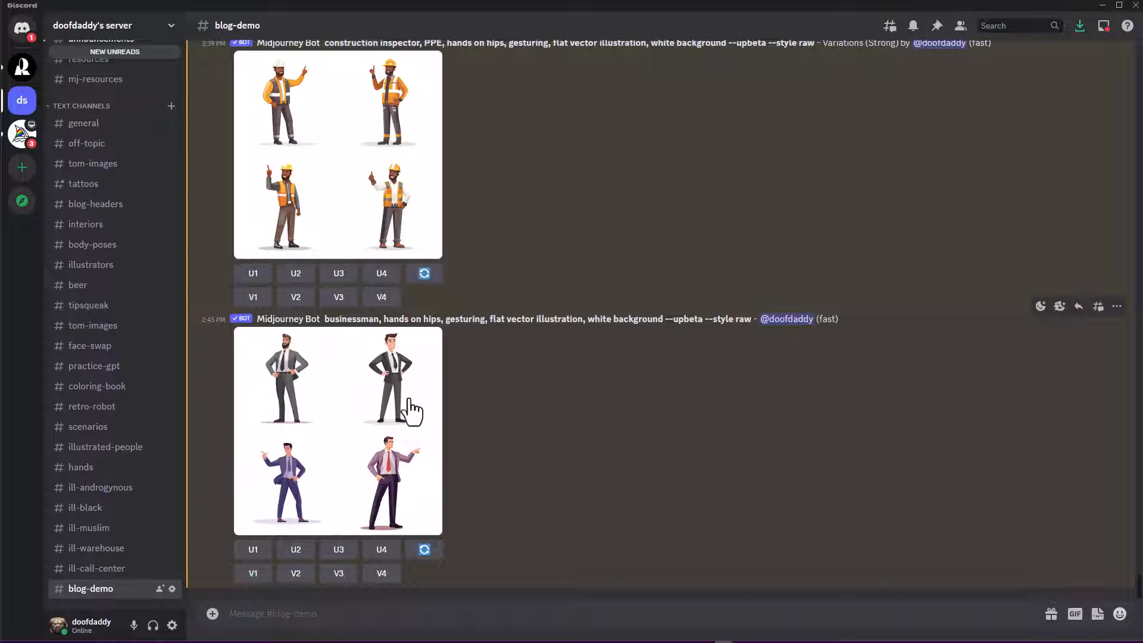
- View the new businessman grid enlarged, then upscale its second image and generate variations of that image
{"action": "left_click", "coordinate": [359, 422]}
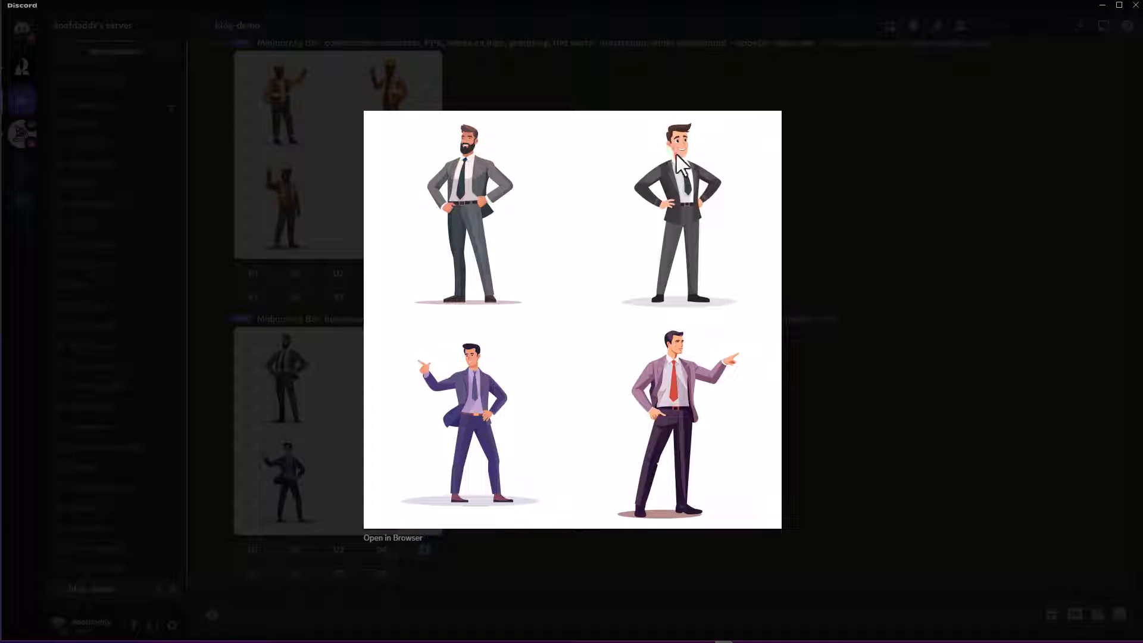
{"action": "left_click", "coordinate": [865, 423]}
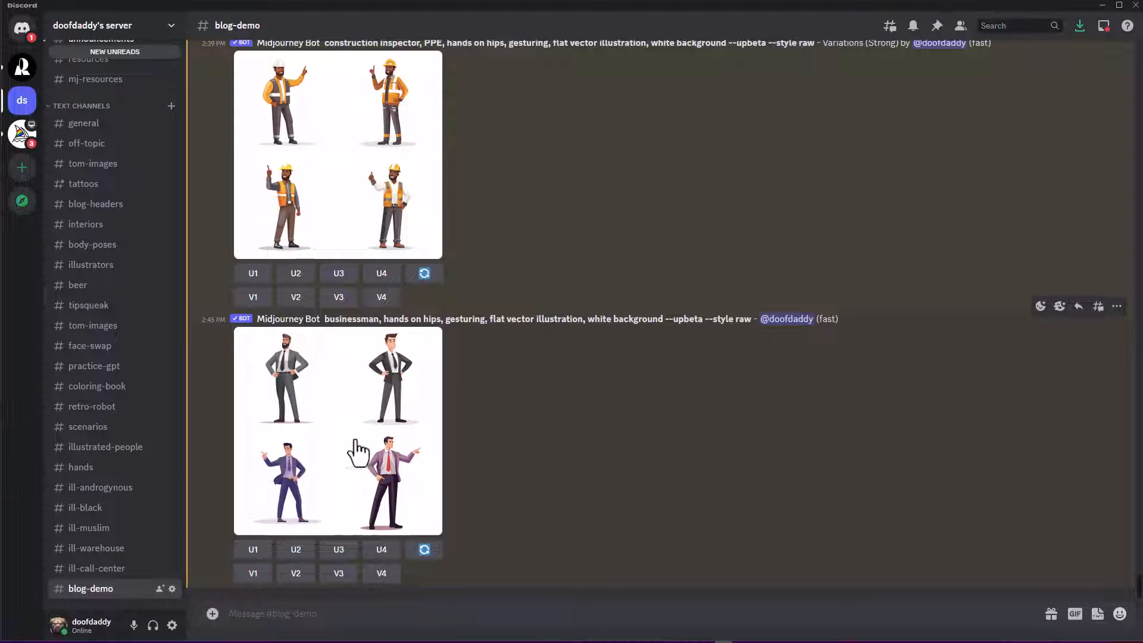
{"action": "left_click", "coordinate": [297, 556]}
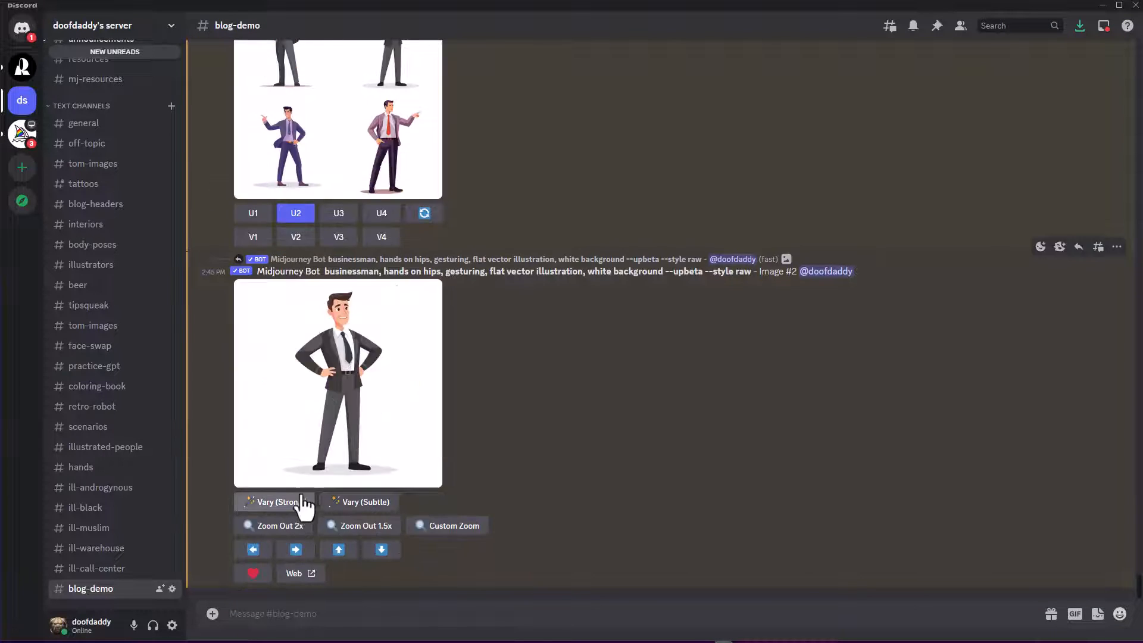
{"action": "left_click", "coordinate": [295, 239]}
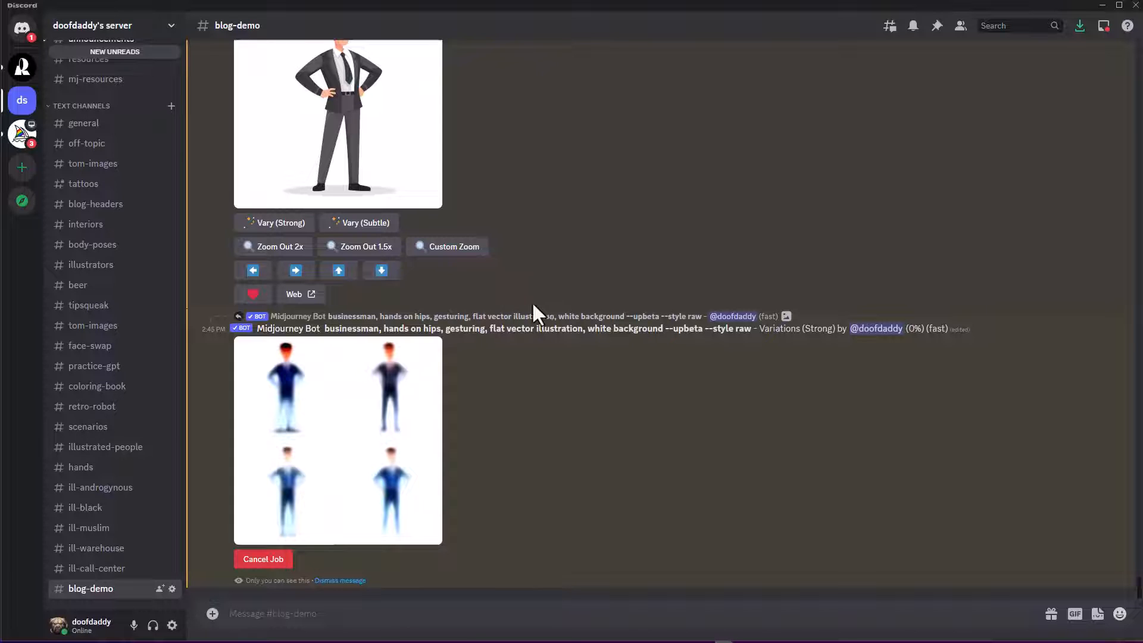
- Generate both strong and subtle variations of the upscaled businessman image #2
{"action": "scroll", "coordinate": [535, 301], "scroll_direction": "up", "scroll_amount": 3}
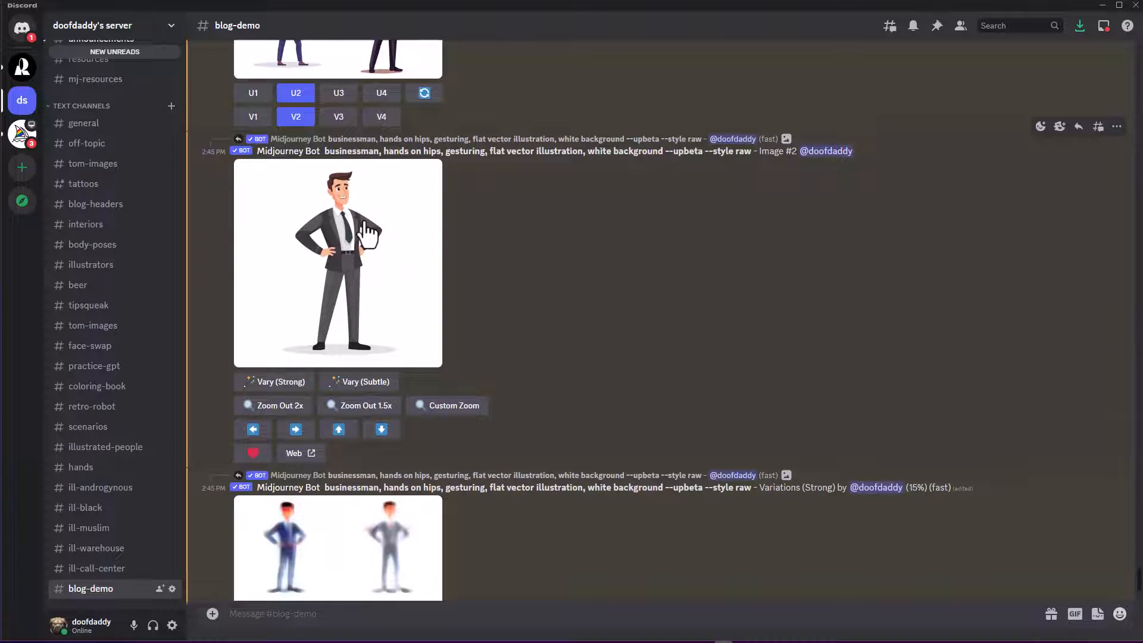
{"action": "left_click", "coordinate": [285, 388]}
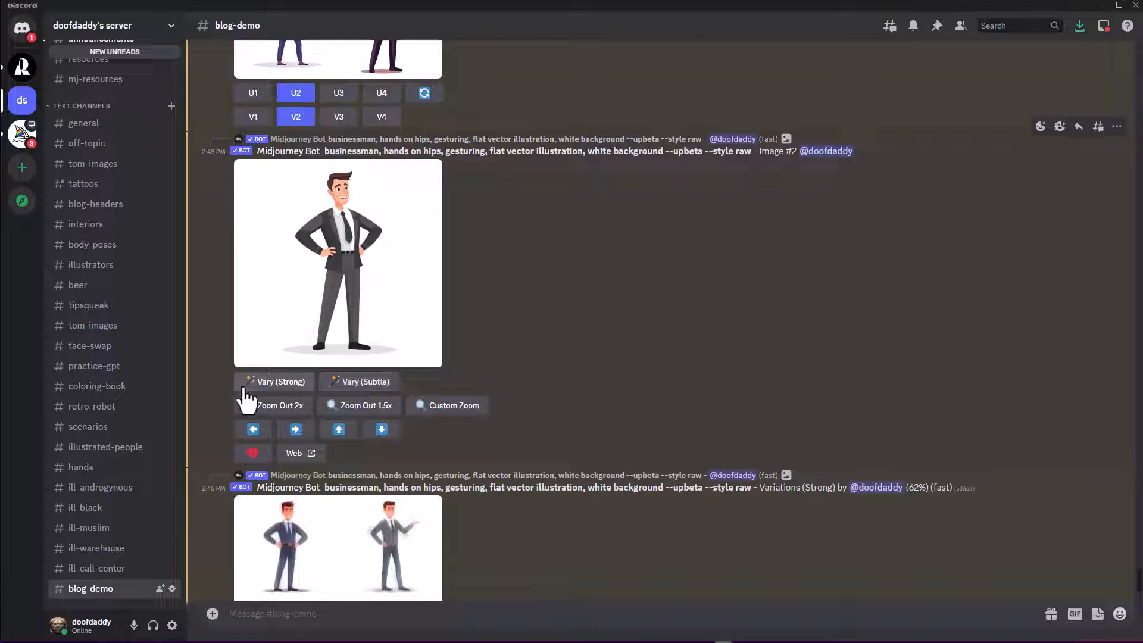
{"action": "left_click", "coordinate": [277, 387]}
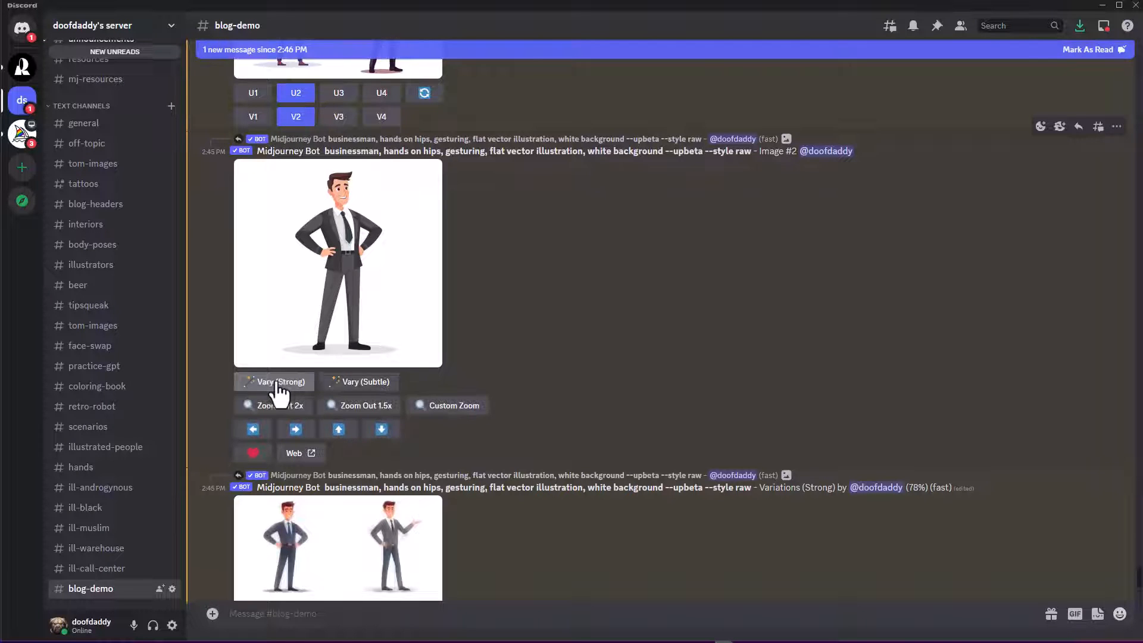
{"action": "left_click", "coordinate": [369, 384]}
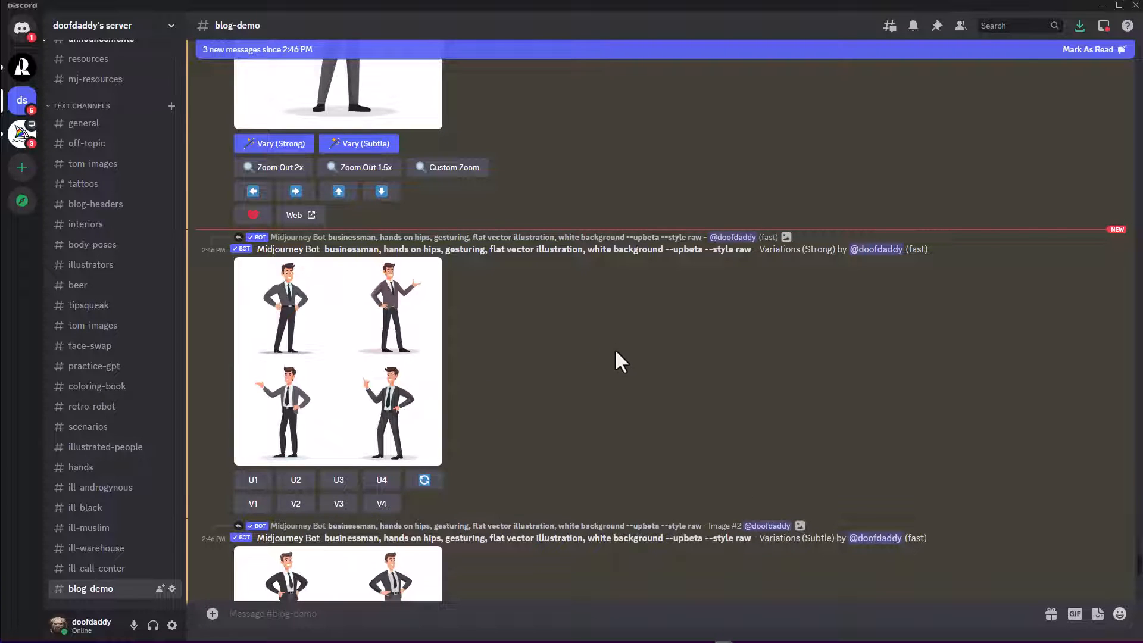
- Examine the strong and subtle variation grids at enlarged size, comparing poses and details with the upscaled businessman
{"action": "scroll", "coordinate": [655, 318], "scroll_direction": "up", "scroll_amount": 4}
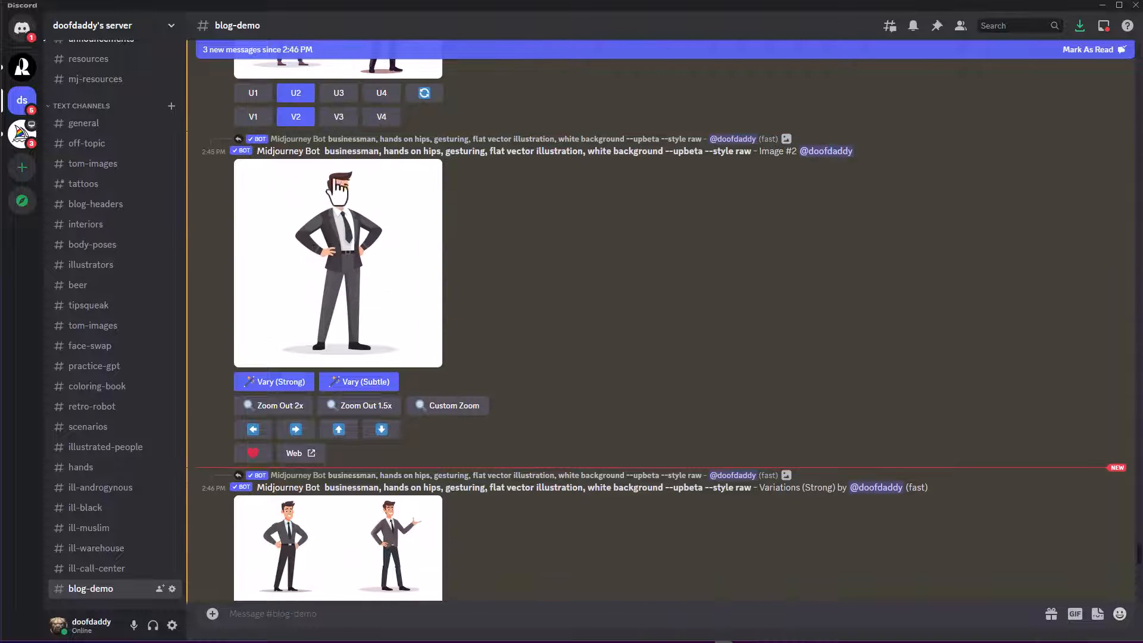
{"action": "scroll", "coordinate": [702, 420], "scroll_direction": "down", "scroll_amount": 3}
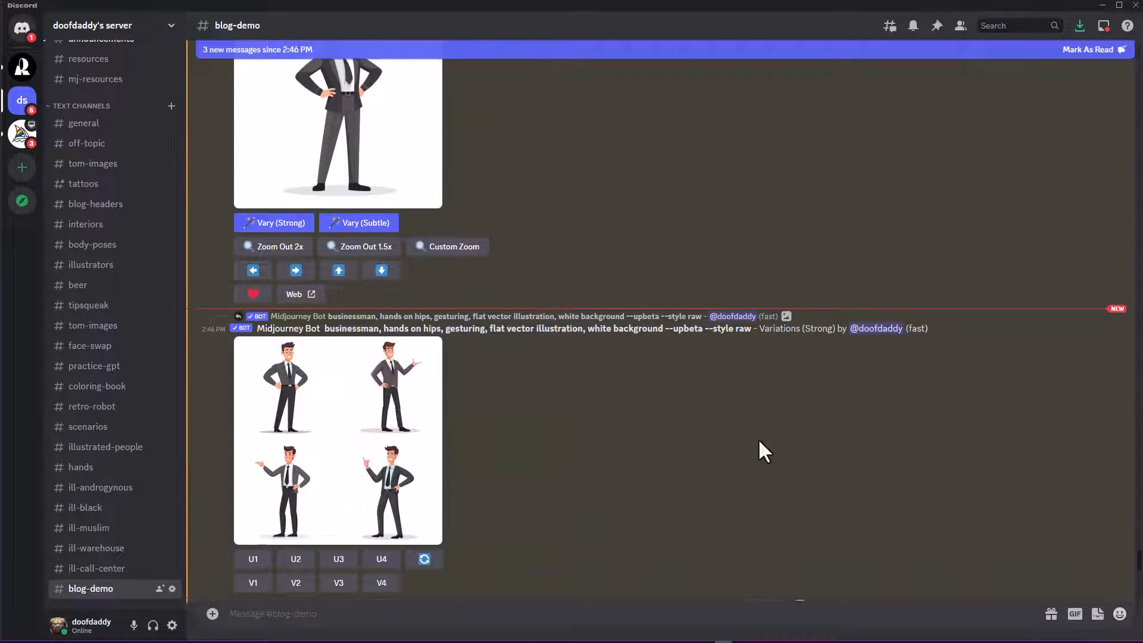
{"action": "left_click", "coordinate": [360, 453]}
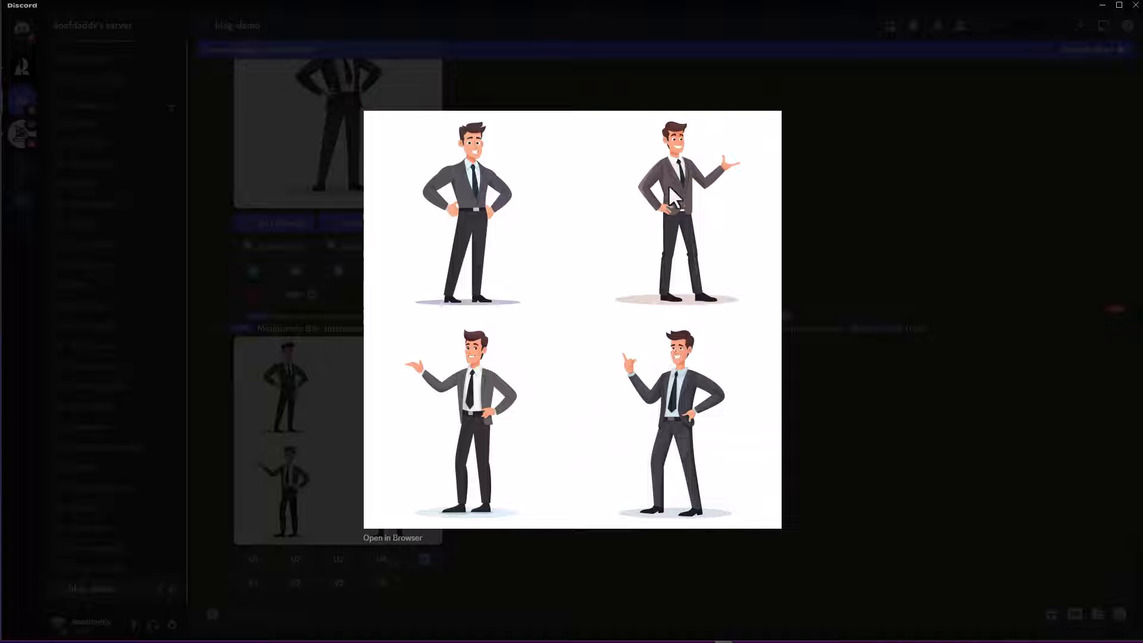
{"action": "left_click", "coordinate": [810, 410]}
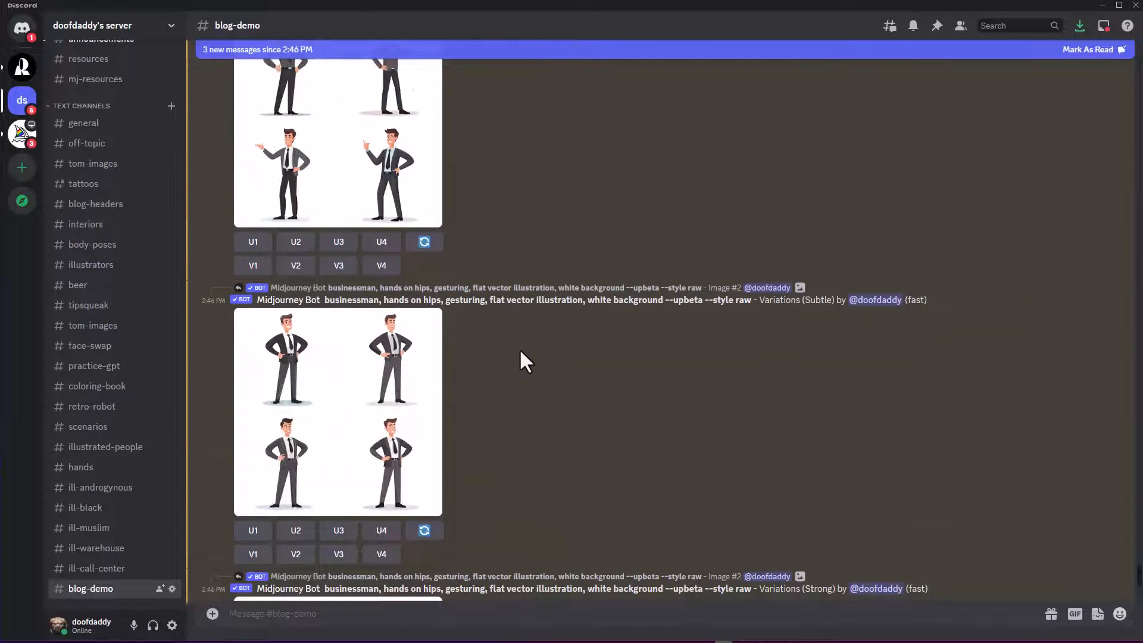
{"action": "left_click", "coordinate": [409, 386]}
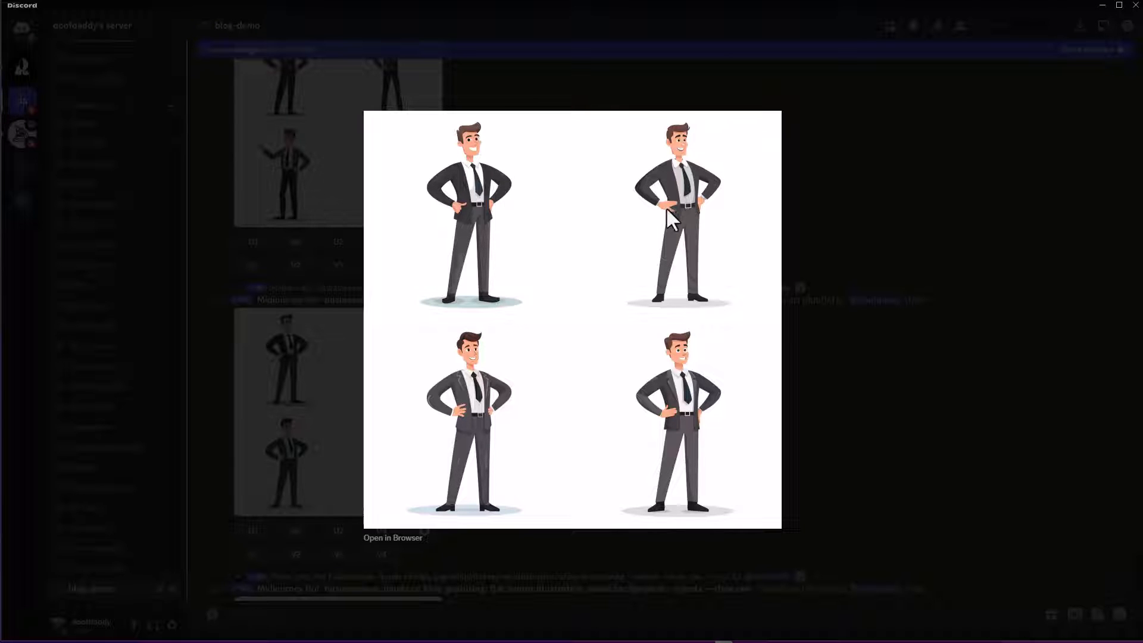
{"action": "left_click", "coordinate": [859, 351]}
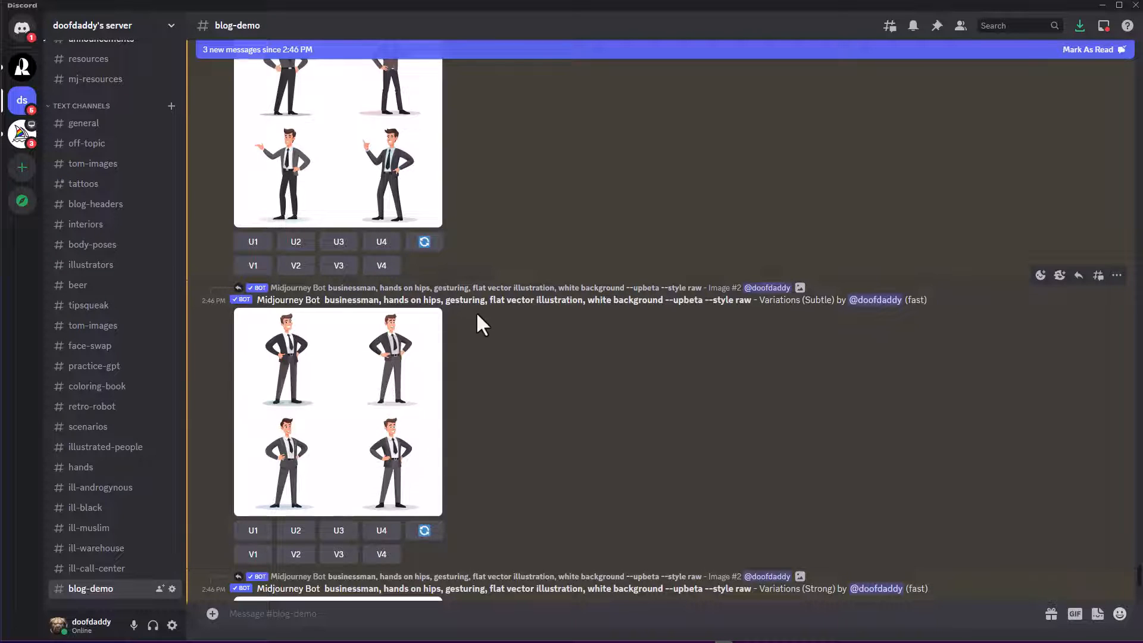
- Trace the variation grids back to their source image and compare the subtle and strong results against the original businessman
{"action": "left_click", "coordinate": [458, 287]}
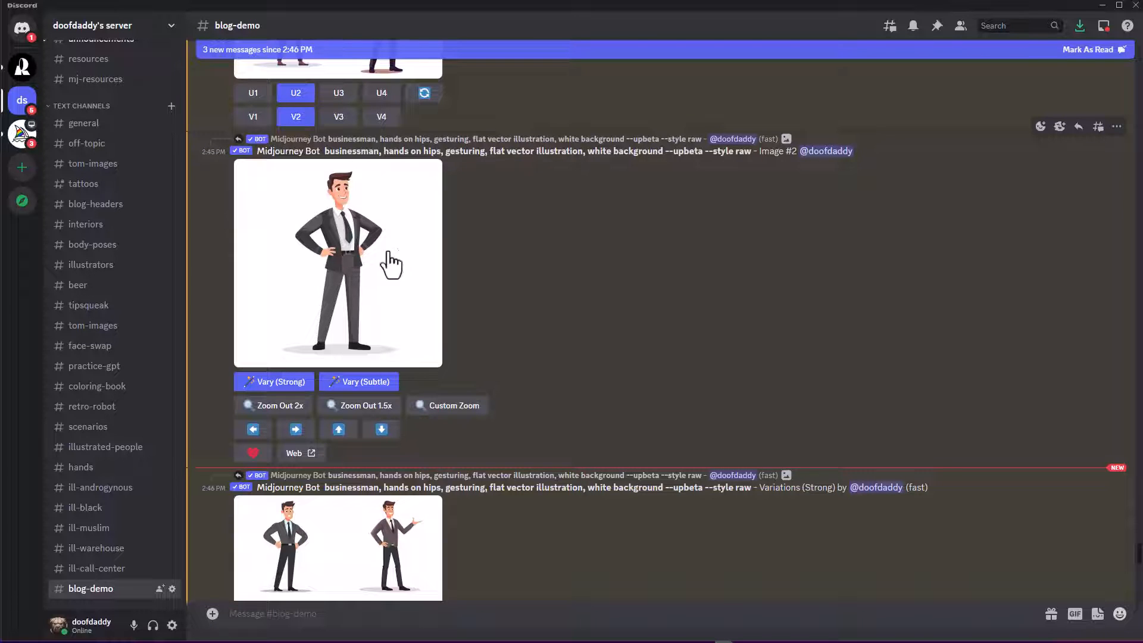
{"action": "scroll", "coordinate": [490, 270], "scroll_direction": "down", "scroll_amount": 2}
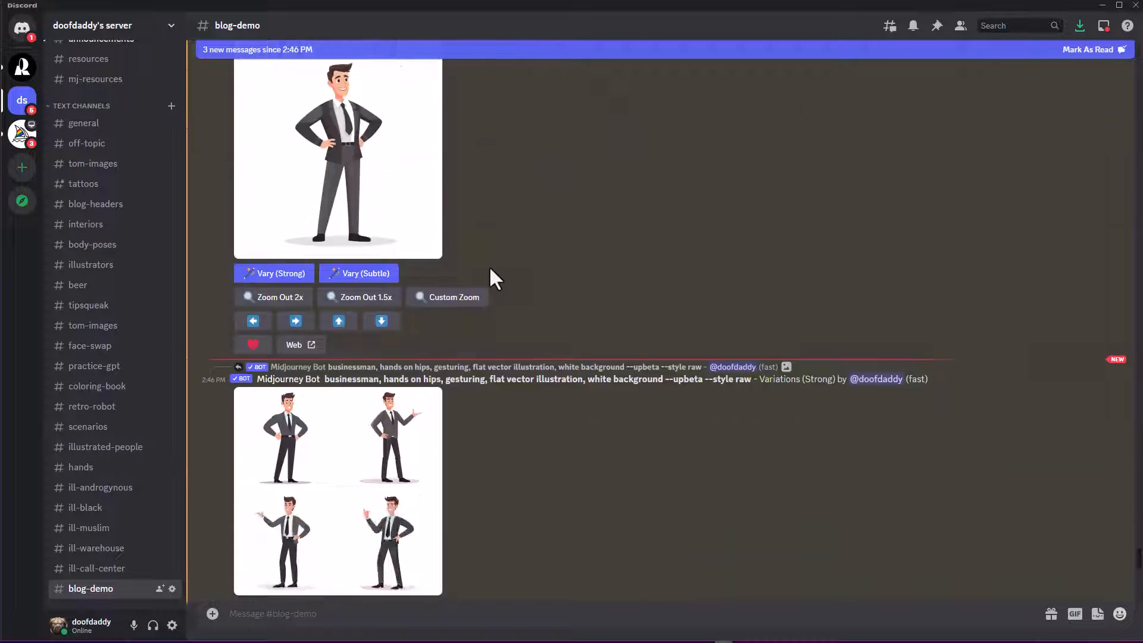
{"action": "scroll", "coordinate": [489, 265], "scroll_direction": "down", "scroll_amount": 8}
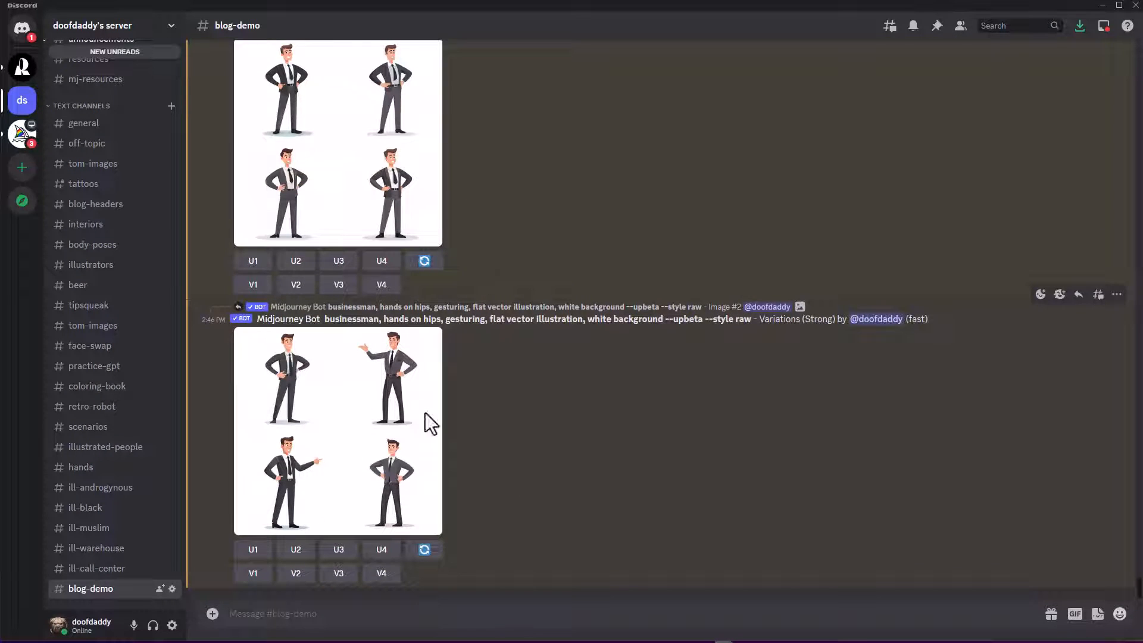
{"action": "scroll", "coordinate": [414, 445], "scroll_direction": "up", "scroll_amount": 3}
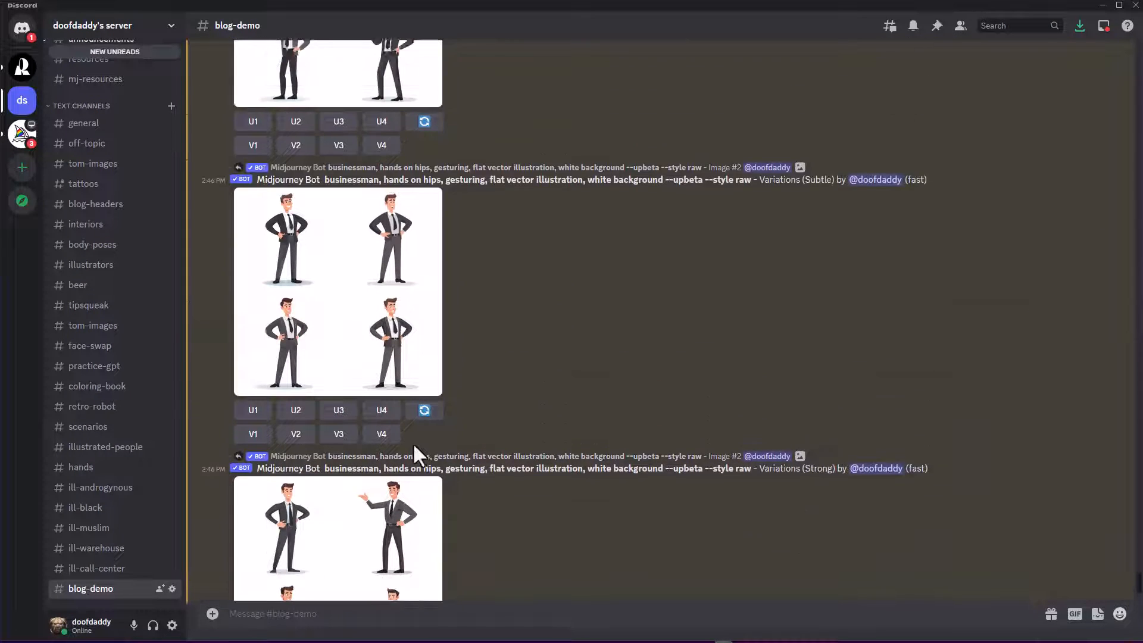
{"action": "scroll", "coordinate": [447, 403], "scroll_direction": "up", "scroll_amount": 5}
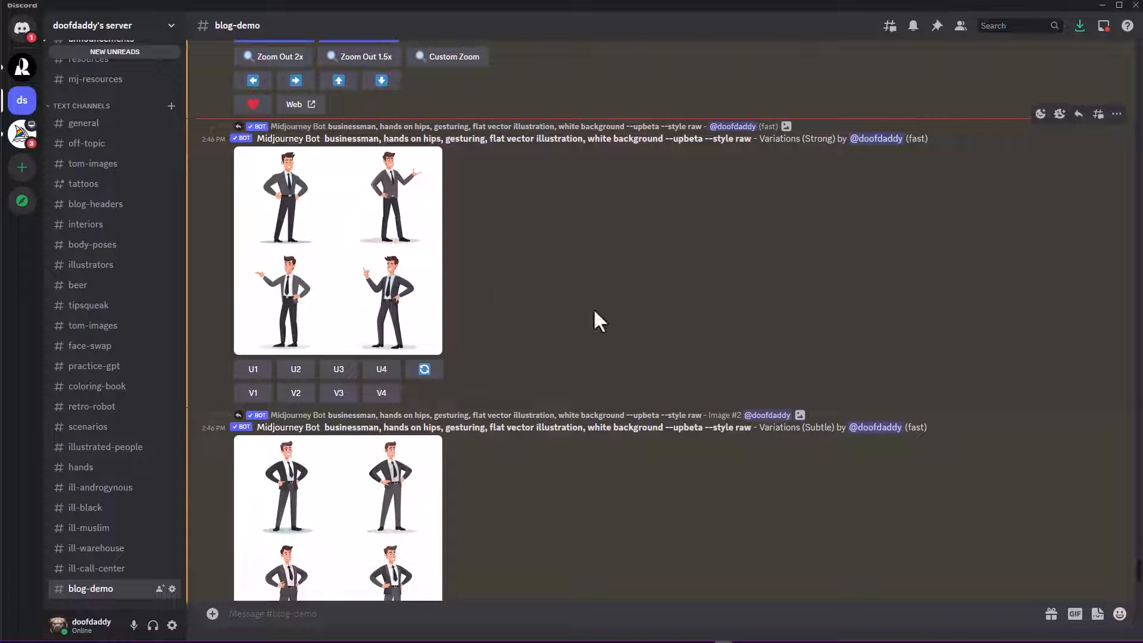
{"action": "scroll", "coordinate": [594, 311], "scroll_direction": "down", "scroll_amount": 8}
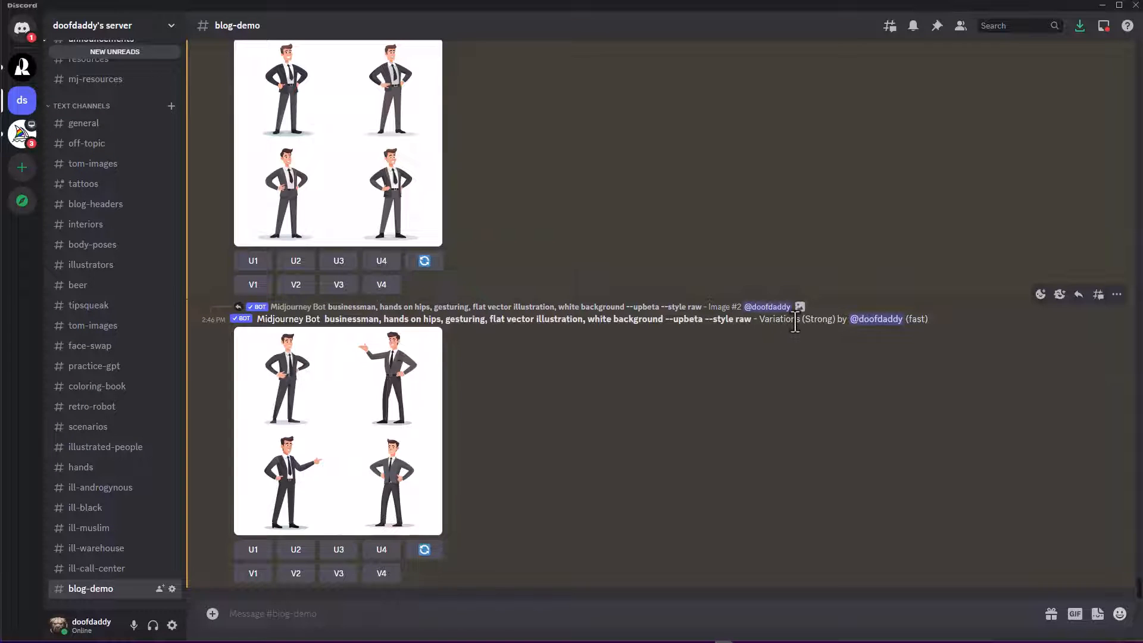
{"action": "left_click", "coordinate": [460, 310]}
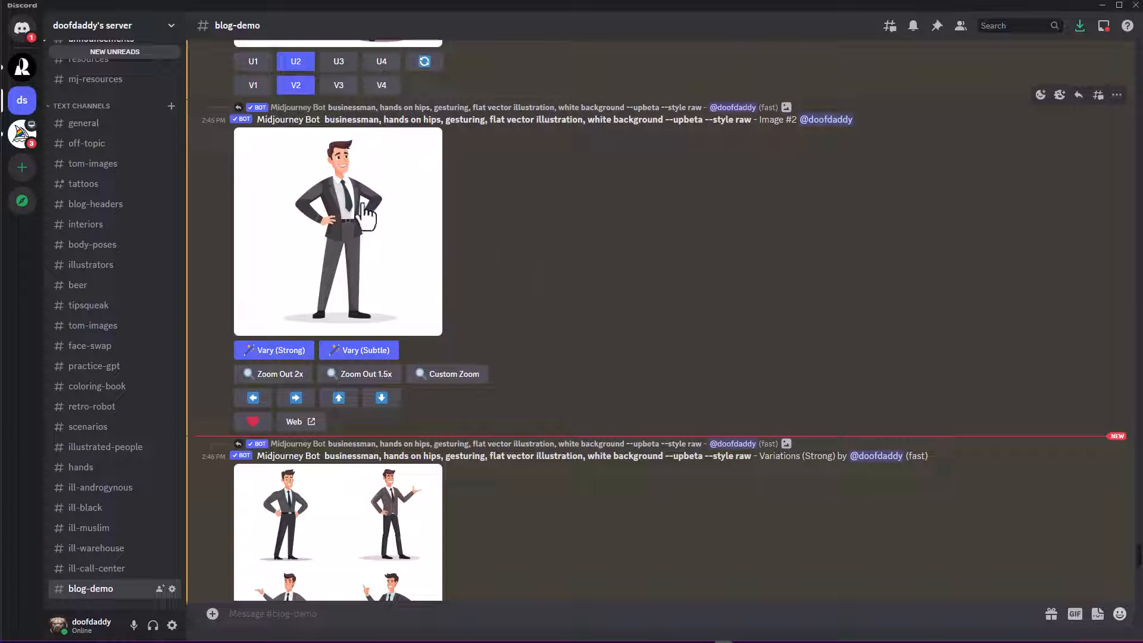
{"action": "scroll", "coordinate": [585, 274], "scroll_direction": "up", "scroll_amount": 5}
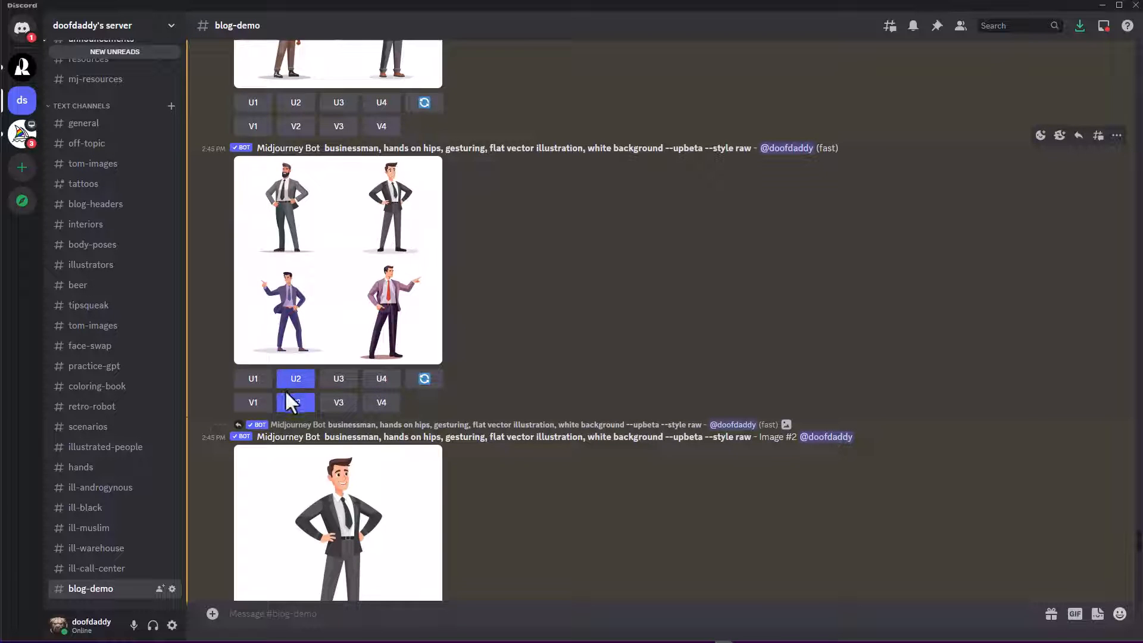
{"action": "scroll", "coordinate": [673, 369], "scroll_direction": "down", "scroll_amount": 5}
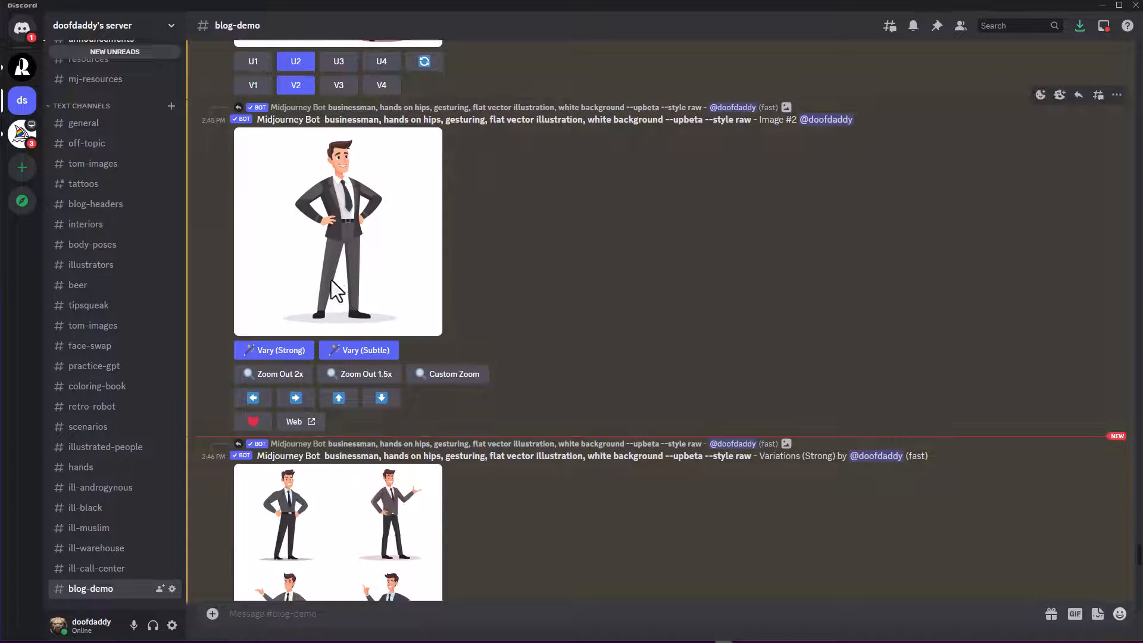
{"action": "scroll", "coordinate": [558, 334], "scroll_direction": "down", "scroll_amount": 8}
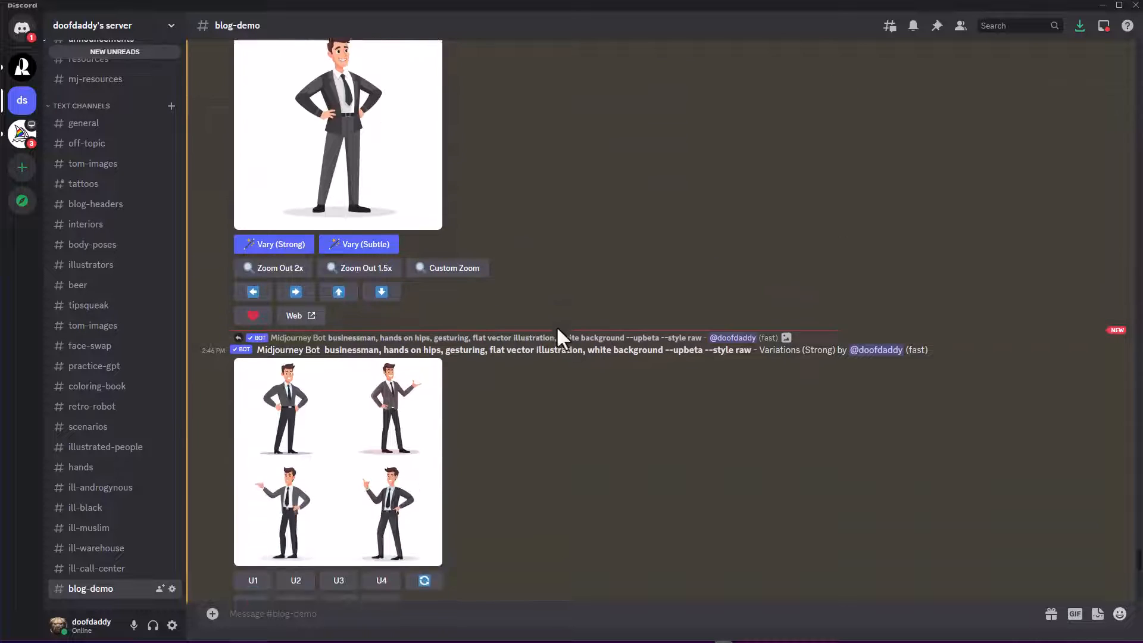
{"action": "scroll", "coordinate": [527, 323], "scroll_direction": "down", "scroll_amount": 4}
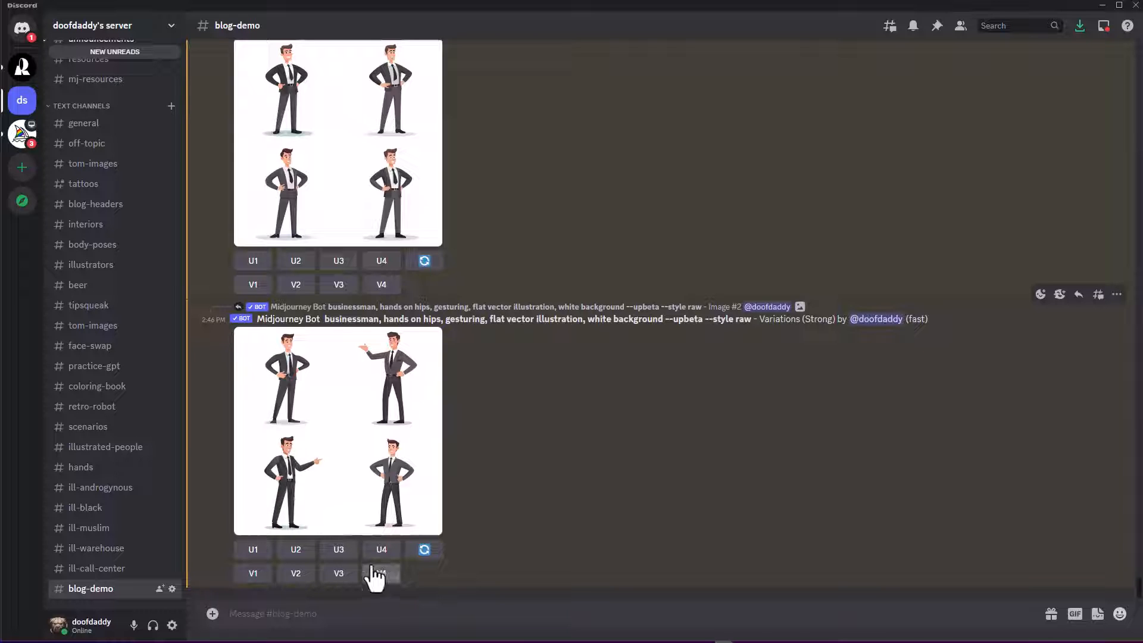
- Upscale the third image of the newest strong variation grid and generate variations of that pointing businessman
{"action": "left_click", "coordinate": [340, 552]}
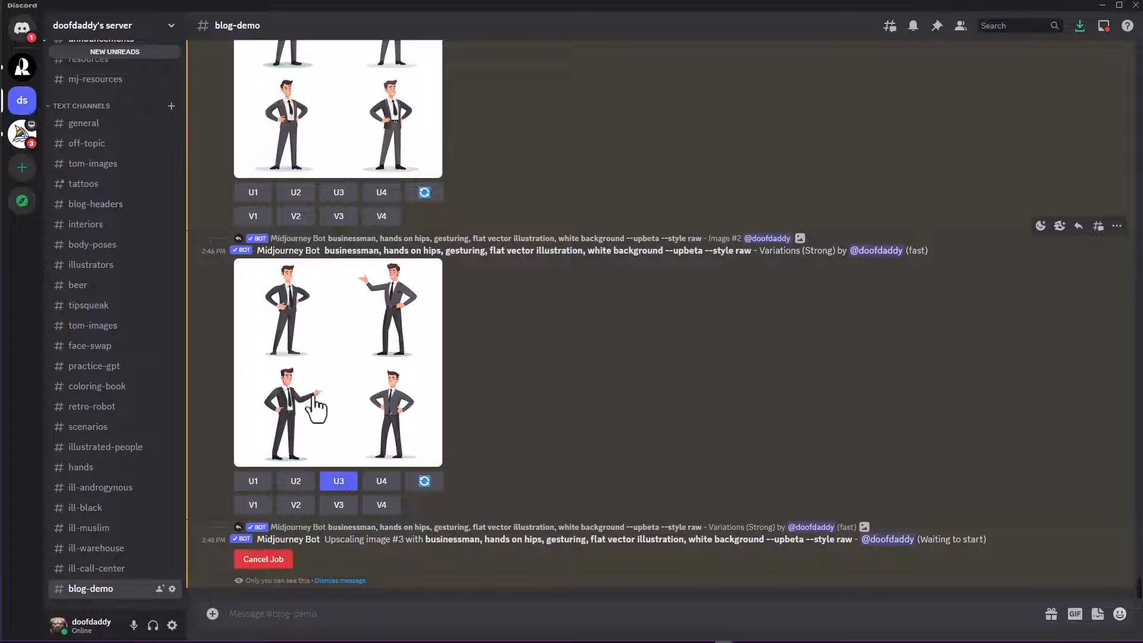
{"action": "left_click", "coordinate": [338, 505]}
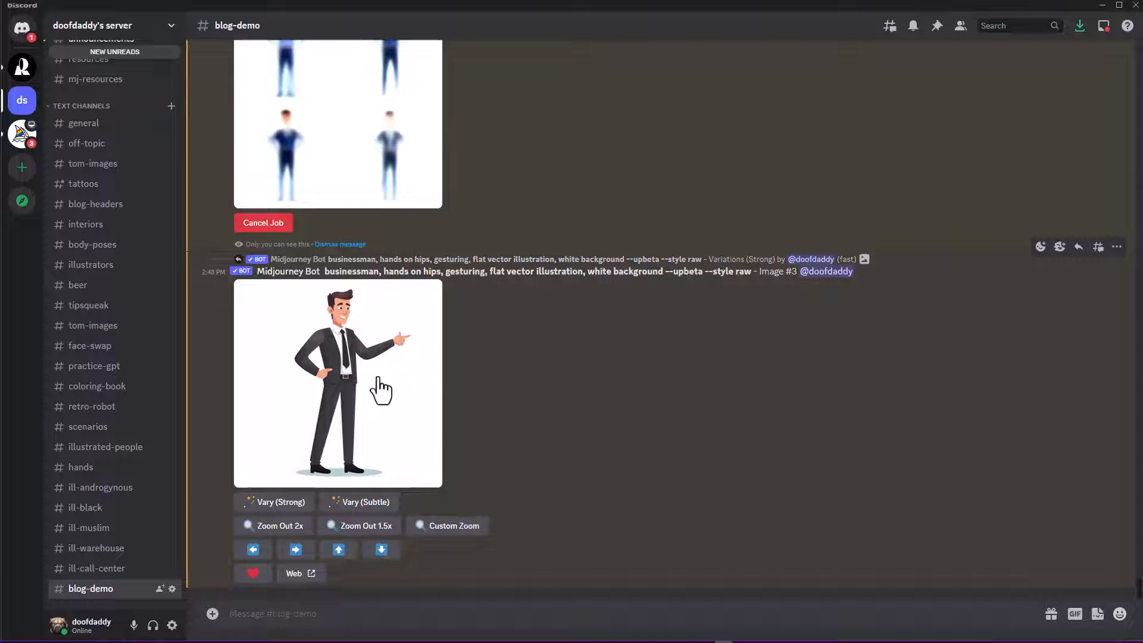
{"action": "scroll", "coordinate": [381, 363], "scroll_direction": "up", "scroll_amount": 4}
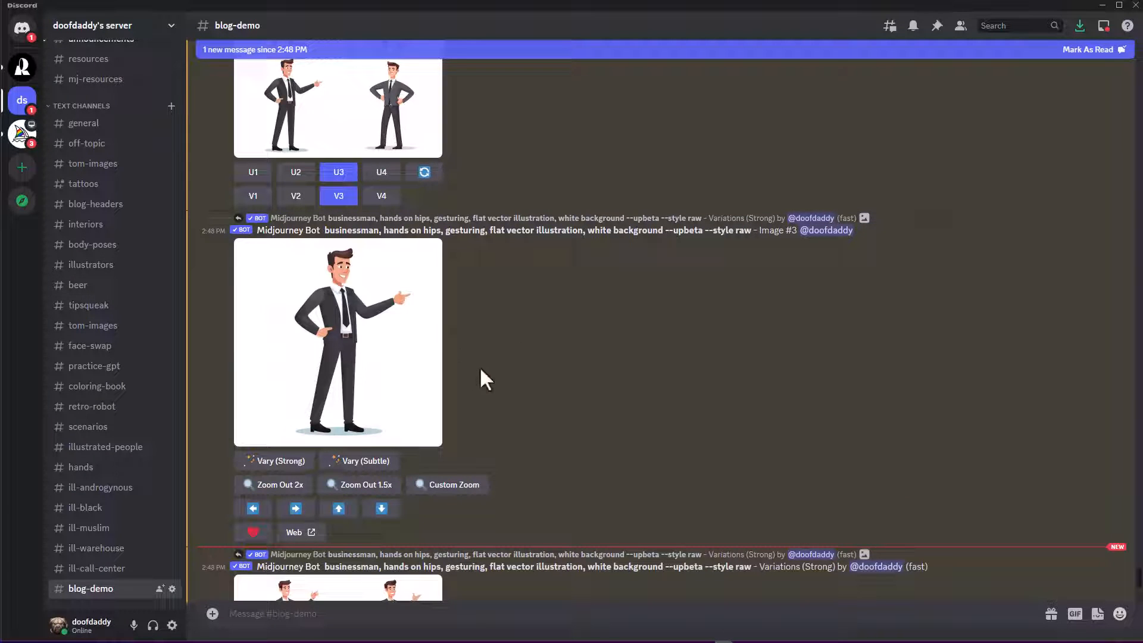
- Examine the upscaled pointing businessman and its new strong variation grid at full size in the browser, comparing faces, hands, suits and shoes
{"action": "left_click", "coordinate": [346, 307]}
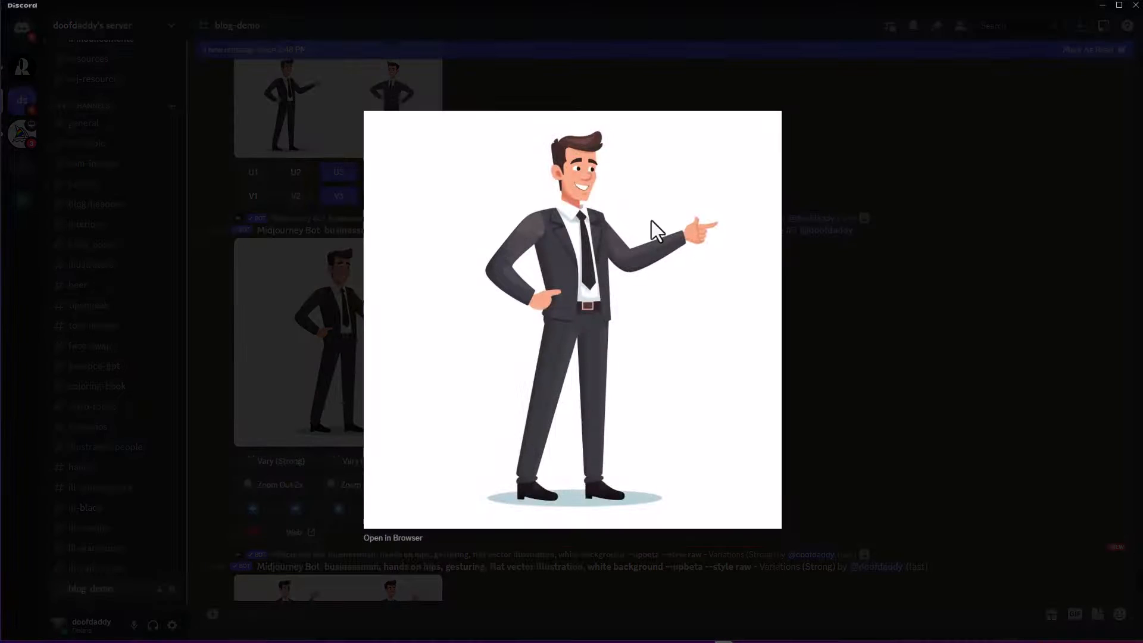
{"action": "left_click", "coordinate": [862, 372]}
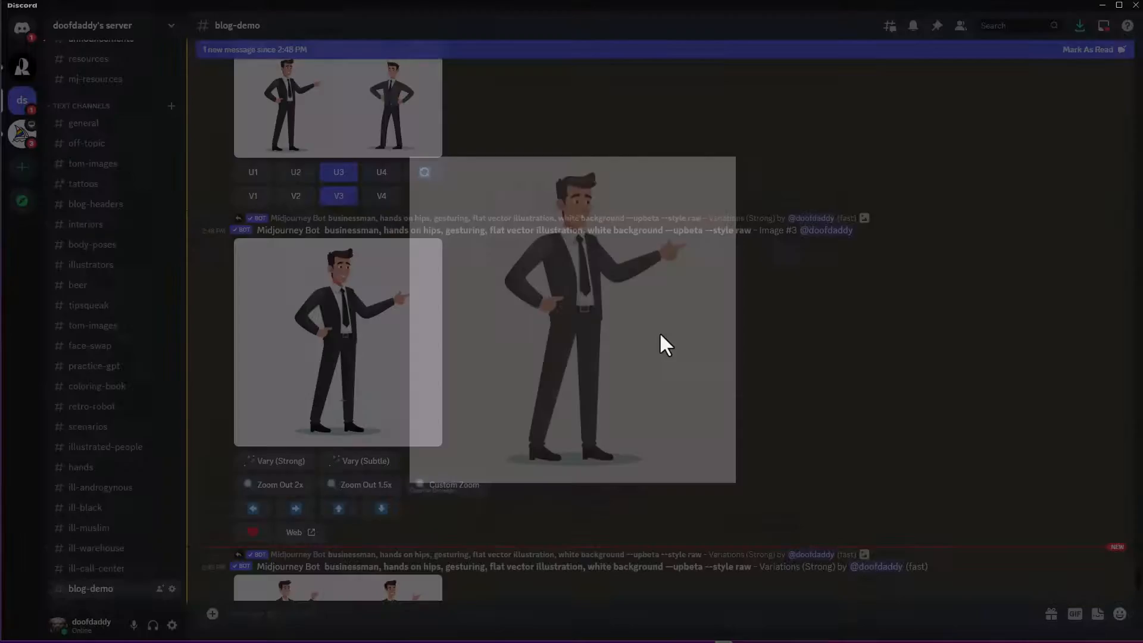
{"action": "scroll", "coordinate": [360, 333], "scroll_direction": "down", "scroll_amount": 5}
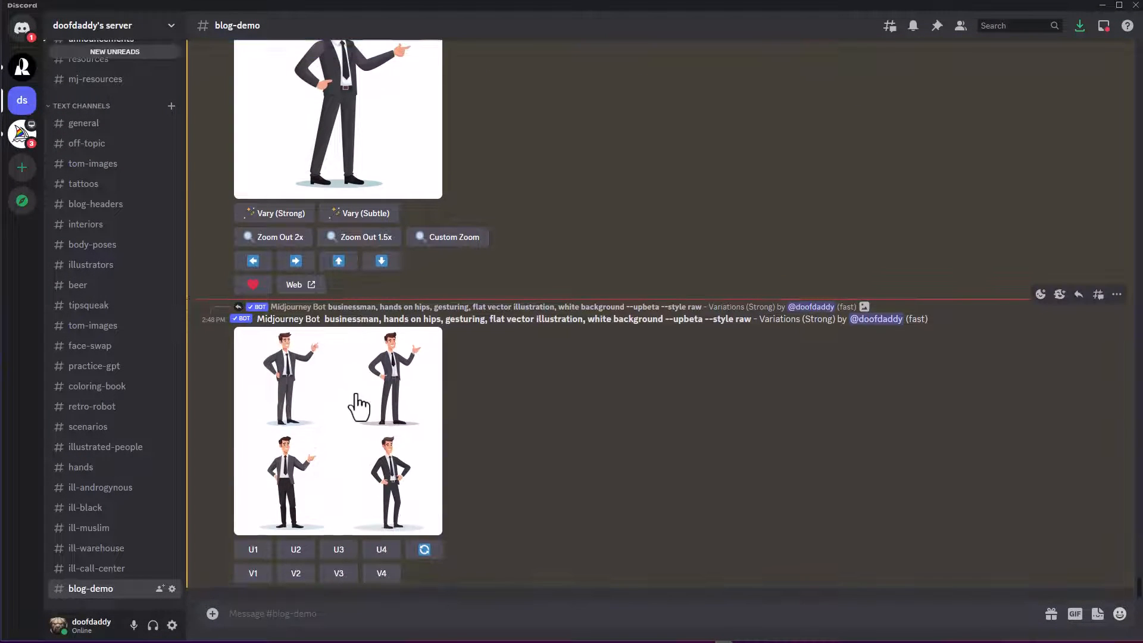
{"action": "left_click", "coordinate": [359, 407]}
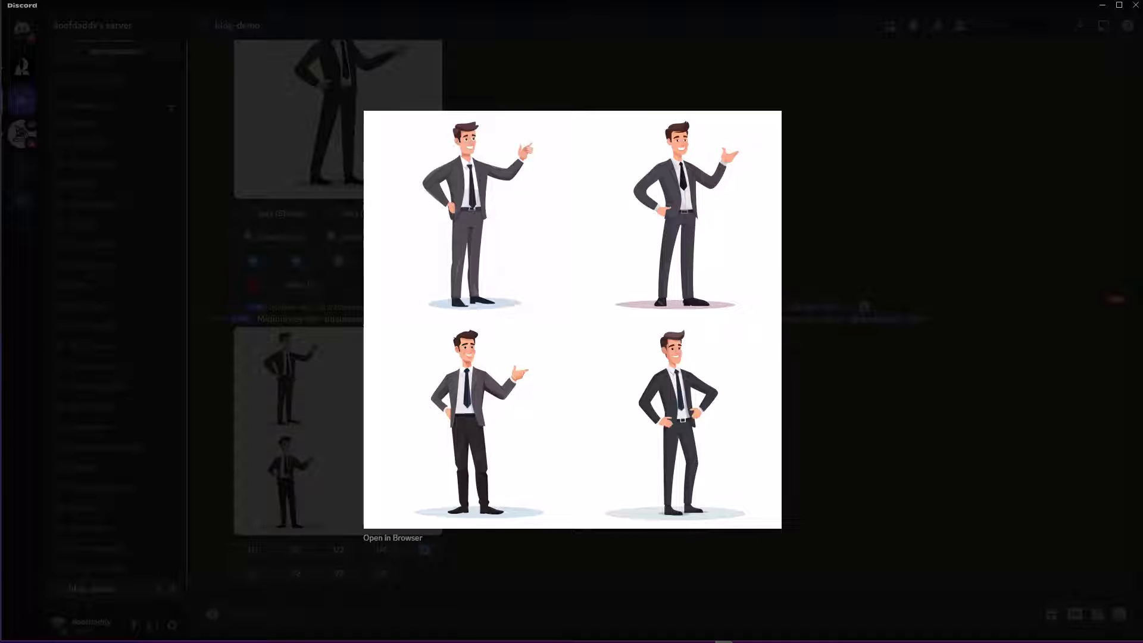
{"action": "left_click_drag", "start_coordinate": [1, 89], "coordinate": [422, 135]}
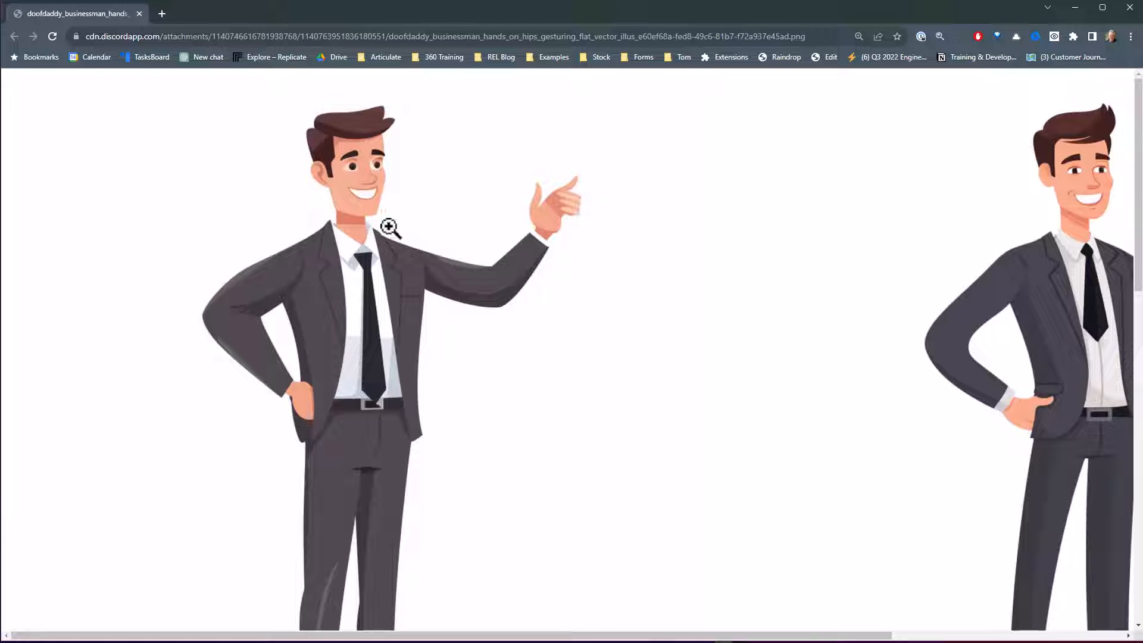
{"action": "left_click_drag", "start_coordinate": [649, 636], "coordinate": [866, 635]}
{"action": "scroll", "coordinate": [636, 285], "scroll_direction": "down", "scroll_amount": 10}
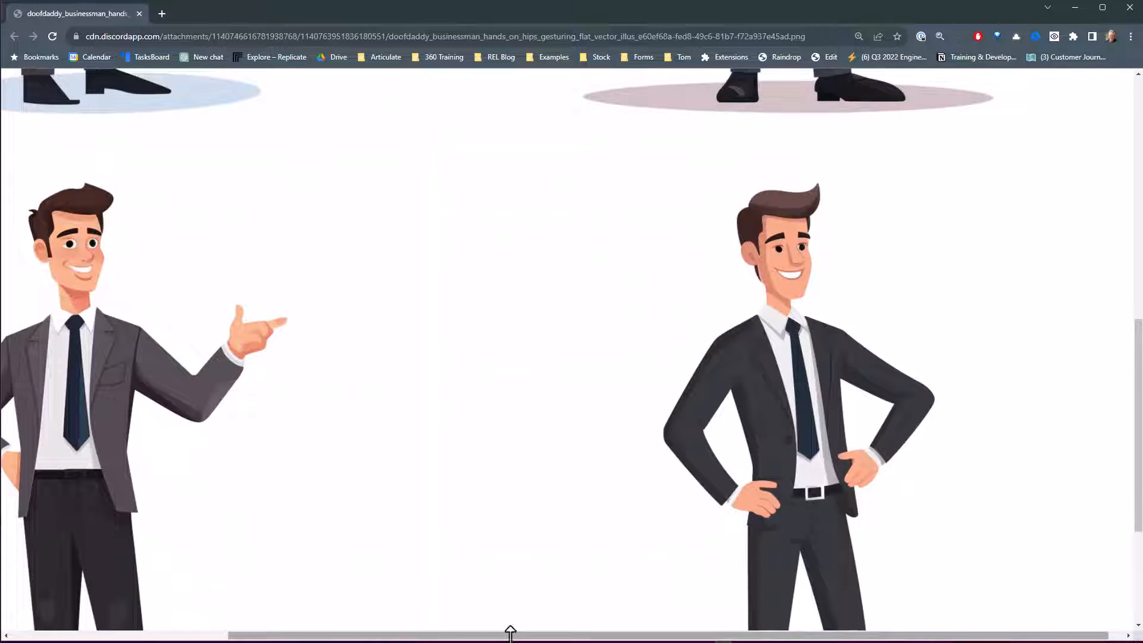
{"action": "left_click_drag", "start_coordinate": [508, 637], "coordinate": [369, 622]}
{"action": "scroll", "coordinate": [451, 321], "scroll_direction": "down", "scroll_amount": 5}
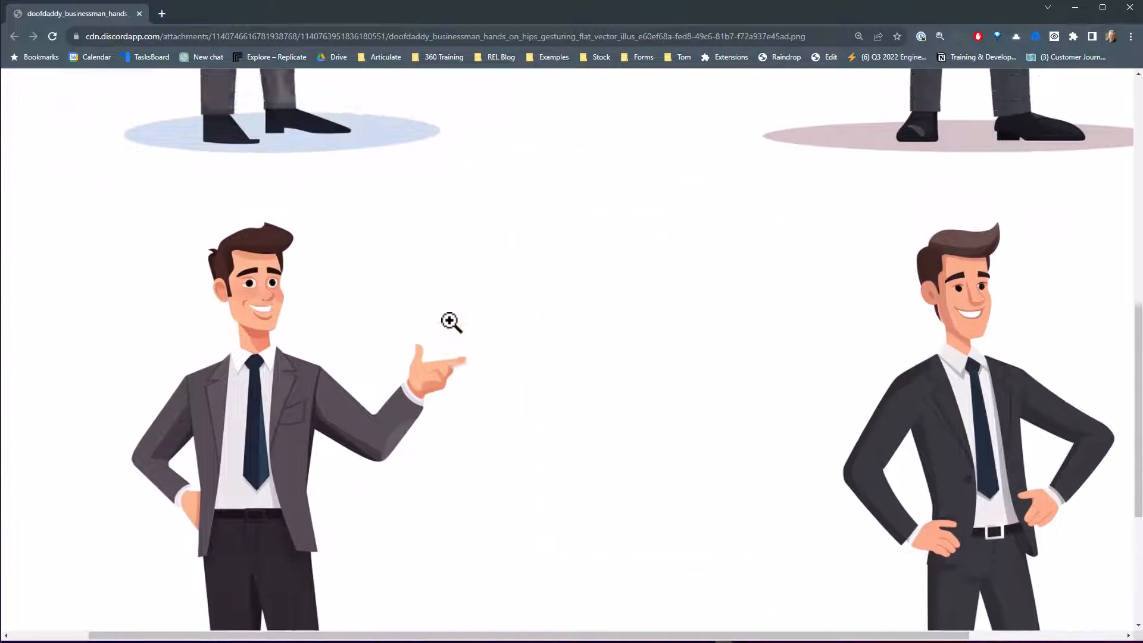
{"action": "scroll", "coordinate": [451, 324], "scroll_direction": "up", "scroll_amount": 3}
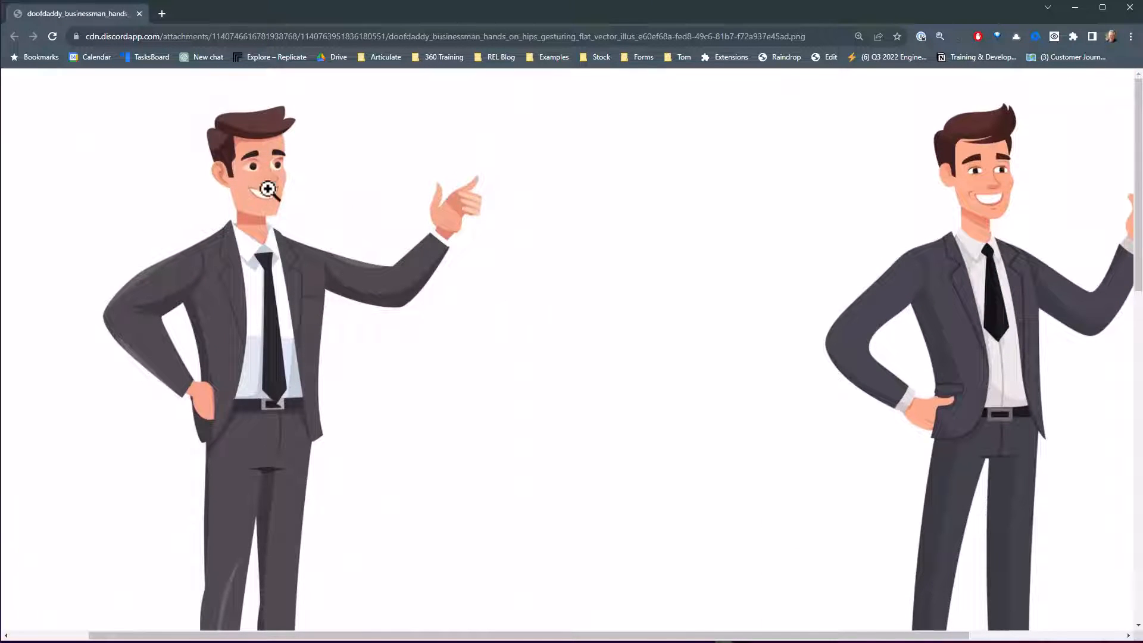
{"action": "scroll", "coordinate": [781, 477], "scroll_direction": "down", "scroll_amount": 10}
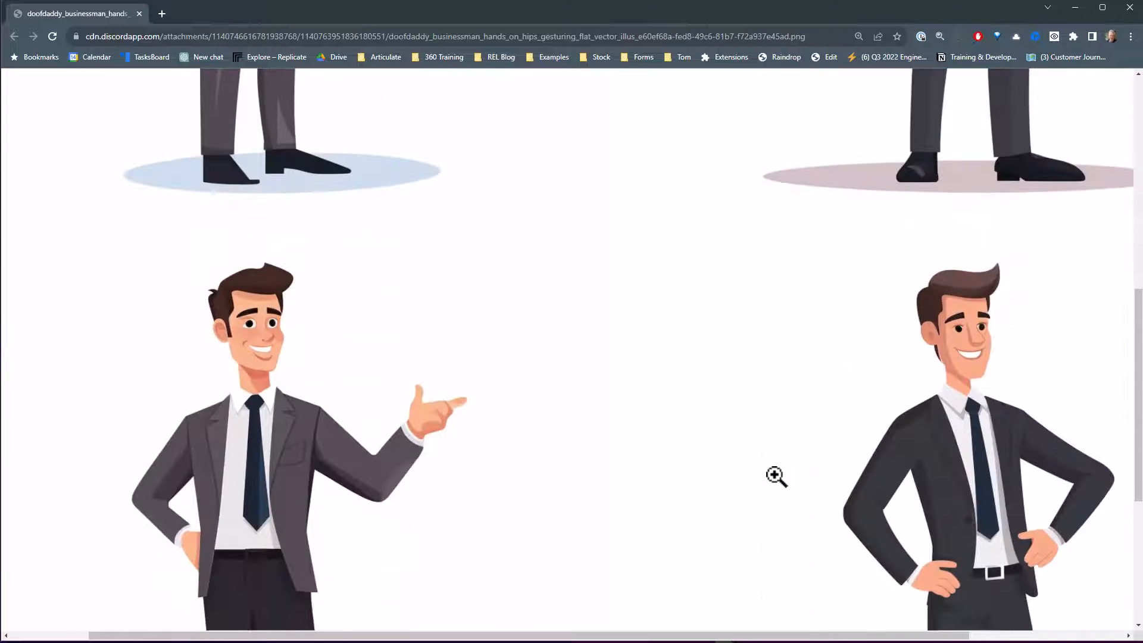
{"action": "scroll", "coordinate": [876, 409], "scroll_direction": "down", "scroll_amount": 3}
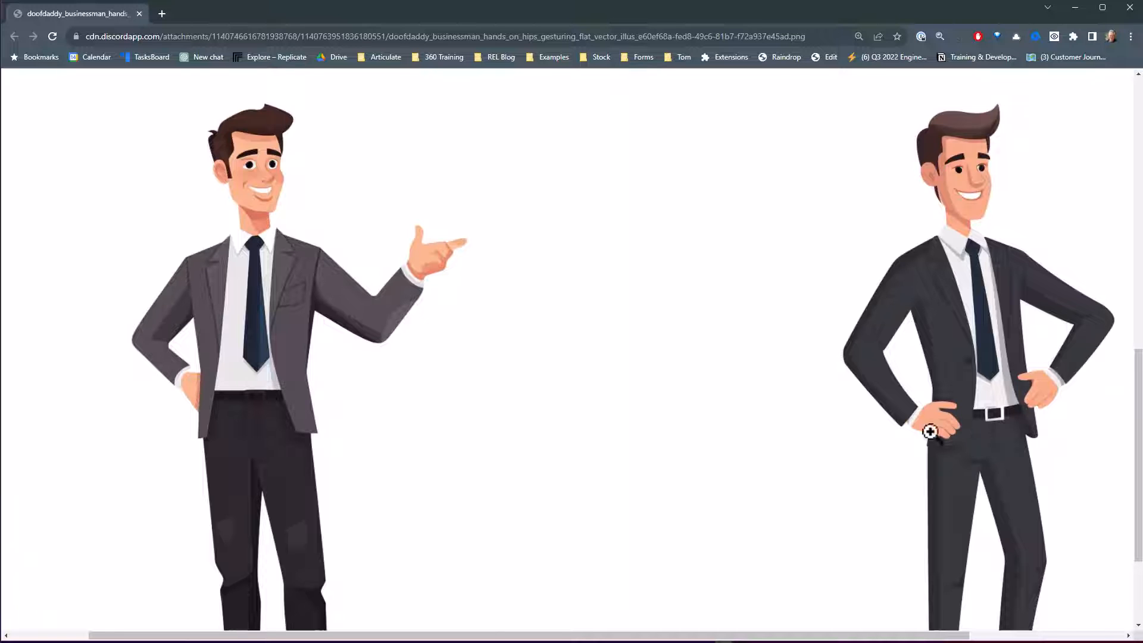
{"action": "scroll", "coordinate": [868, 382], "scroll_direction": "up", "scroll_amount": 10}
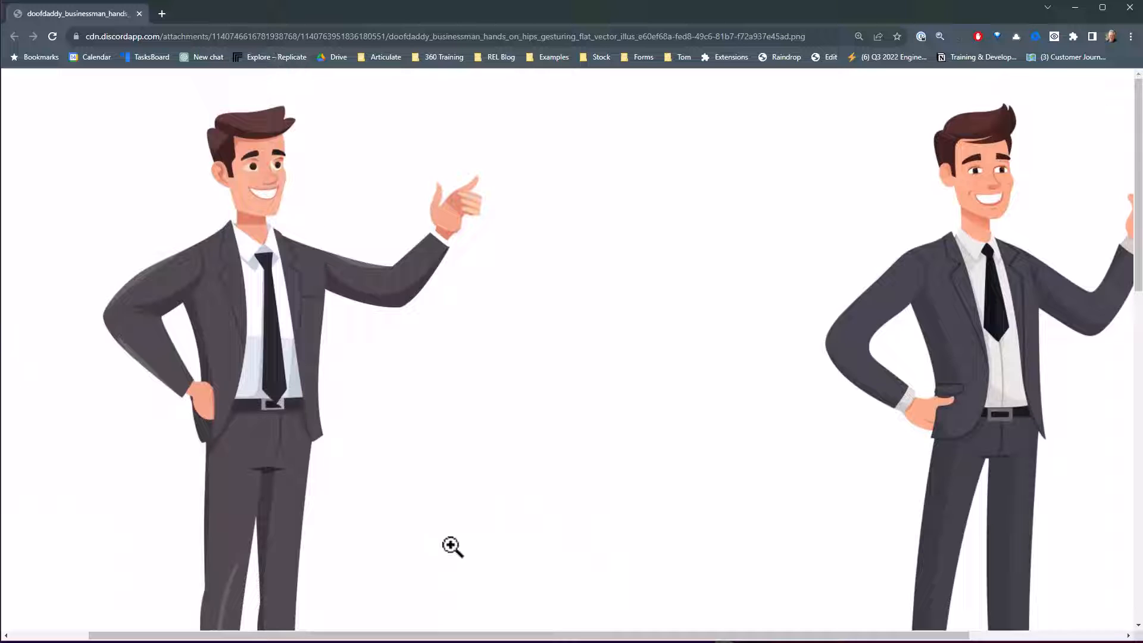
{"action": "left_click_drag", "start_coordinate": [643, 634], "coordinate": [787, 634]}
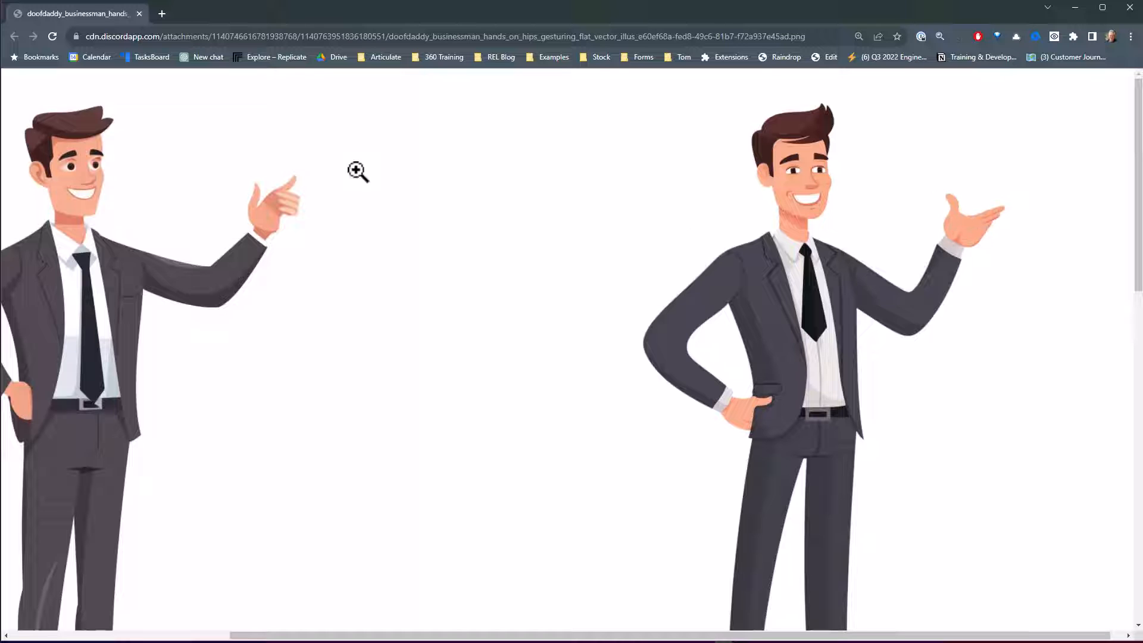
{"action": "scroll", "coordinate": [341, 283], "scroll_direction": "down", "scroll_amount": 10}
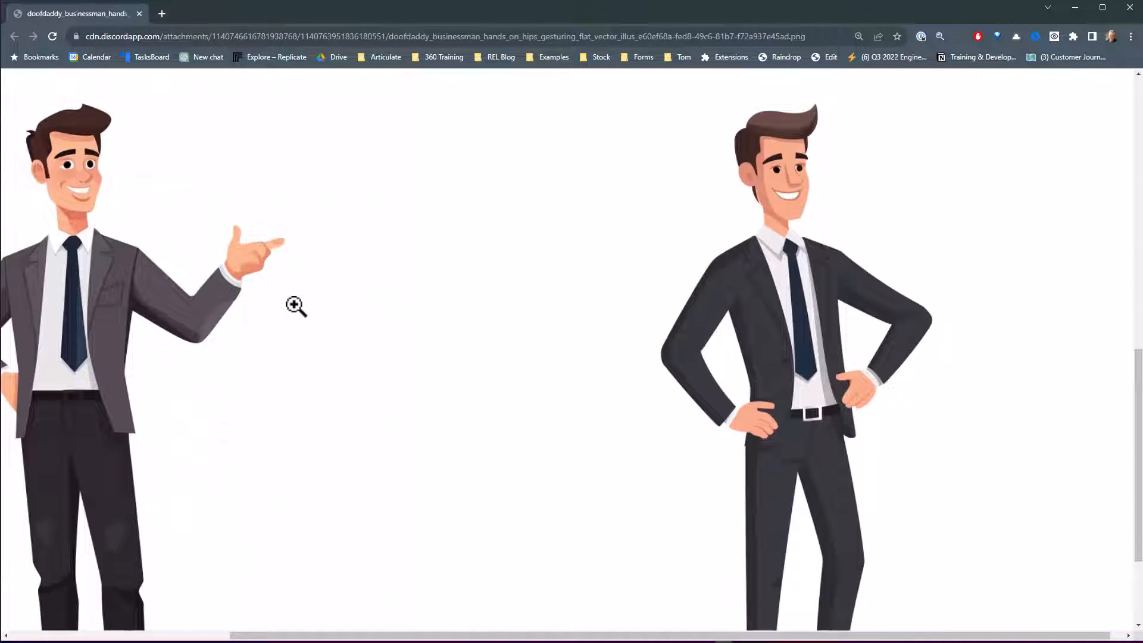
{"action": "scroll", "coordinate": [358, 387], "scroll_direction": "down", "scroll_amount": 3}
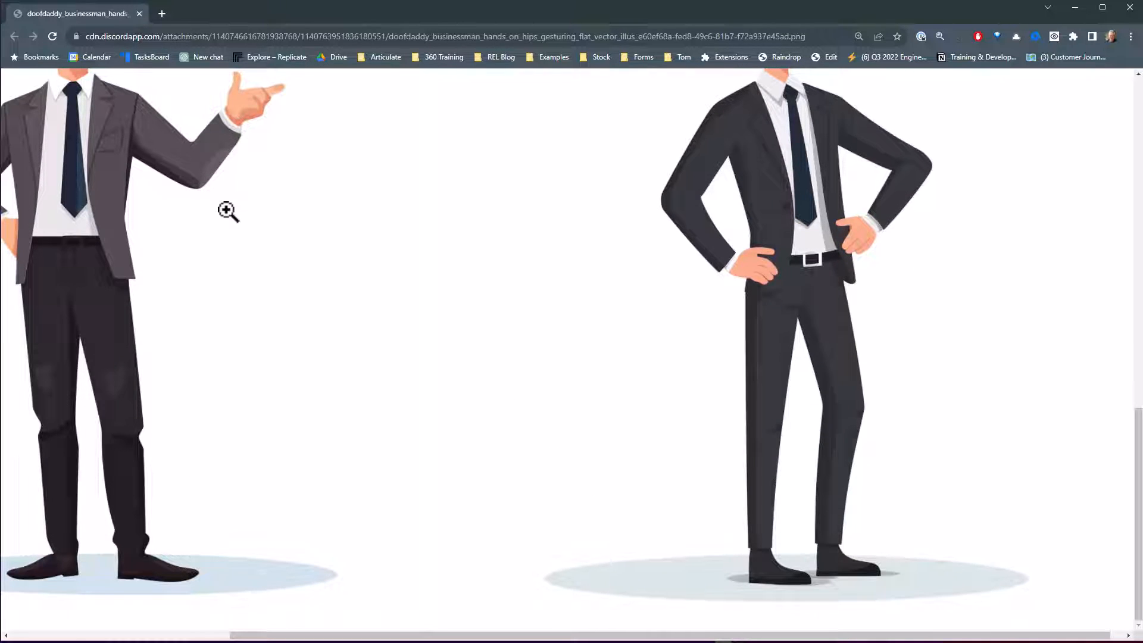
{"action": "scroll", "coordinate": [227, 212], "scroll_direction": "up", "scroll_amount": 3}
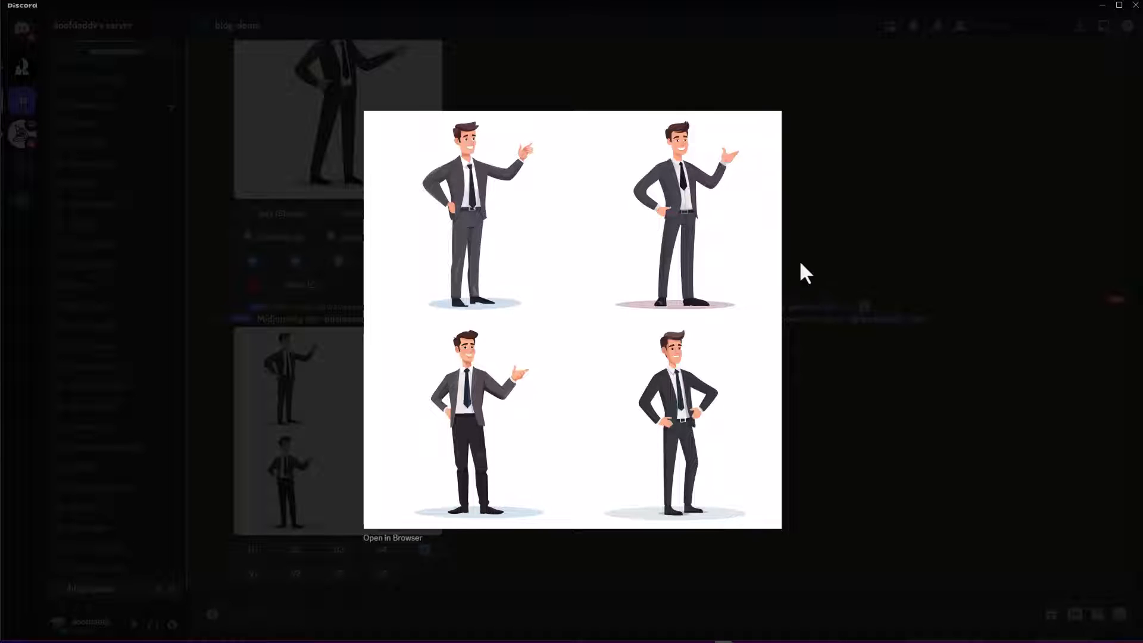
{"action": "left_click", "coordinate": [824, 263]}
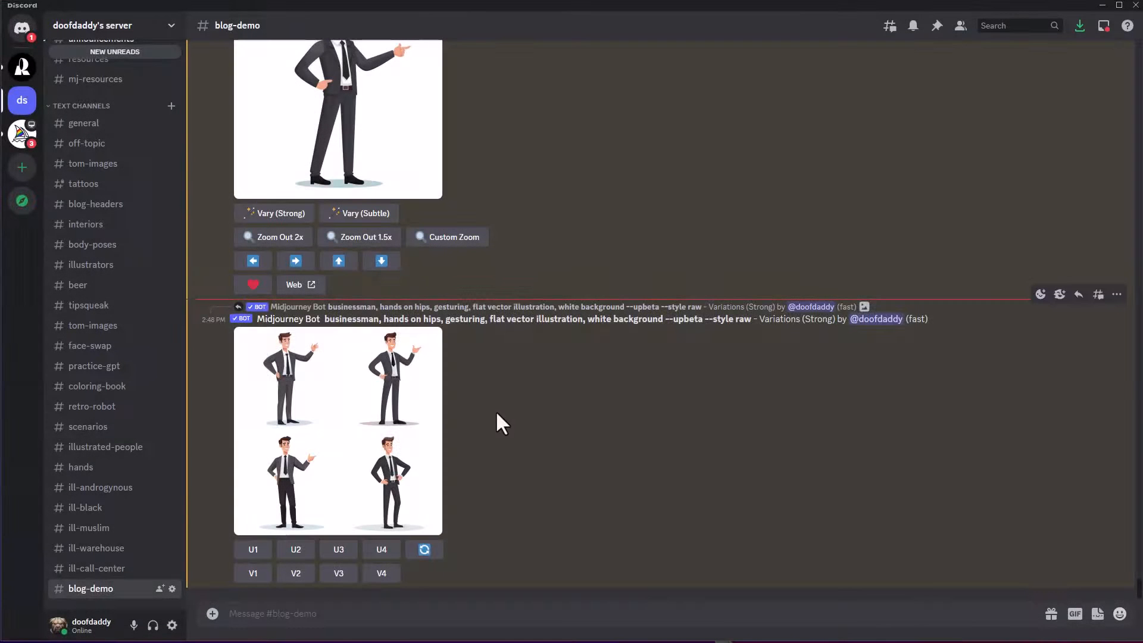
- Upscale all four images of the newest strong variation grid and review the resulting businessman poses
{"action": "scroll", "coordinate": [411, 208], "scroll_direction": "up", "scroll_amount": 2}
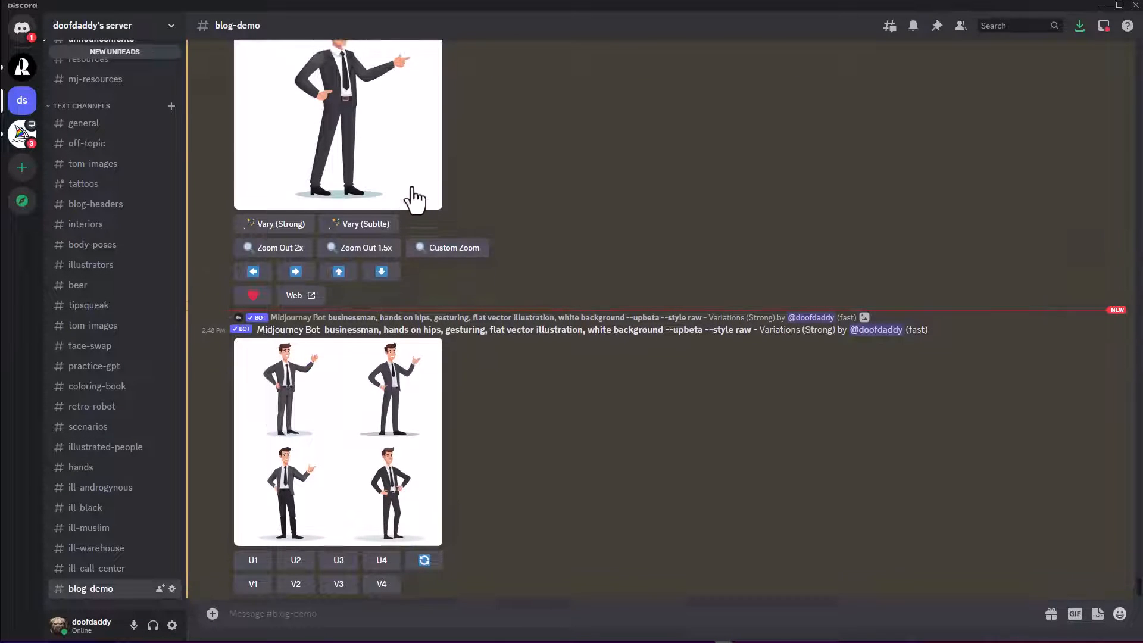
{"action": "scroll", "coordinate": [396, 369], "scroll_direction": "down", "scroll_amount": 2}
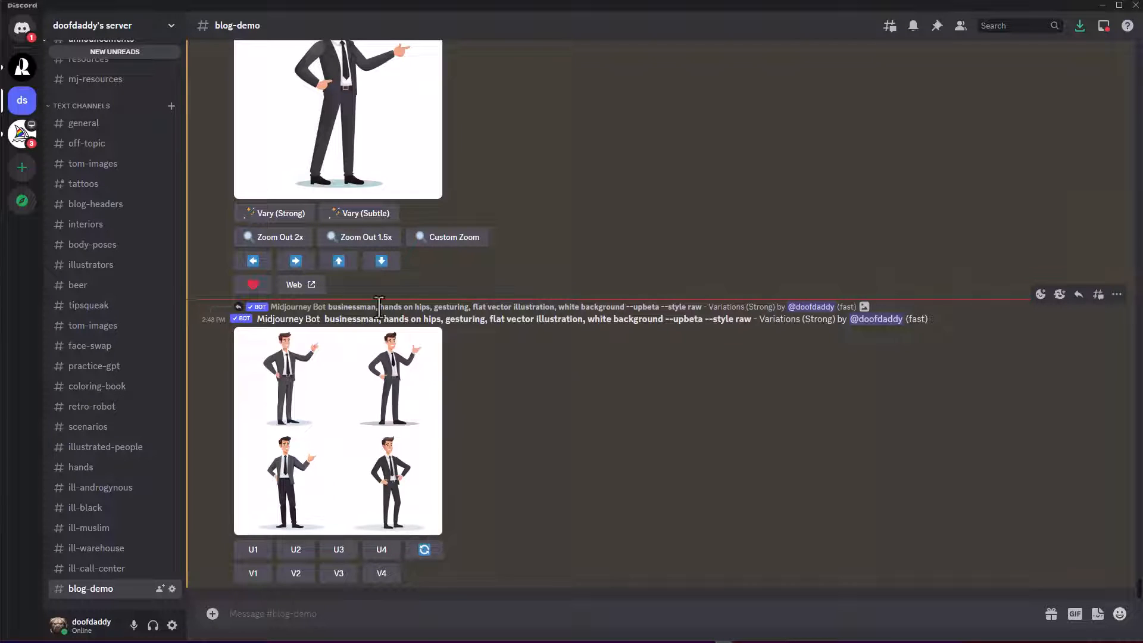
{"action": "scroll", "coordinate": [359, 194], "scroll_direction": "up", "scroll_amount": 5}
{"action": "scroll", "coordinate": [329, 270], "scroll_direction": "down", "scroll_amount": 3}
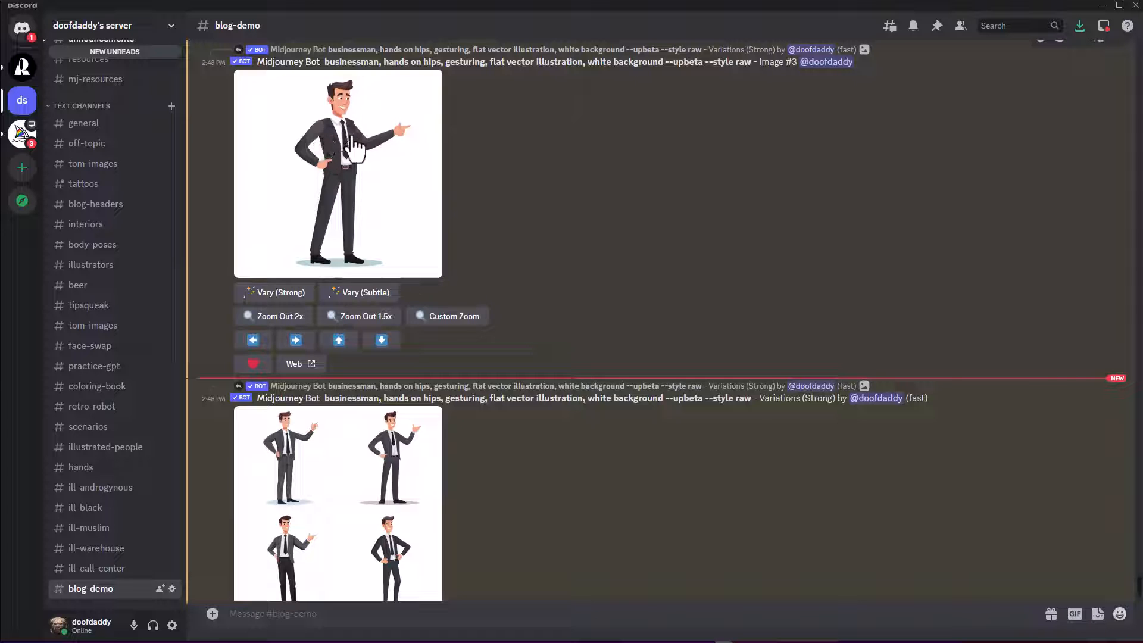
{"action": "scroll", "coordinate": [476, 215], "scroll_direction": "down", "scroll_amount": 2}
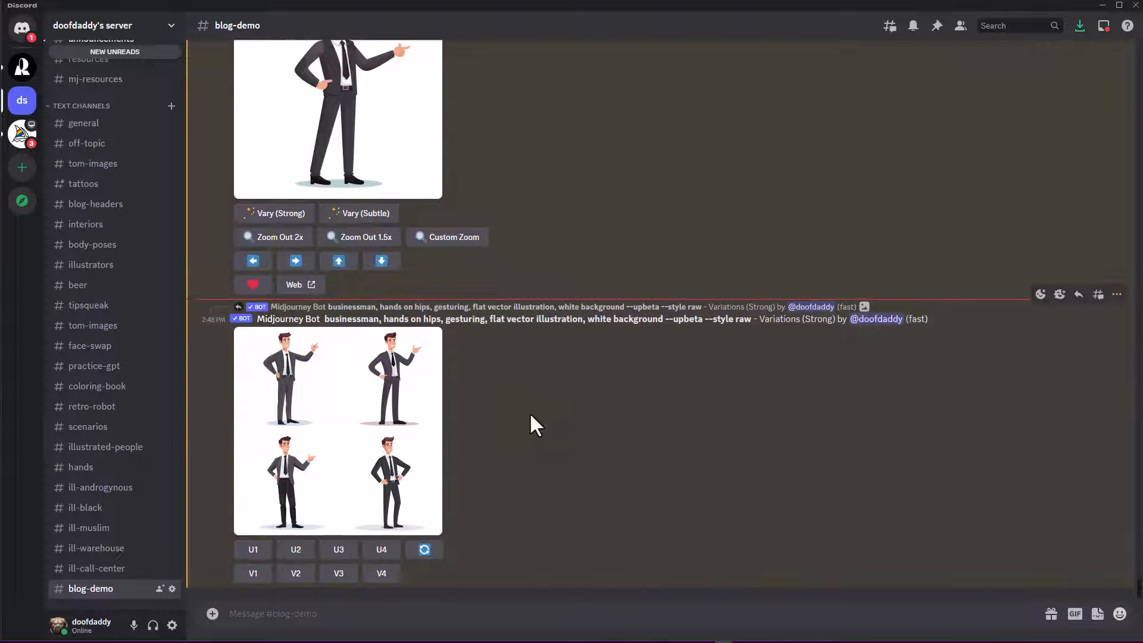
{"action": "left_click", "coordinate": [255, 551]}
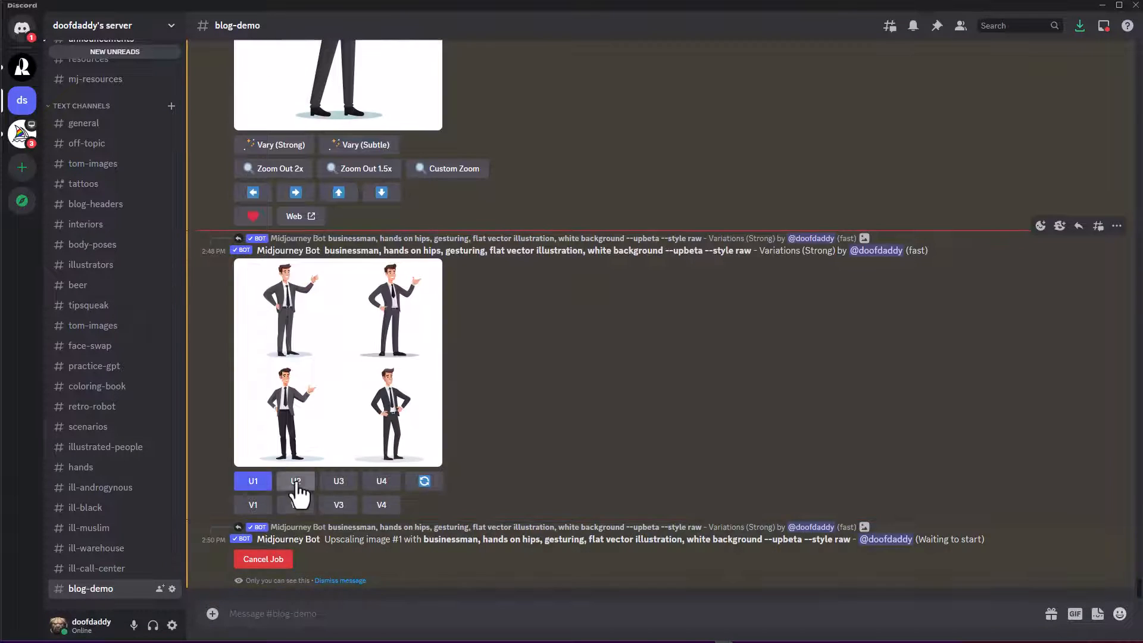
{"action": "left_click", "coordinate": [296, 484]}
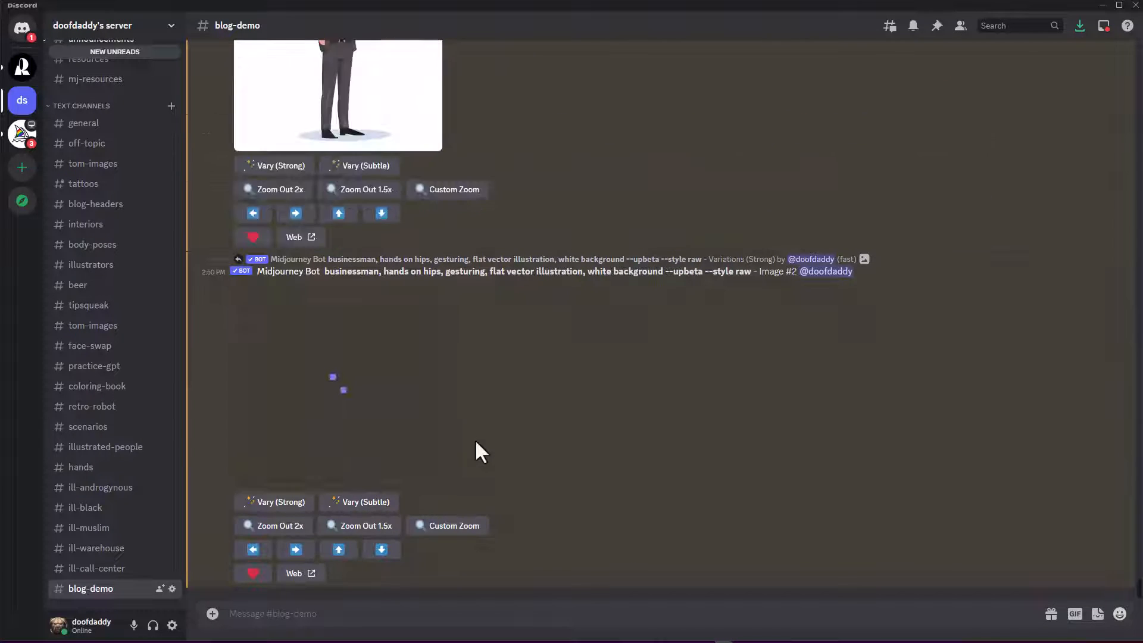
{"action": "scroll", "coordinate": [446, 294], "scroll_direction": "up", "scroll_amount": 8}
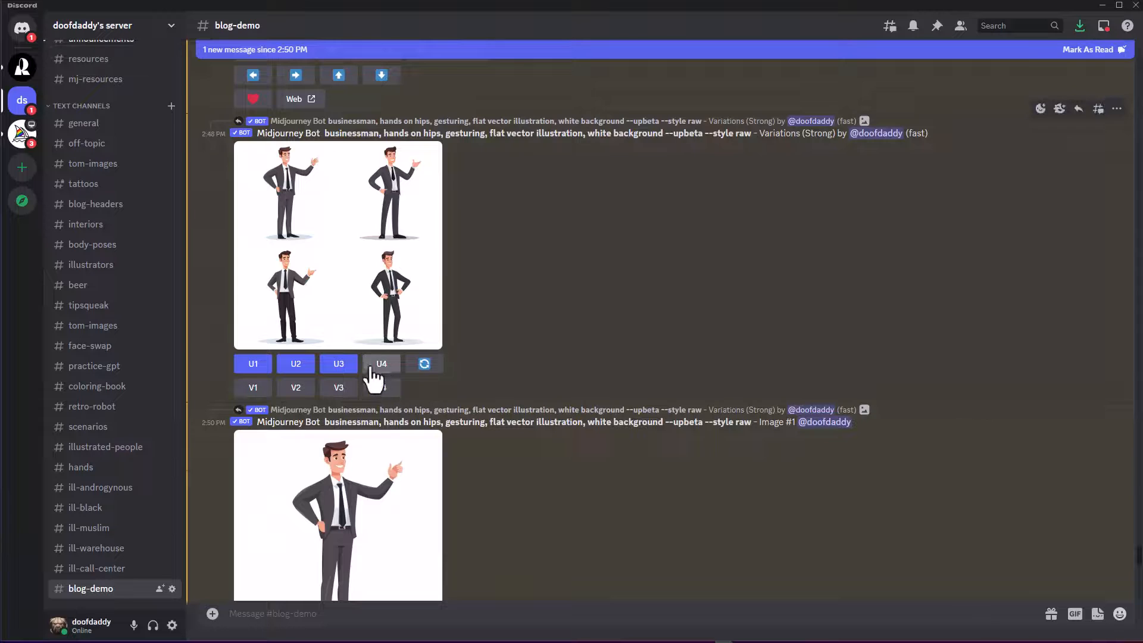
{"action": "left_click", "coordinate": [372, 368]}
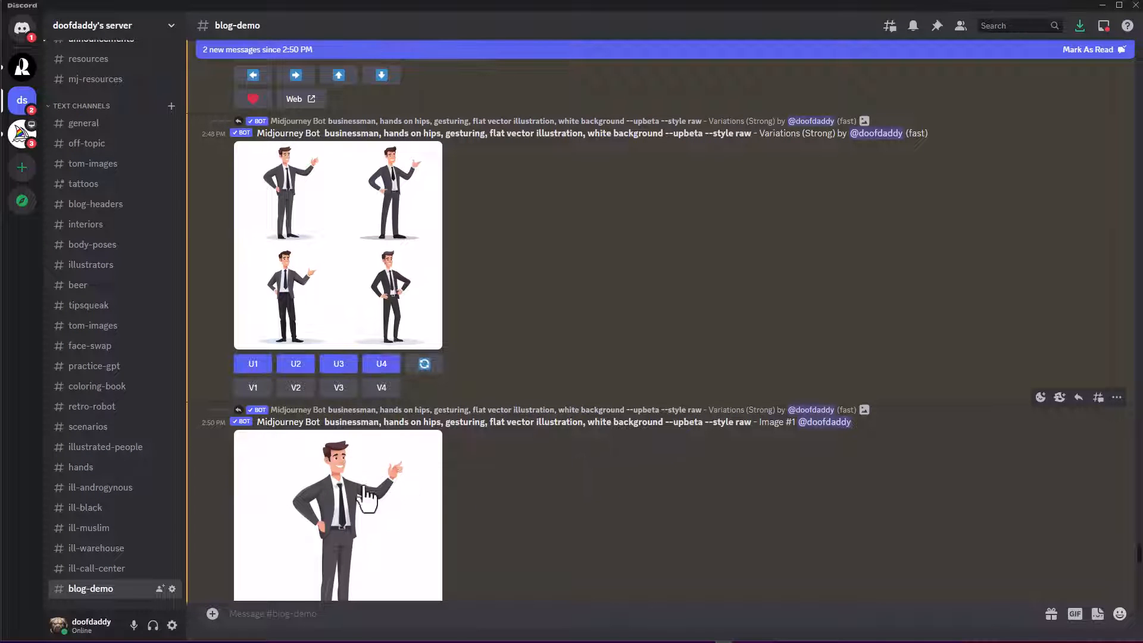
{"action": "scroll", "coordinate": [367, 499], "scroll_direction": "down", "scroll_amount": 10}
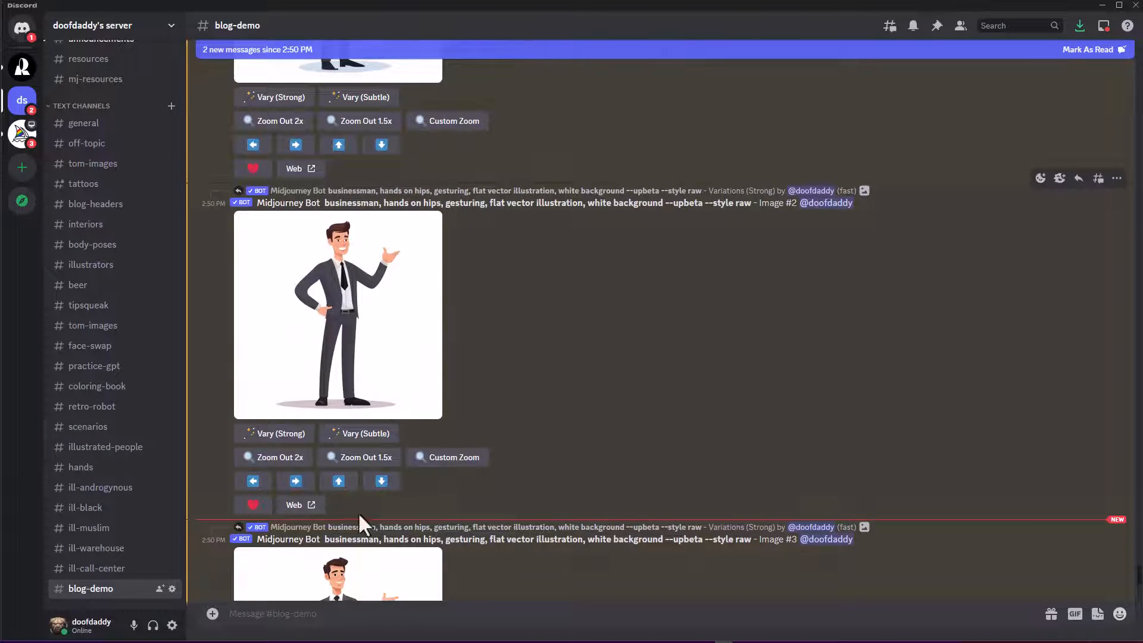
{"action": "scroll", "coordinate": [370, 476], "scroll_direction": "down", "scroll_amount": 5}
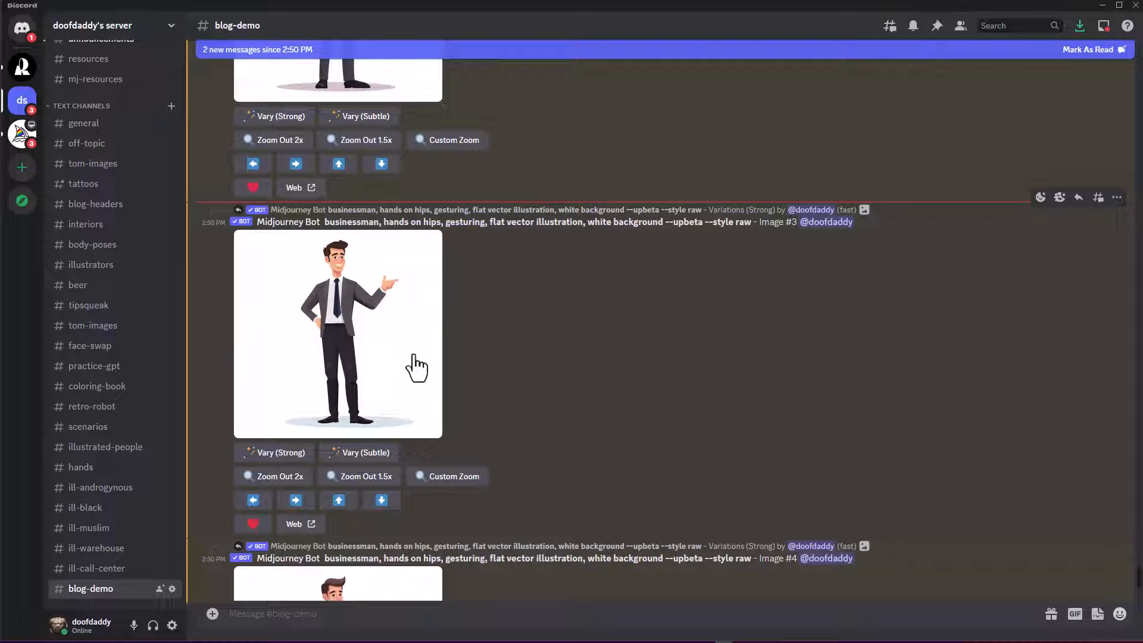
{"action": "scroll", "coordinate": [425, 368], "scroll_direction": "down", "scroll_amount": 5}
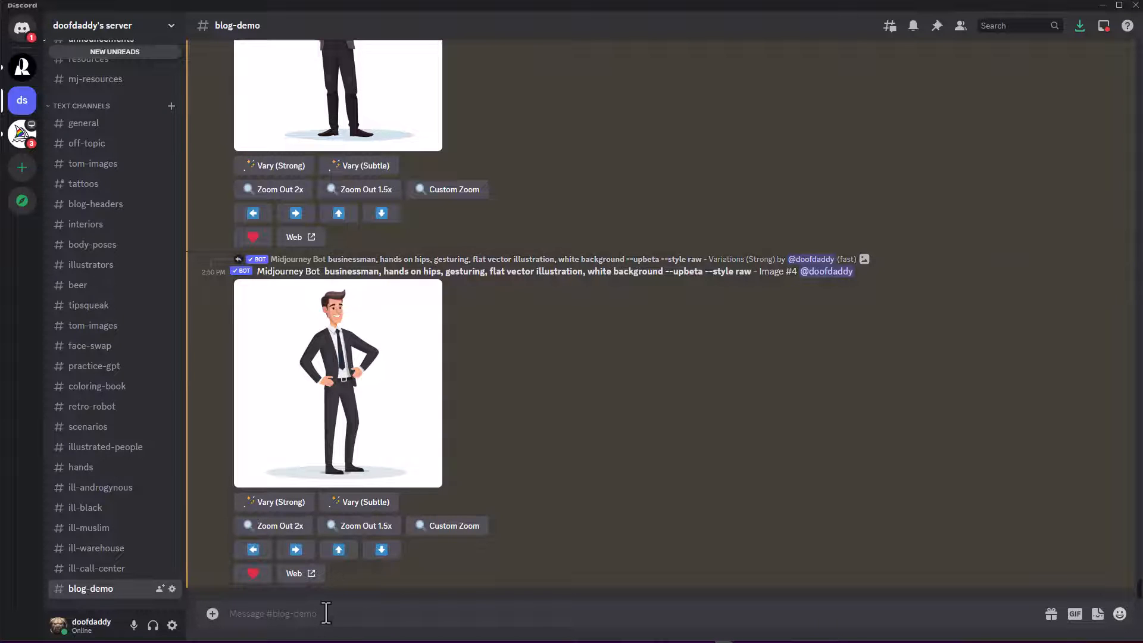
- Bring up the Midjourney settings with /settings and enable Low Variation Mode
{"action": "type", "text": "/se"}
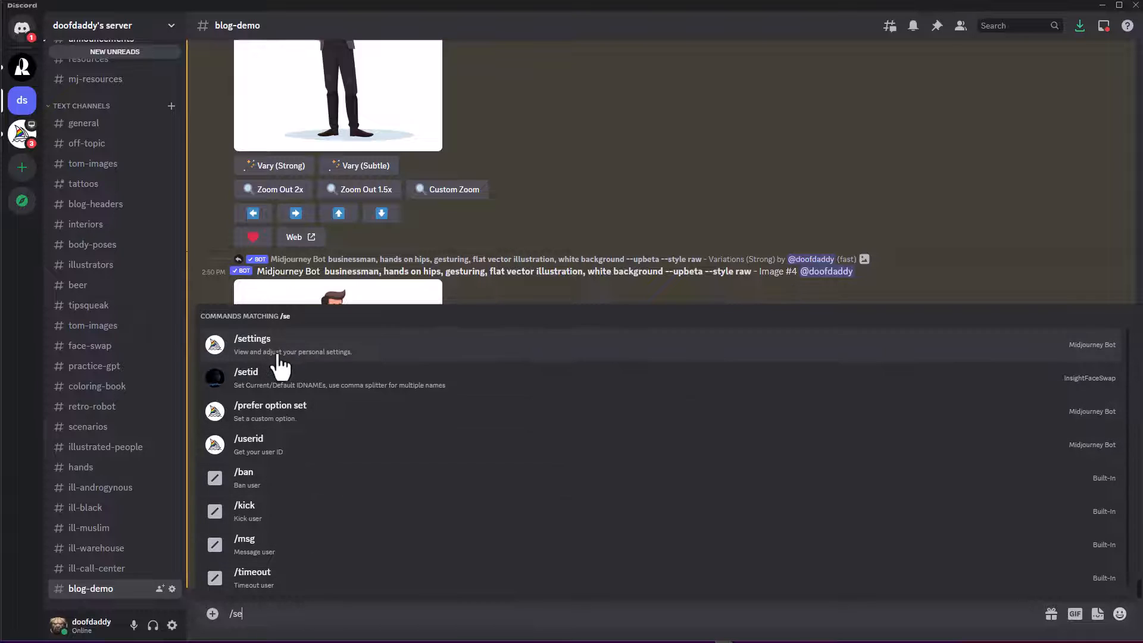
{"action": "left_click", "coordinate": [278, 356]}
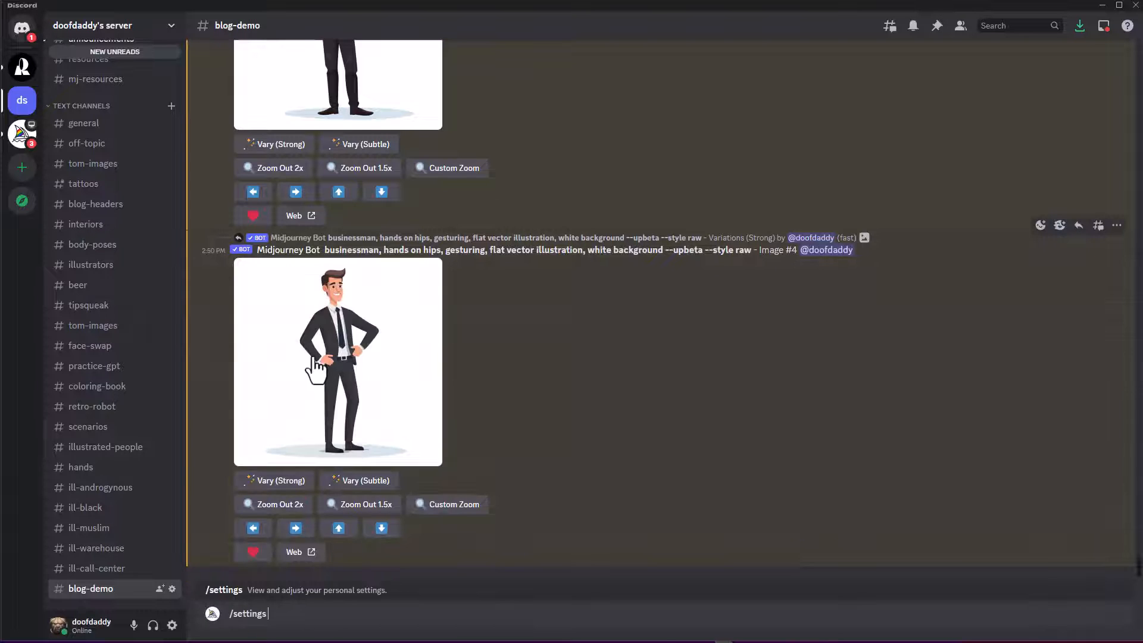
{"action": "key", "text": "Return"}
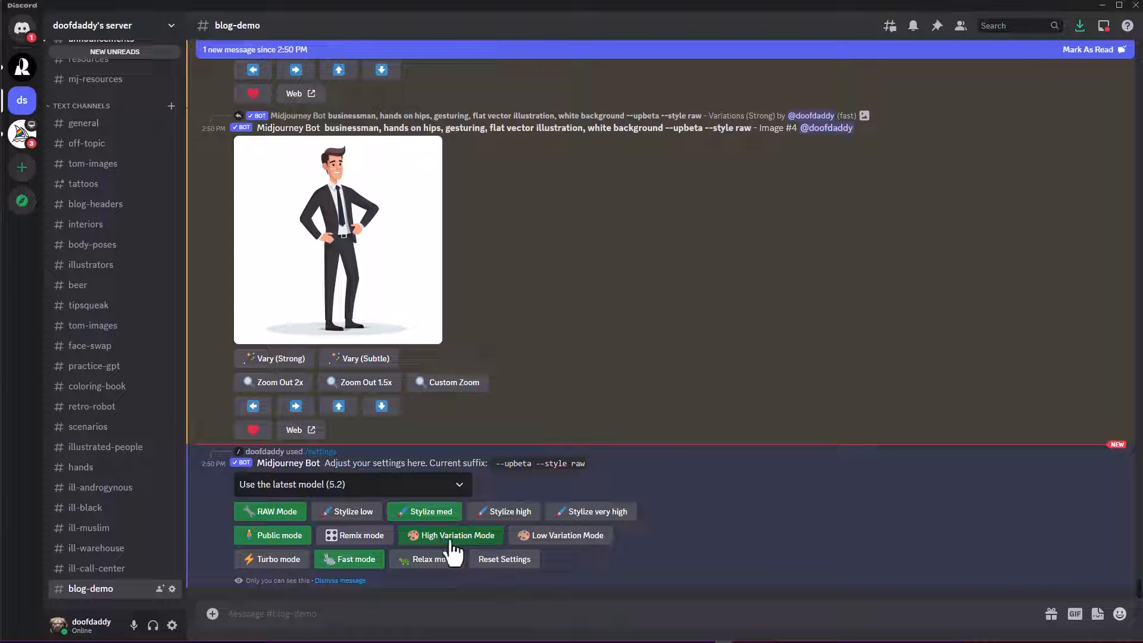
{"action": "left_click", "coordinate": [572, 536]}
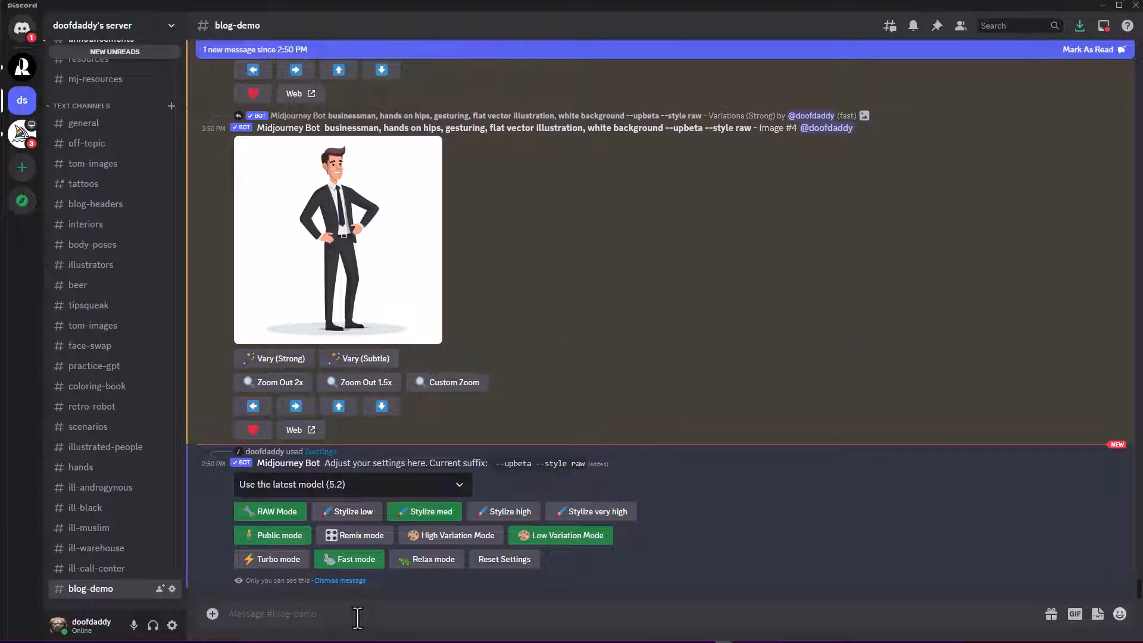
- Prepare a new /imagine command reusing the prompt "businessman, hands on hips, gesturing, flat vector illustration, white background" from the image #4 message
{"action": "type", "text": "/ima"}
{"action": "left_click", "coordinate": [665, 277]}
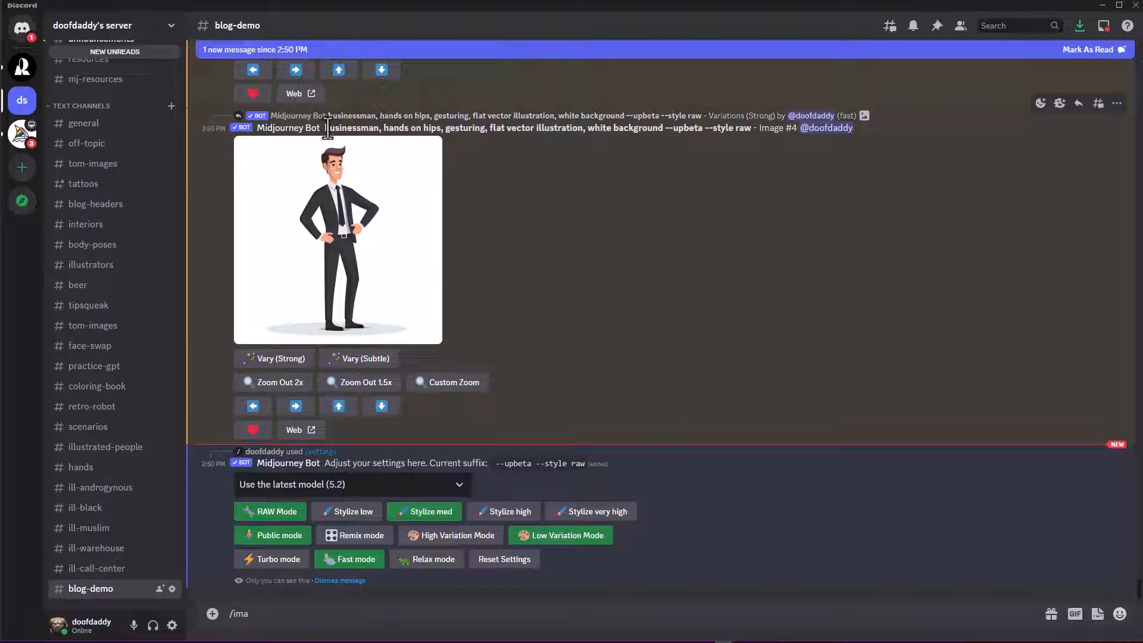
{"action": "left_click_drag", "start_coordinate": [325, 128], "coordinate": [663, 136]}
{"action": "key", "text": "ctrl+c"}
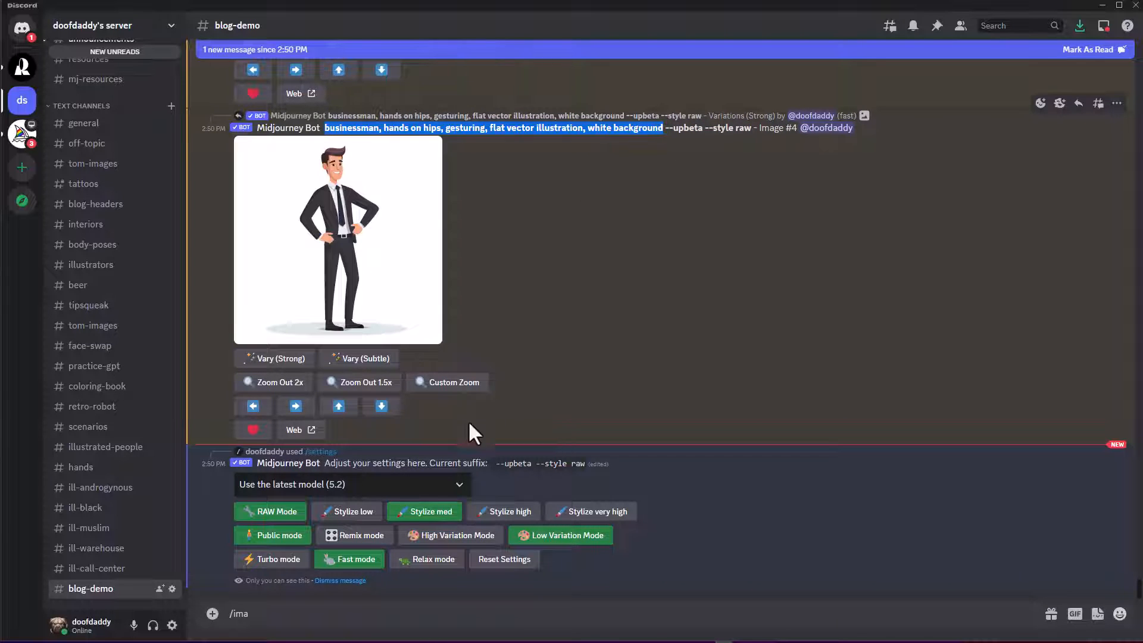
{"action": "left_click", "coordinate": [311, 611]}
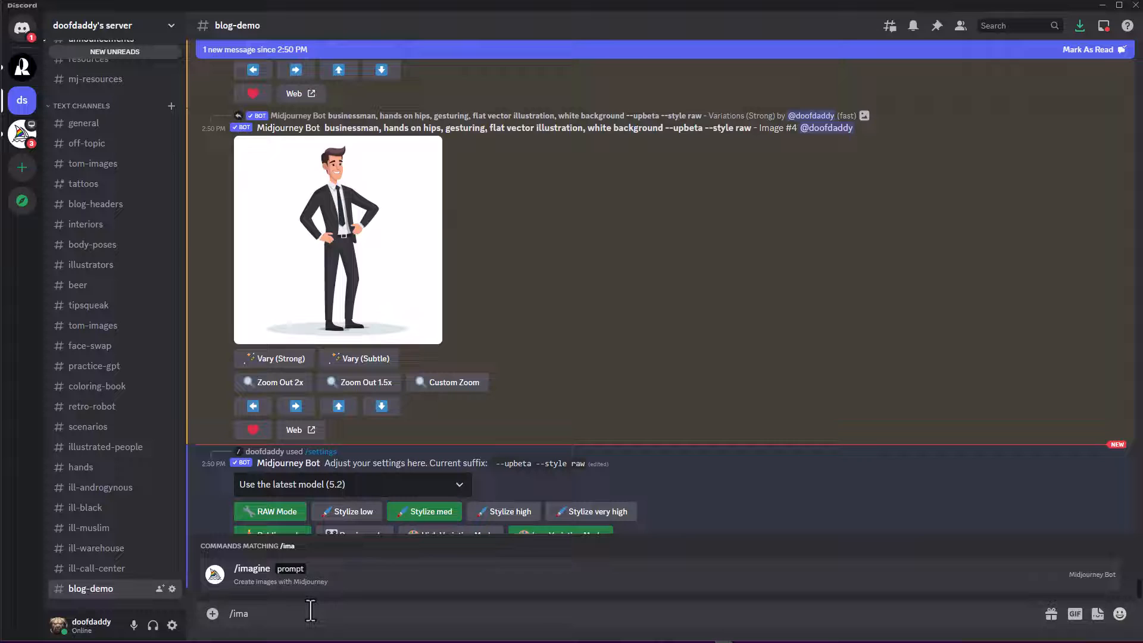
{"action": "left_click", "coordinate": [328, 575]}
{"action": "key", "text": "ctrl+v"}
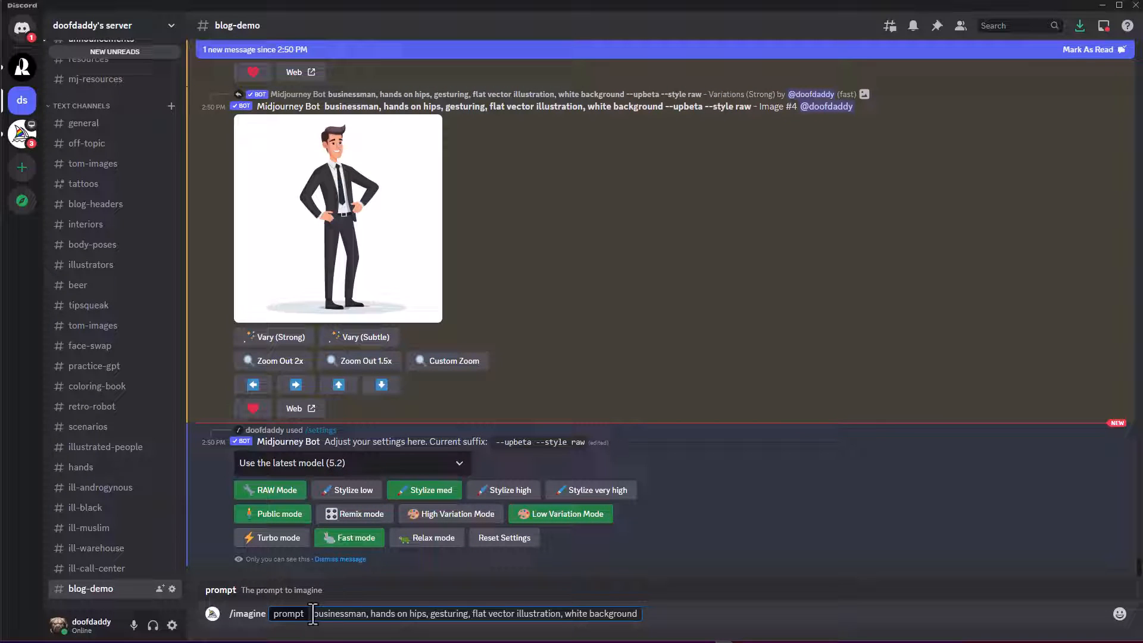
- Change the subject at the start of the prompt from "businessman" to "black businesswoman"
{"action": "type", "text": "black business"}
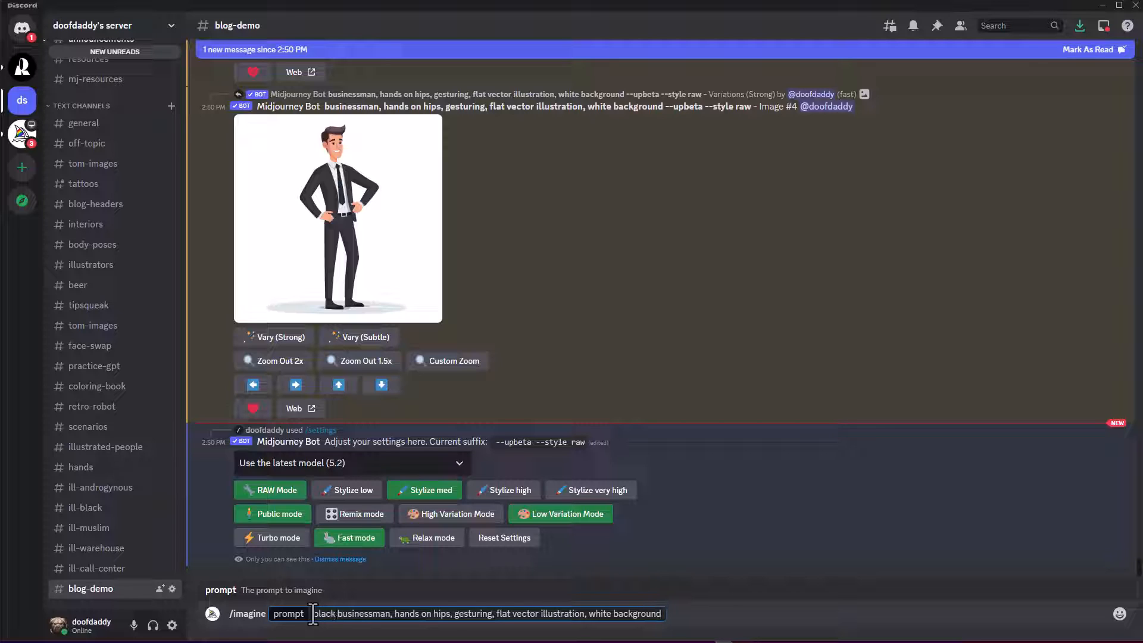
{"action": "type", "text": "woman"}
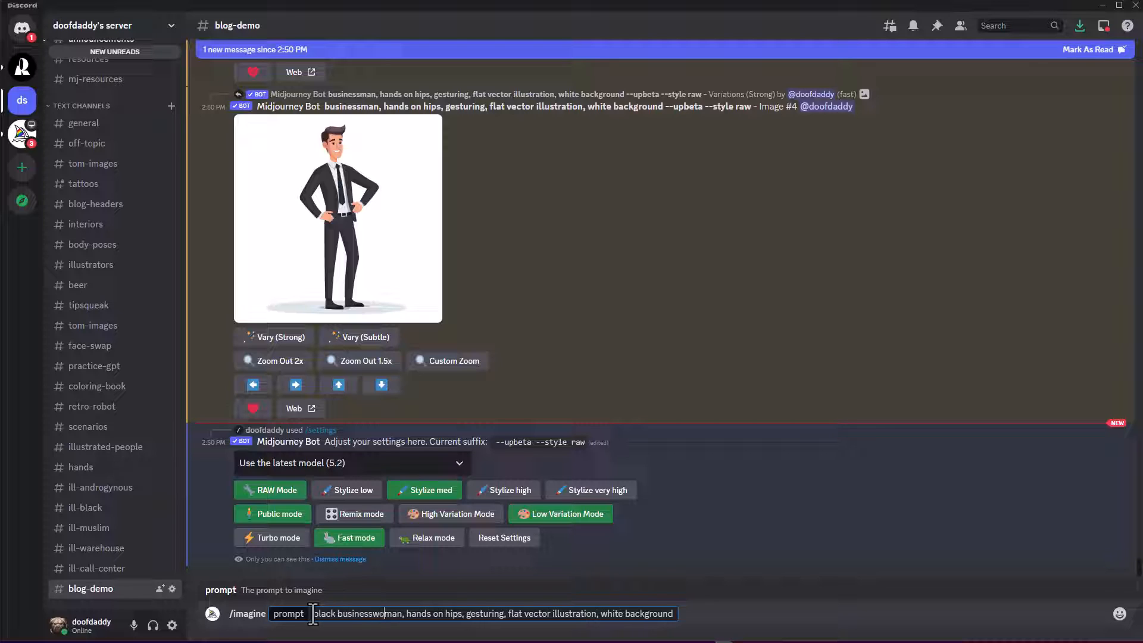
{"action": "key", "text": "Delete"}
{"action": "key", "text": "Delete"}
{"action": "key", "text": "Delete"}
- Replace "hands on hips" in the prompt with "arms crossed"
{"action": "left_click_drag", "start_coordinate": [406, 615], "coordinate": [448, 615]}
{"action": "type", "text": "arms cors"}
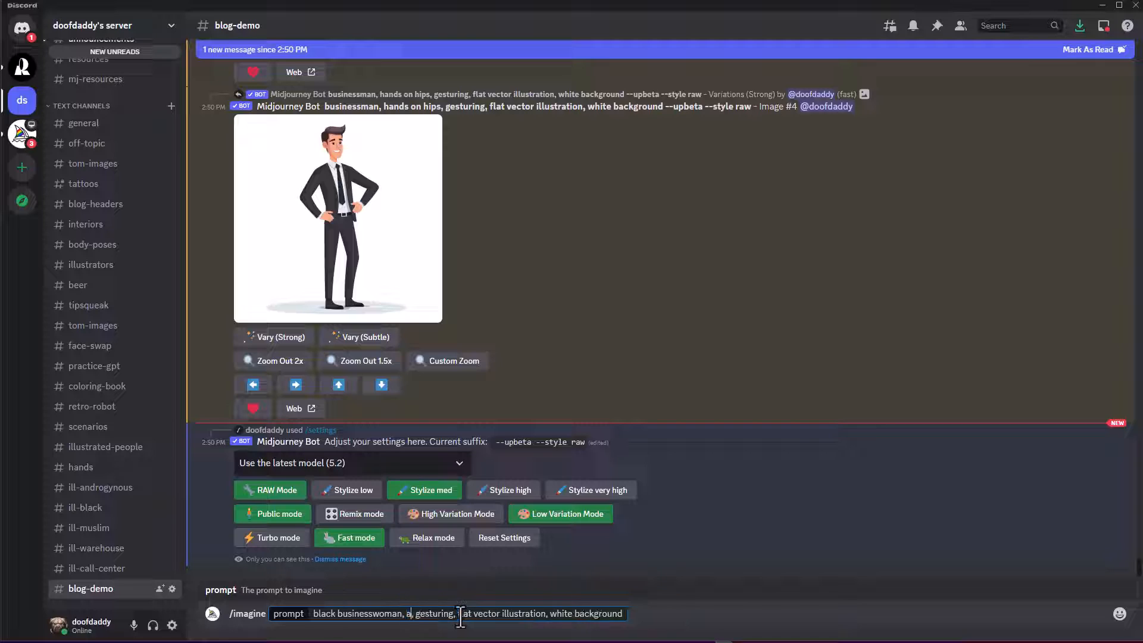
{"action": "key", "text": "BackSpace"}
{"action": "key", "text": "BackSpace"}
{"action": "key", "text": "BackSpace"}
{"action": "key", "text": "BackSpace"}
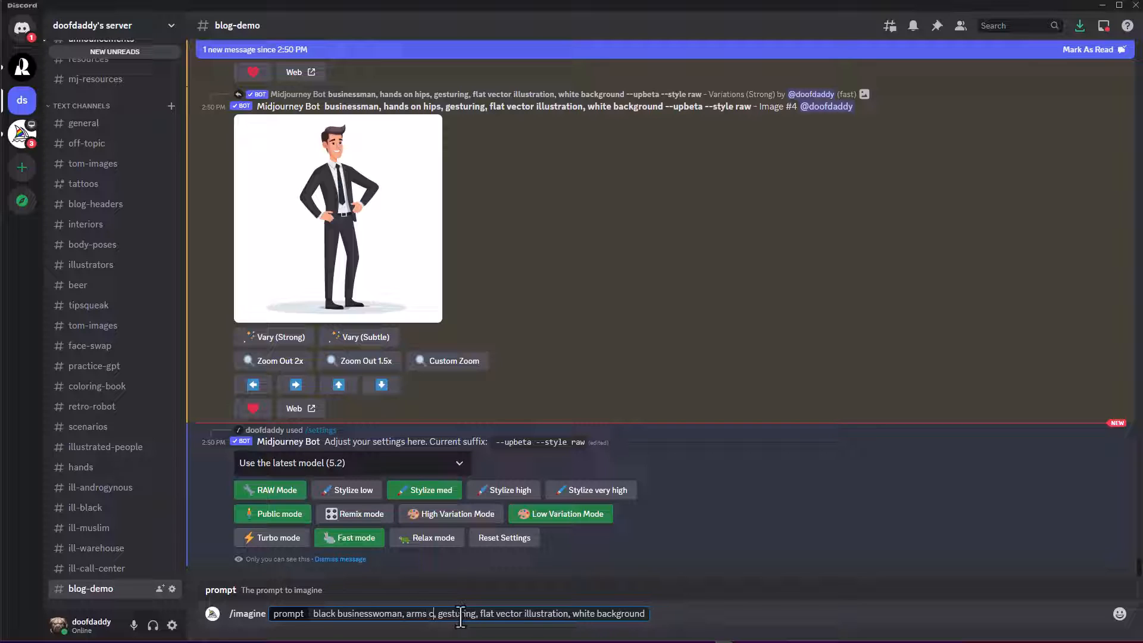
{"action": "type", "text": "crossed"}
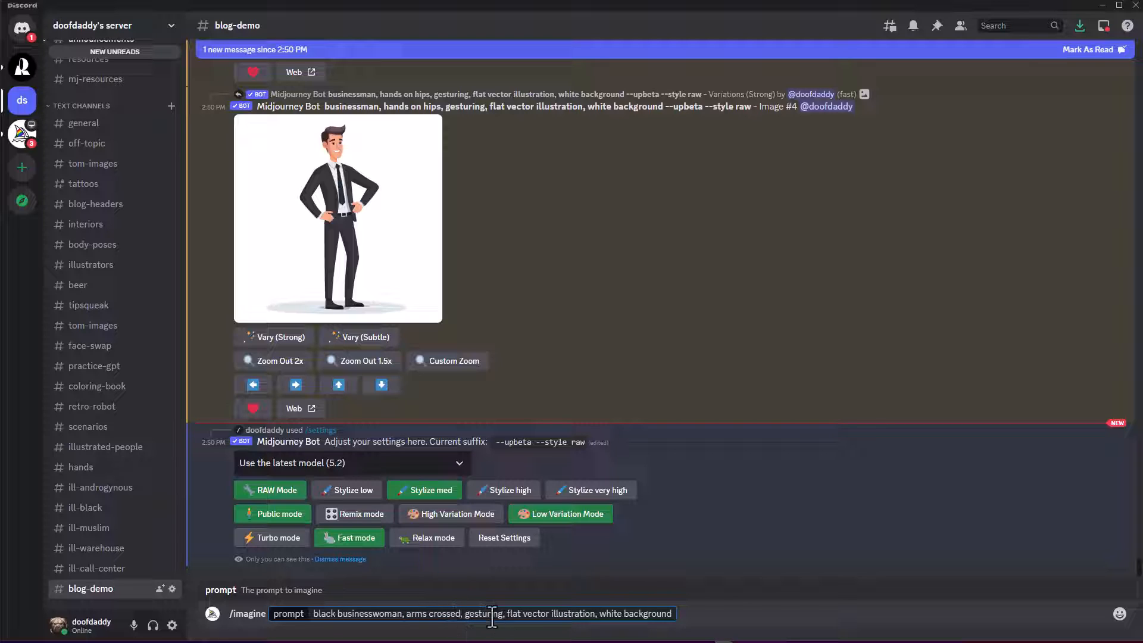
- Replace "gesturing" in the prompt with "confused" and submit the /imagine command
{"action": "double_click", "coordinate": [481, 613]}
{"action": "type", "text": "confused"}
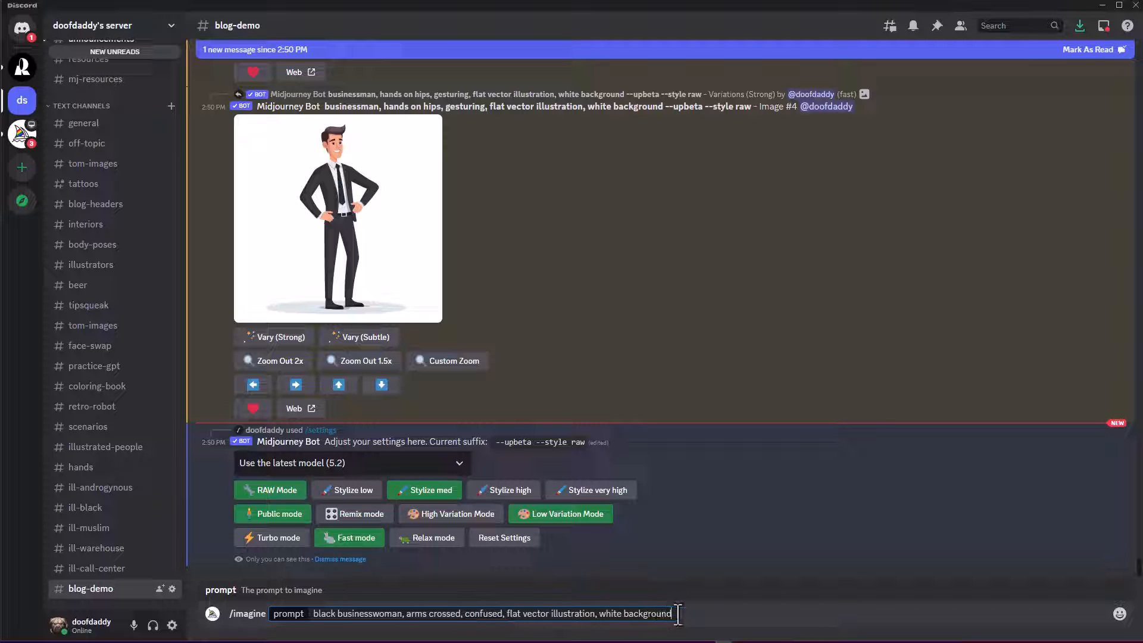
{"action": "key", "text": "Return"}
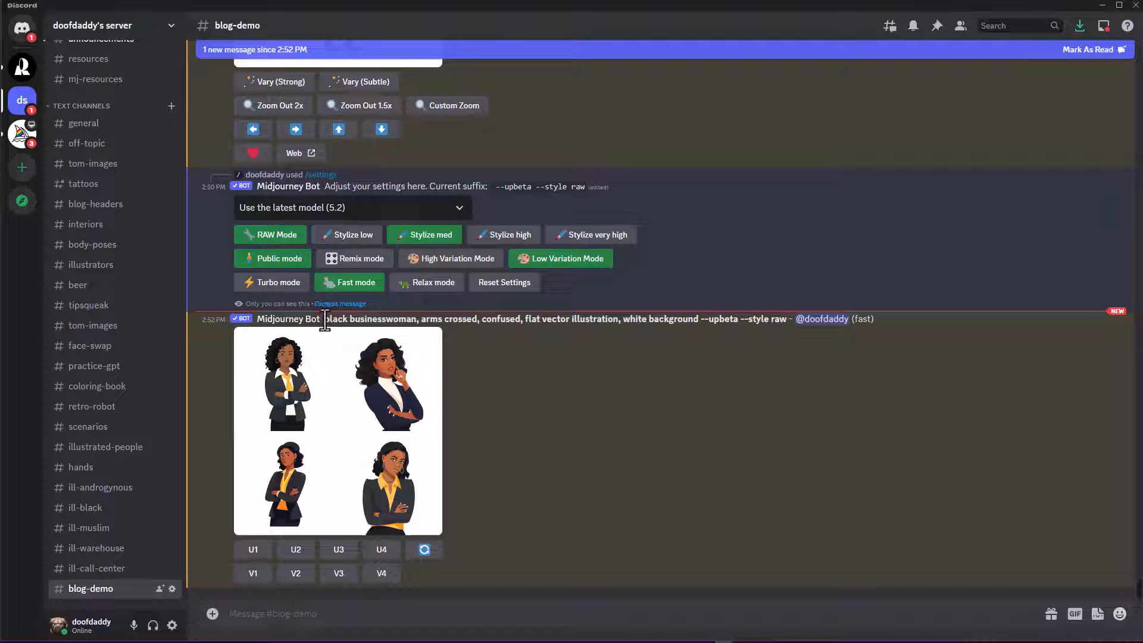
- Prepare a new /imagine command reusing the prompt "black businesswoman, arms crossed, confused, flat vector illustration, white background"
{"action": "left_click_drag", "start_coordinate": [325, 319], "coordinate": [700, 327]}
{"action": "key", "text": "ctrl+c"}
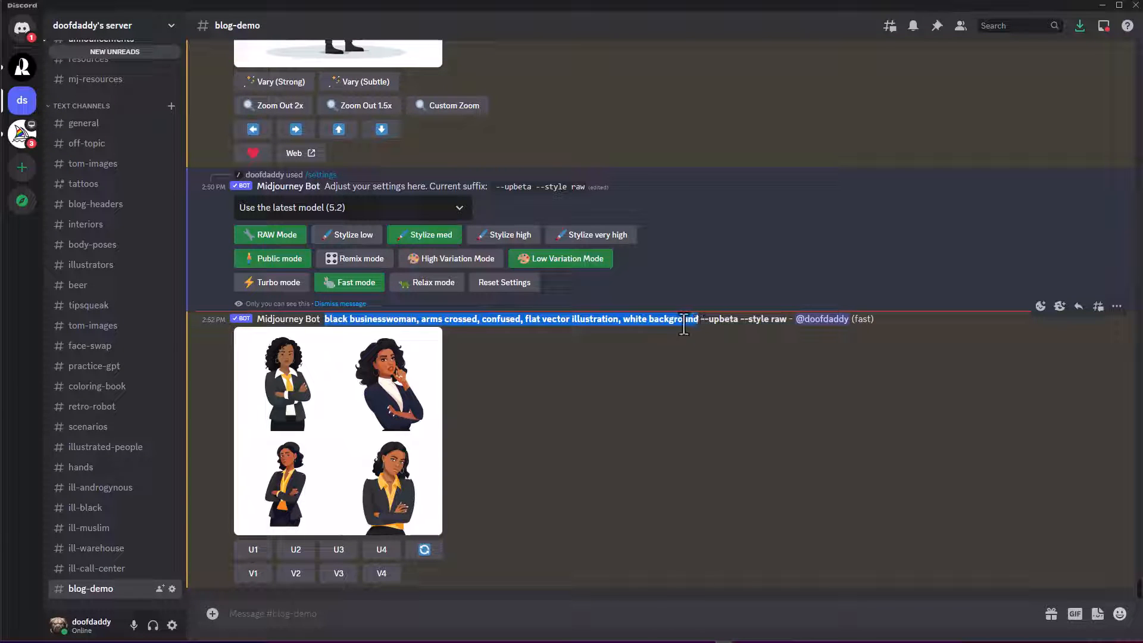
{"action": "left_click", "coordinate": [284, 609]}
{"action": "type", "text": "/"}
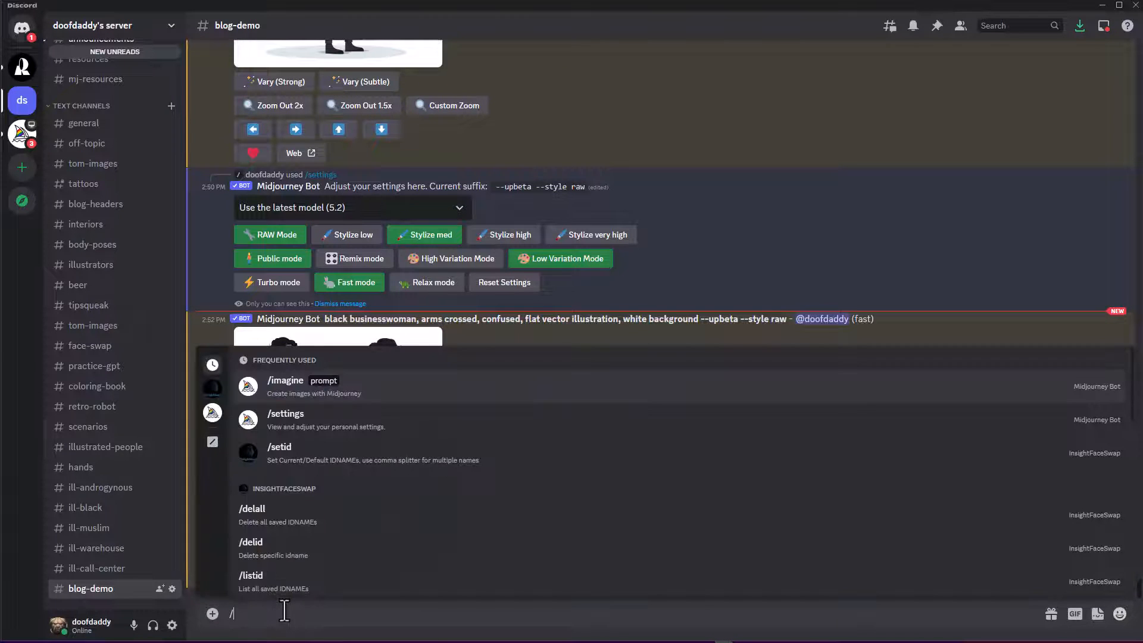
{"action": "left_click", "coordinate": [365, 390]}
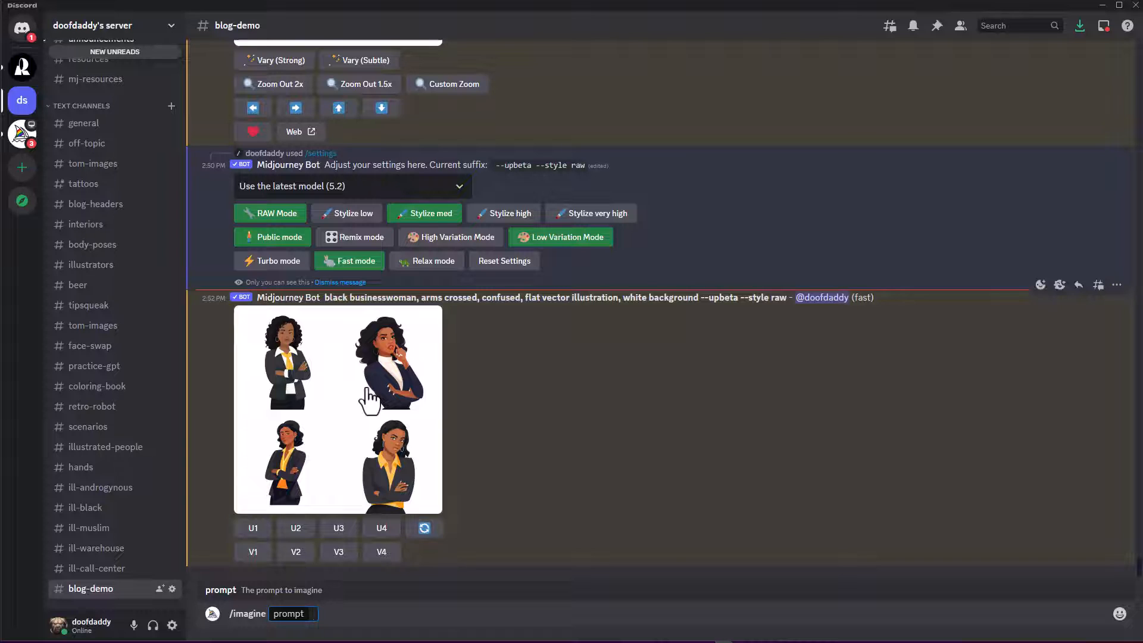
{"action": "key", "text": "ctrl+v"}
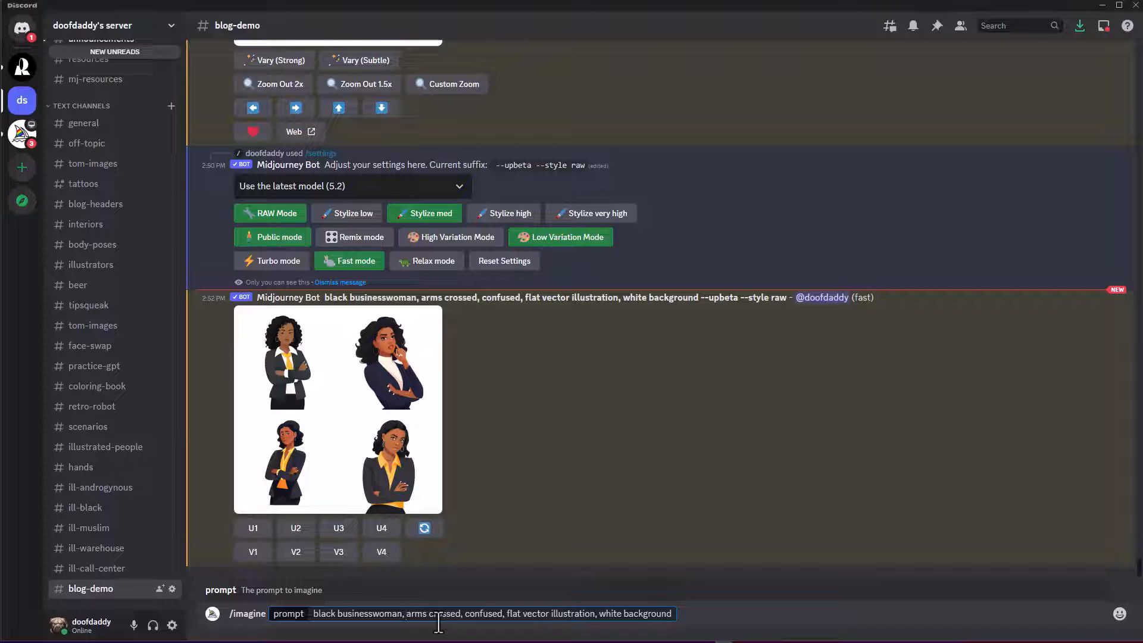
- Insert "black shoes, casual attire," before "arms crossed" in the prompt and submit the /imagine command
{"action": "type", "text": "black s"}
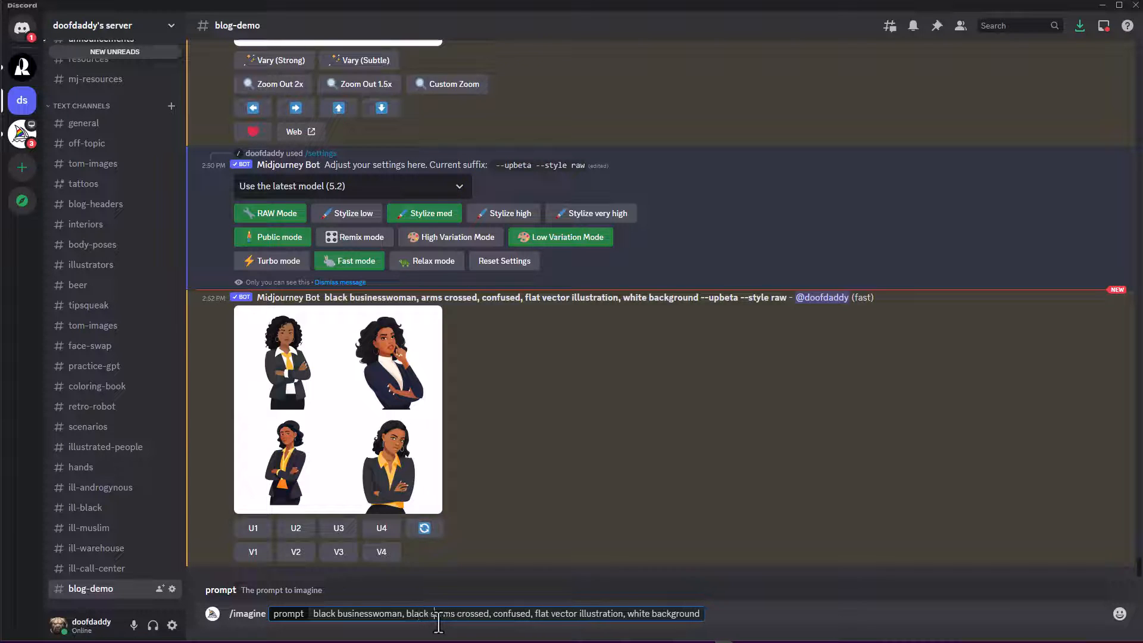
{"action": "type", "text": "hoes, casu"}
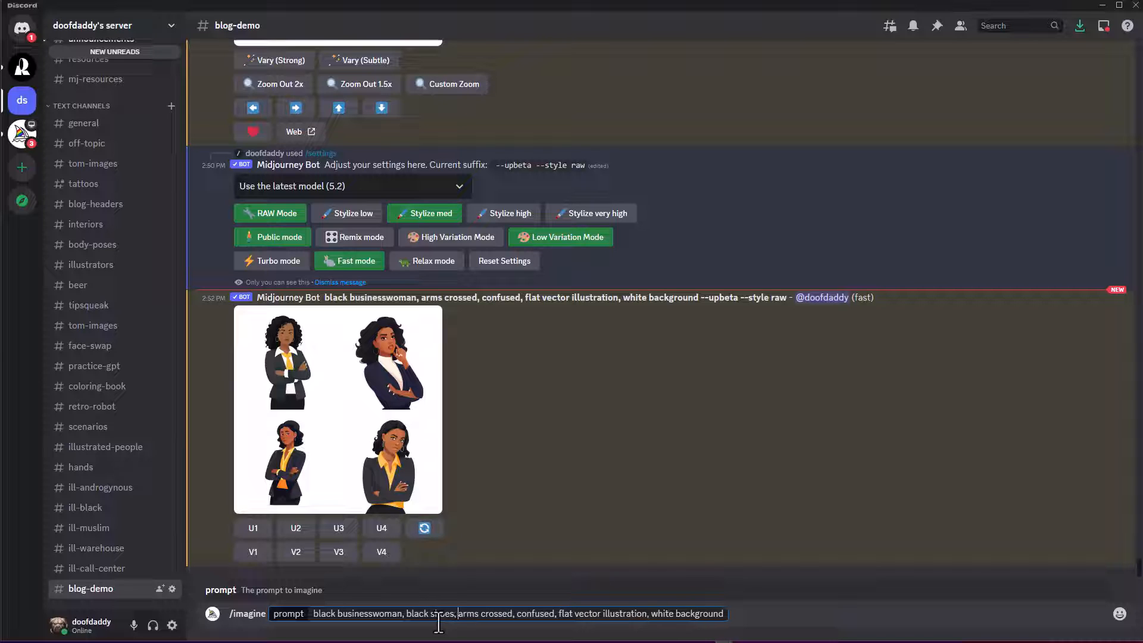
{"action": "type", "text": "al attire"}
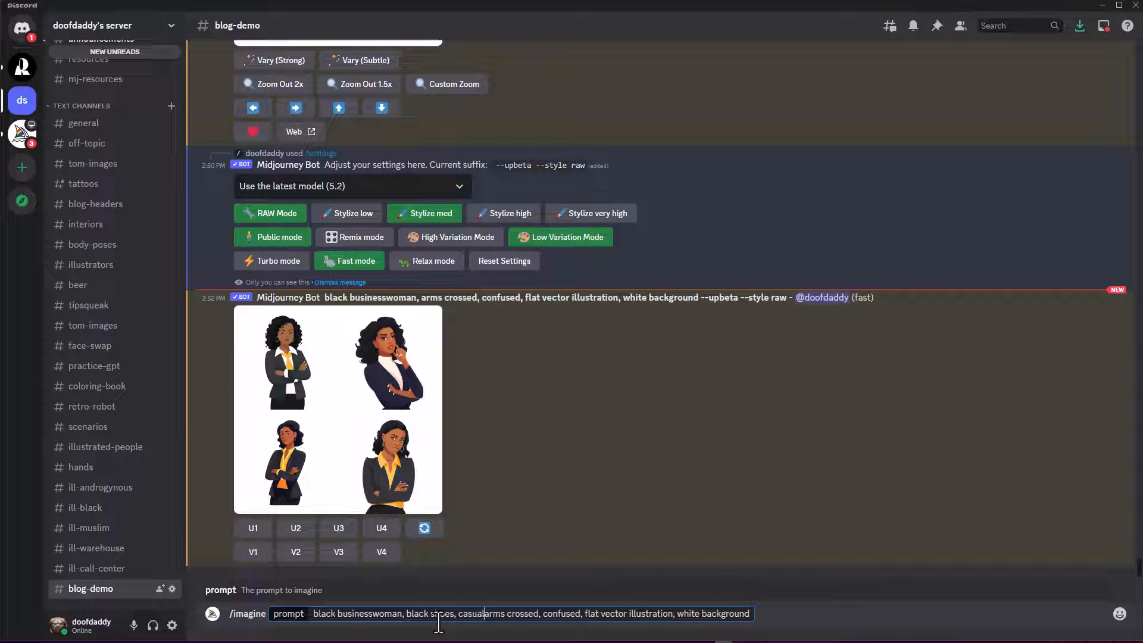
{"action": "type", "text": ","}
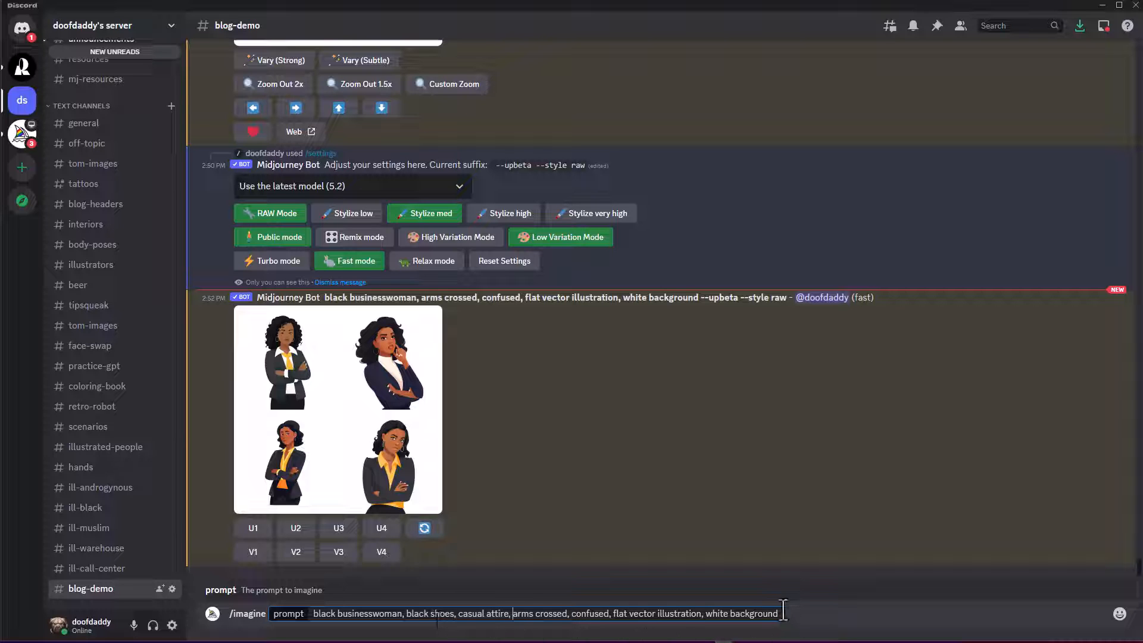
{"action": "key", "text": "Return"}
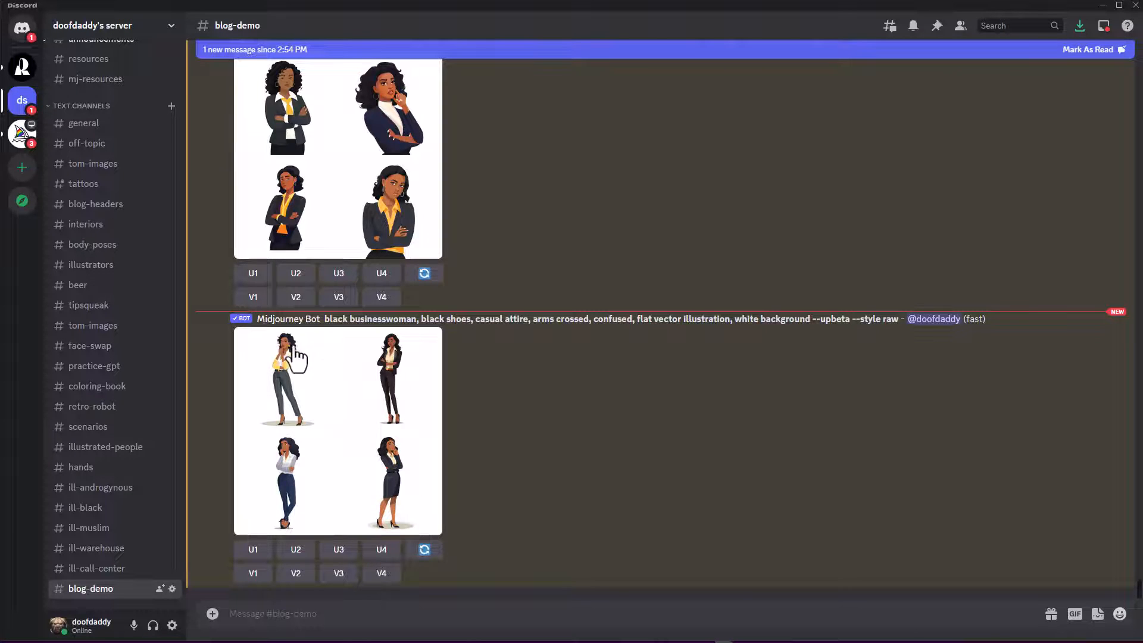
- Open the new casual-attire businesswoman grid at full size in the browser and look over all four figures from head to toe
{"action": "left_click", "coordinate": [366, 430]}
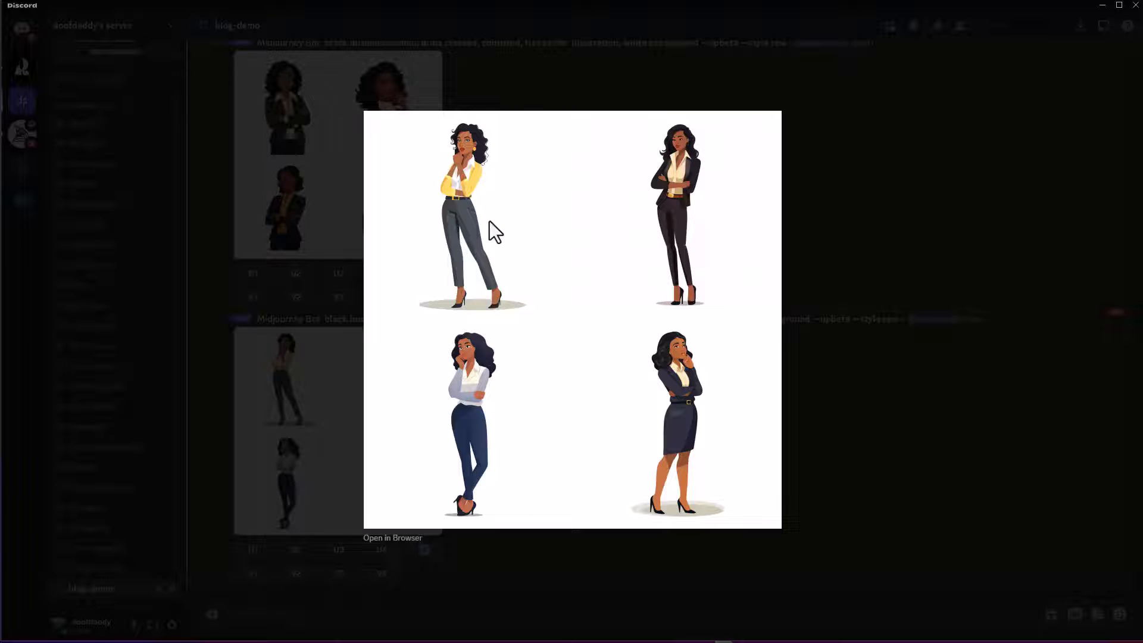
{"action": "left_click", "coordinate": [395, 539]}
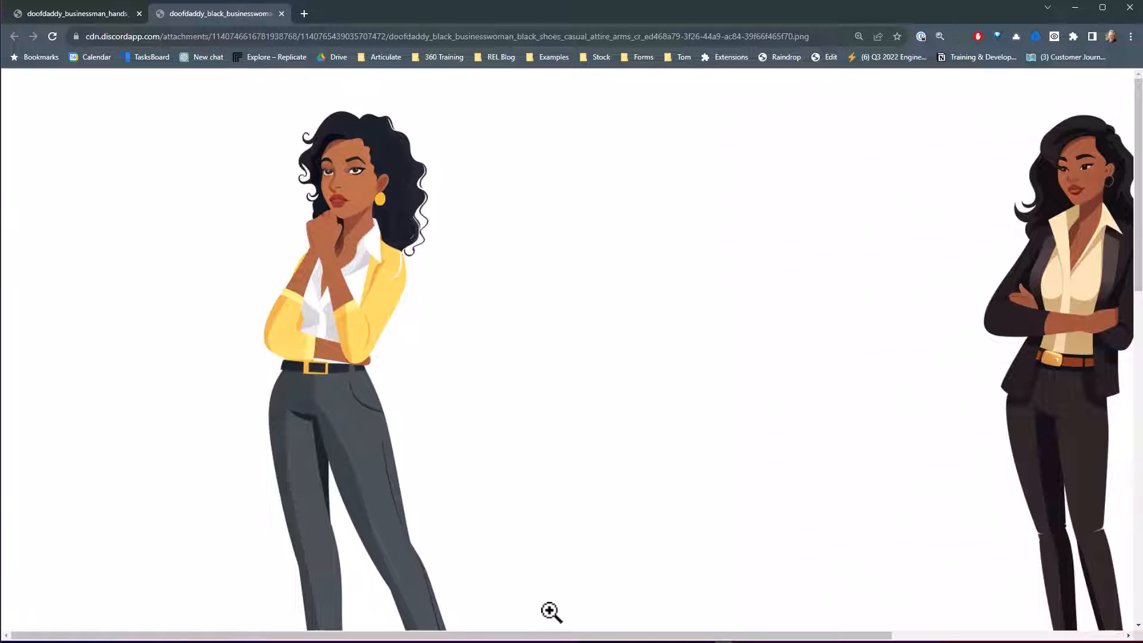
{"action": "left_click_drag", "start_coordinate": [581, 634], "coordinate": [726, 635]}
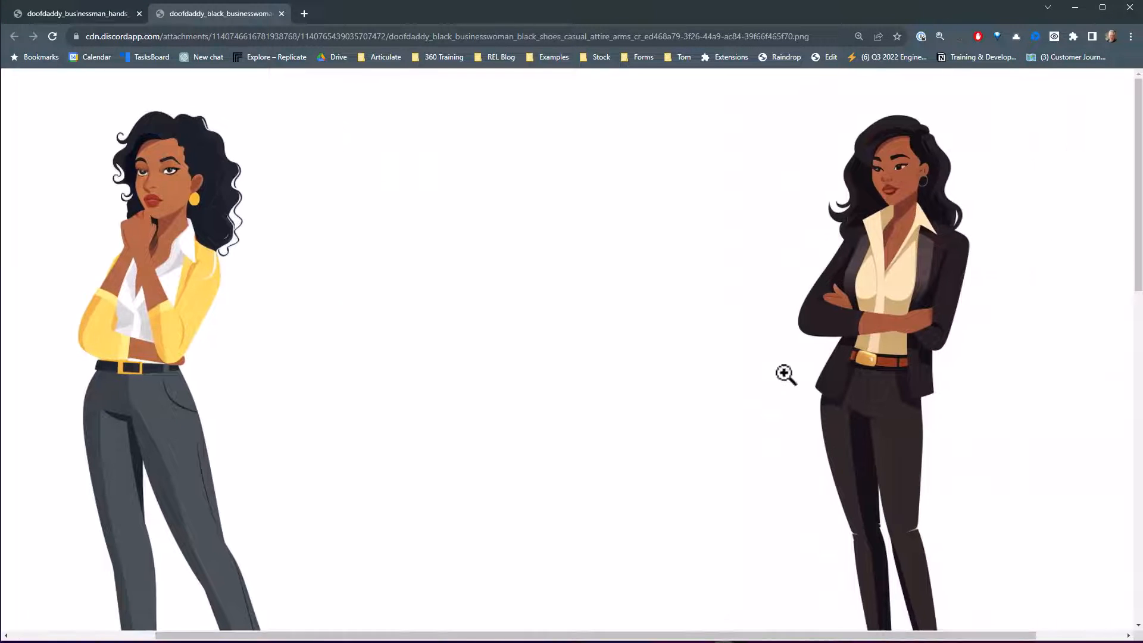
{"action": "scroll", "coordinate": [744, 377], "scroll_direction": "down", "scroll_amount": 5}
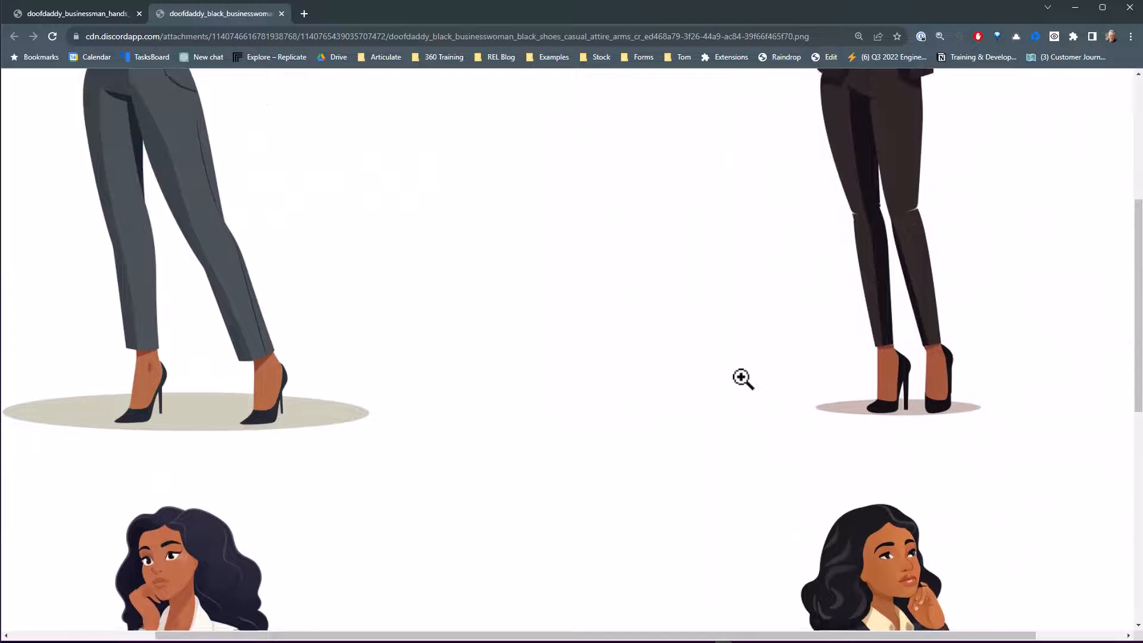
{"action": "scroll", "coordinate": [744, 378], "scroll_direction": "down", "scroll_amount": 4}
{"action": "scroll", "coordinate": [910, 324], "scroll_direction": "down", "scroll_amount": 3}
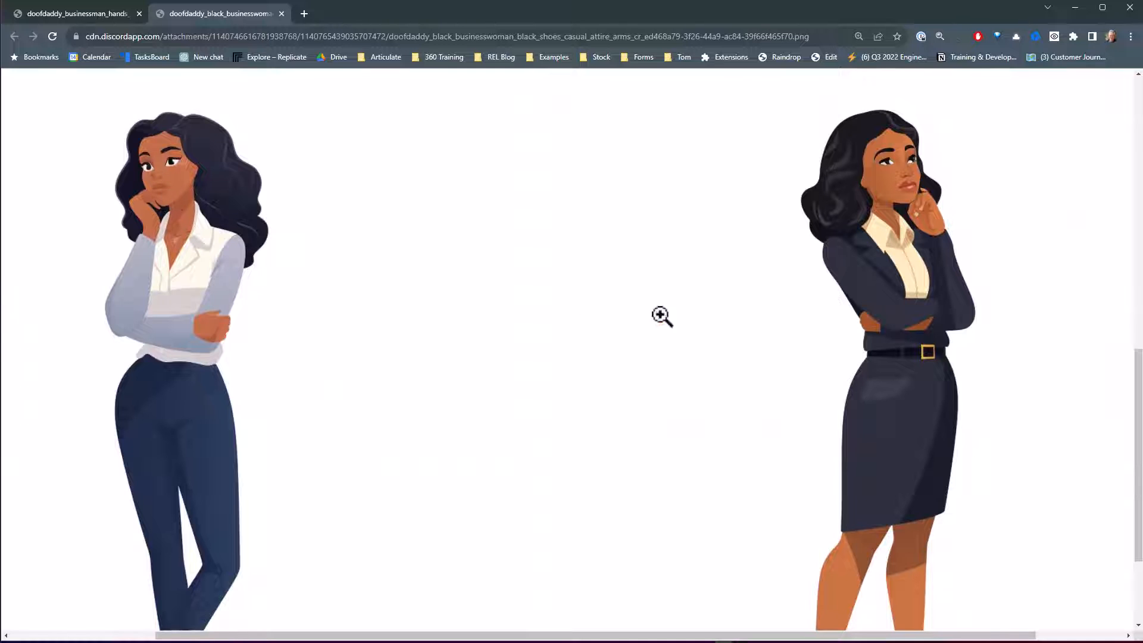
- Inspect the businesswomen up close in the browser, checking faces, hands, clothing and shoes for flaws
{"action": "left_click", "coordinate": [923, 159]}
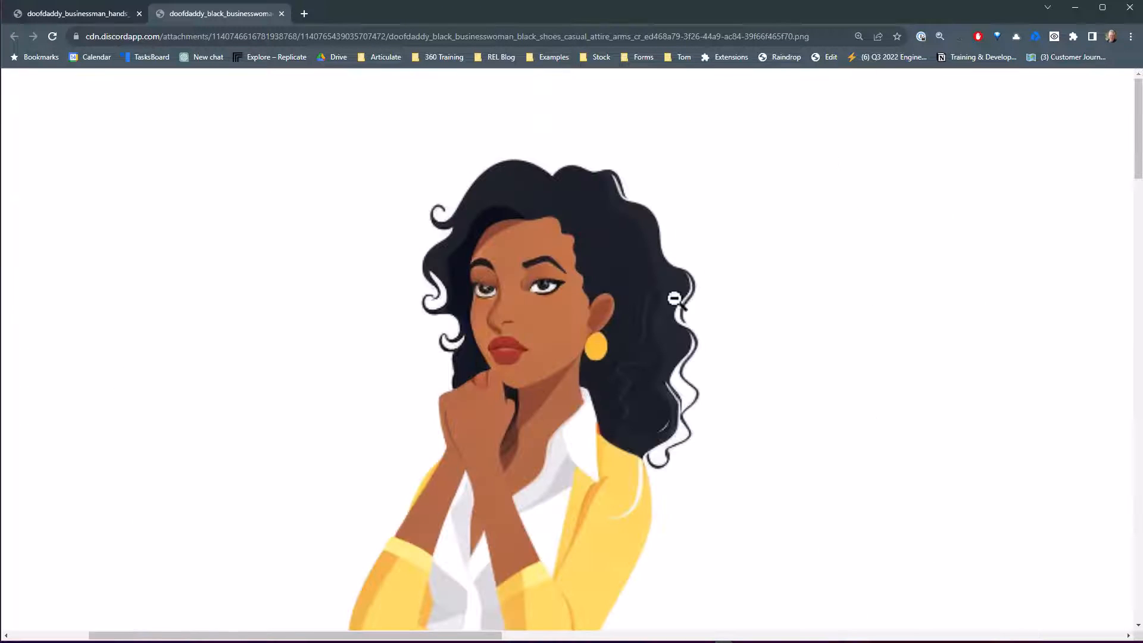
{"action": "left_click_drag", "start_coordinate": [429, 635], "coordinate": [892, 636]}
{"action": "scroll", "coordinate": [957, 361], "scroll_direction": "down", "scroll_amount": 5}
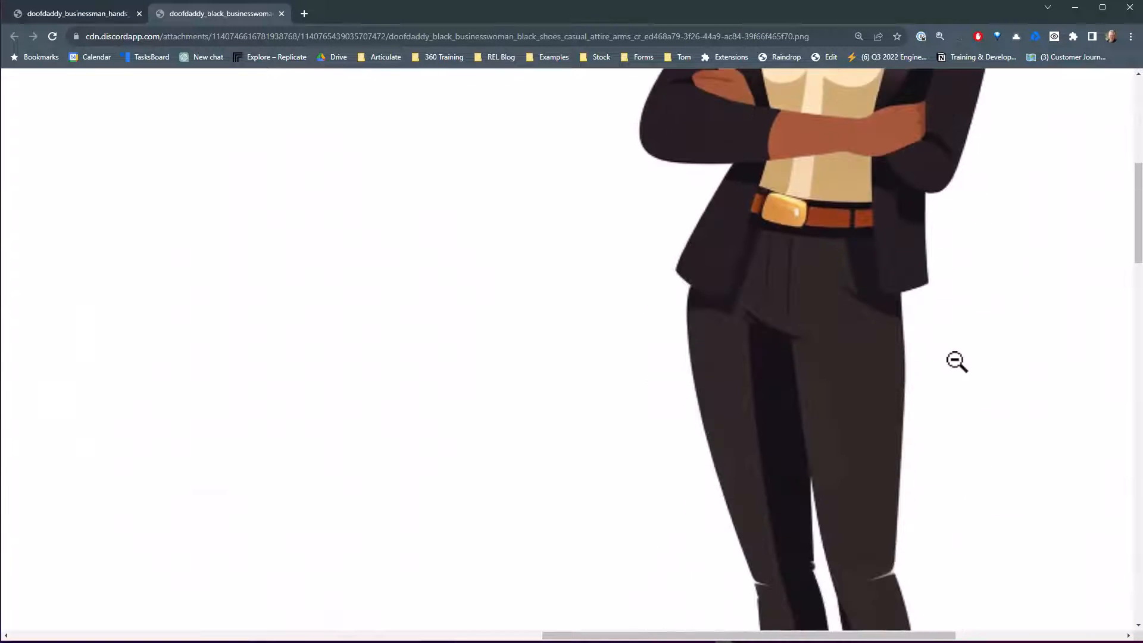
{"action": "scroll", "coordinate": [957, 362], "scroll_direction": "down", "scroll_amount": 15}
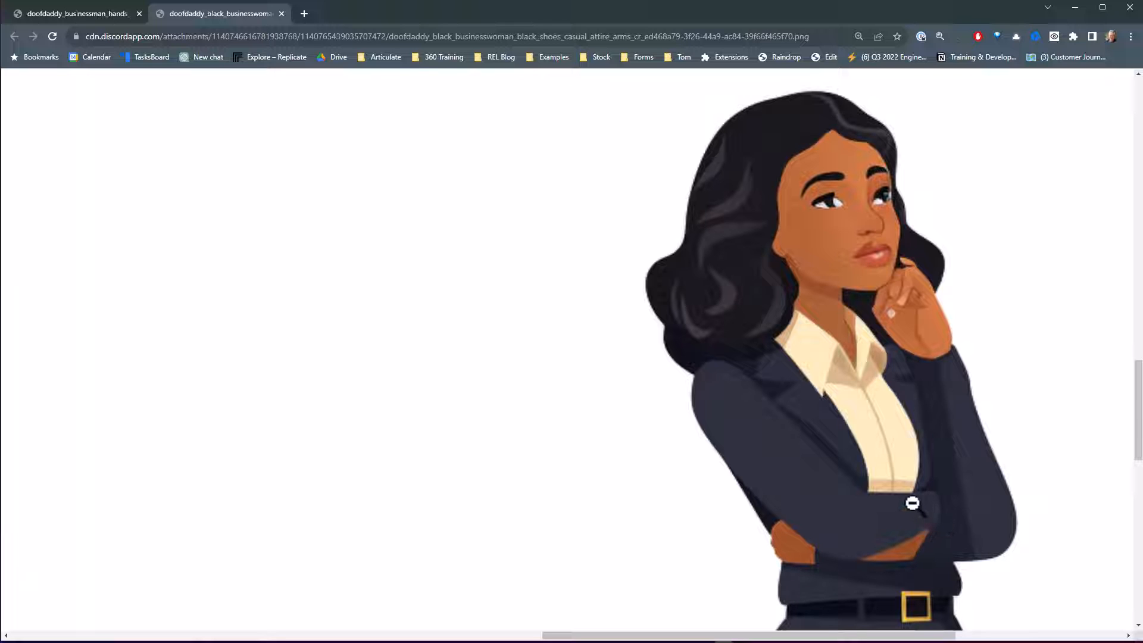
{"action": "left_click", "coordinate": [816, 484]}
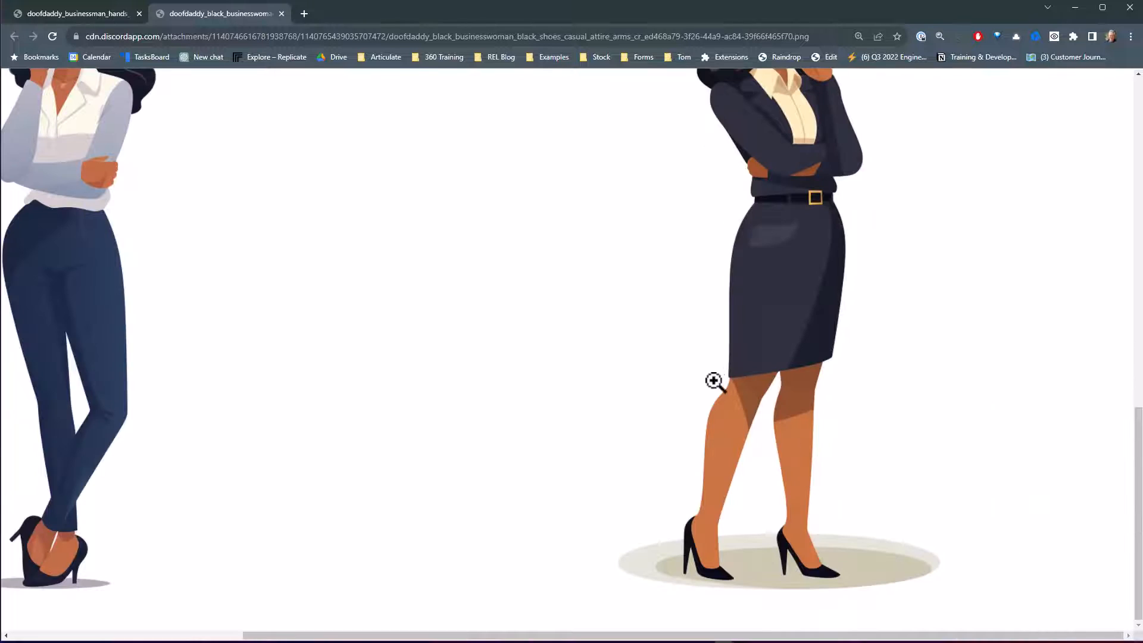
{"action": "scroll", "coordinate": [630, 371], "scroll_direction": "down", "scroll_amount": 5}
{"action": "scroll", "coordinate": [595, 367], "scroll_direction": "down", "scroll_amount": 3}
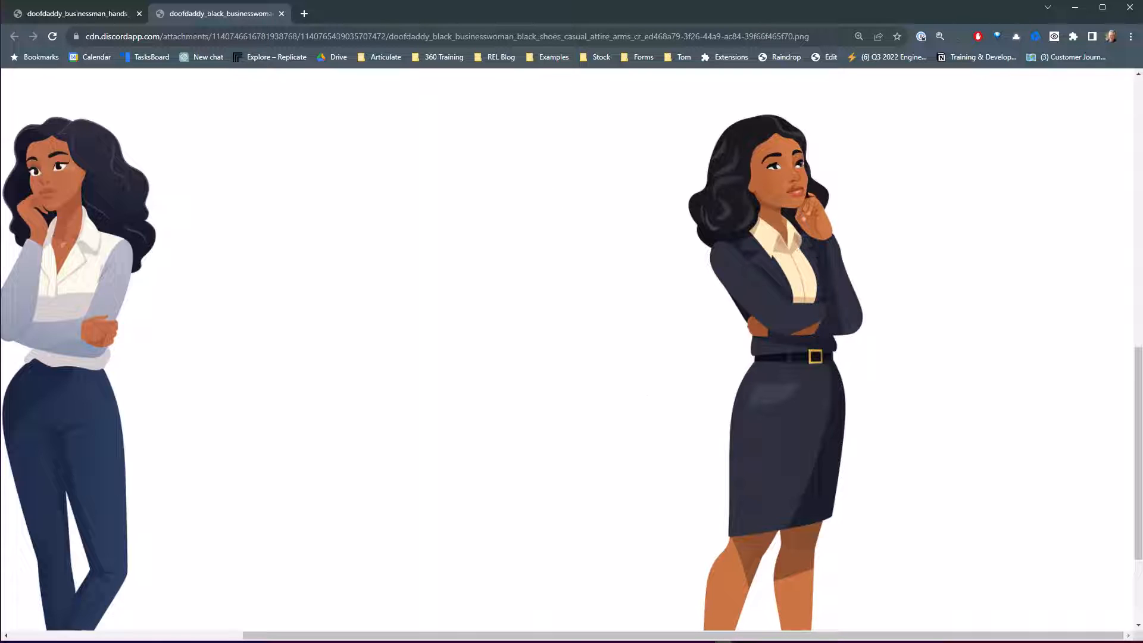
- Switch back to Discord, upscale image 2 of the casual-attire businesswoman grid and generate variations of that same image
{"action": "key", "text": "alt+Tab"}
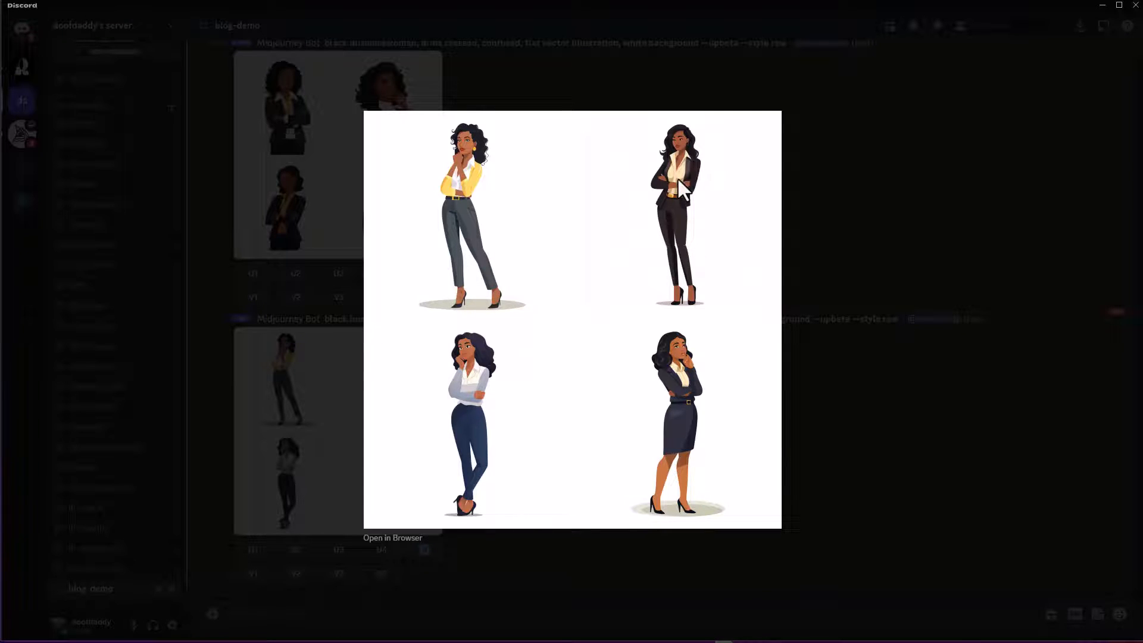
{"action": "left_click", "coordinate": [835, 210]}
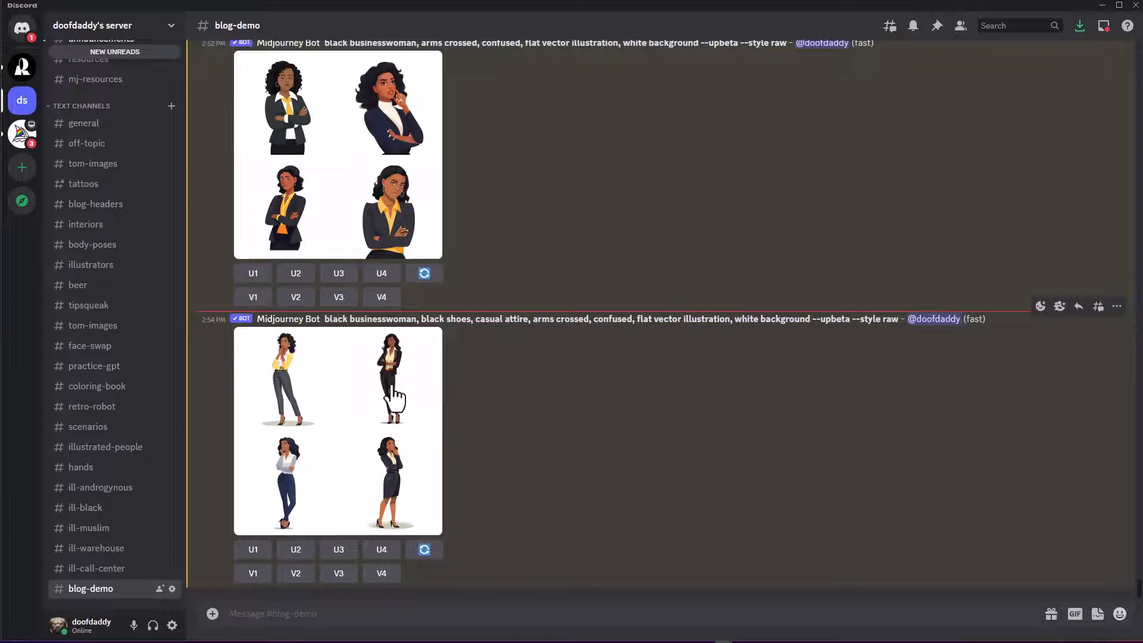
{"action": "left_click", "coordinate": [296, 550]}
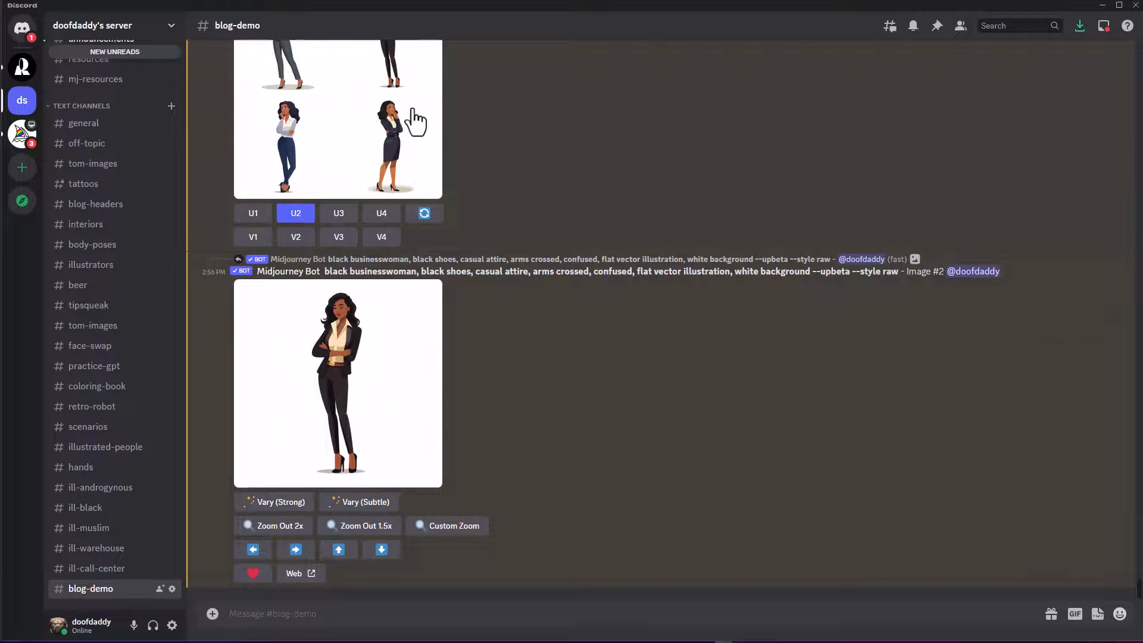
{"action": "scroll", "coordinate": [400, 106], "scroll_direction": "up", "scroll_amount": 1}
{"action": "scroll", "coordinate": [400, 106], "scroll_direction": "up", "scroll_amount": 3}
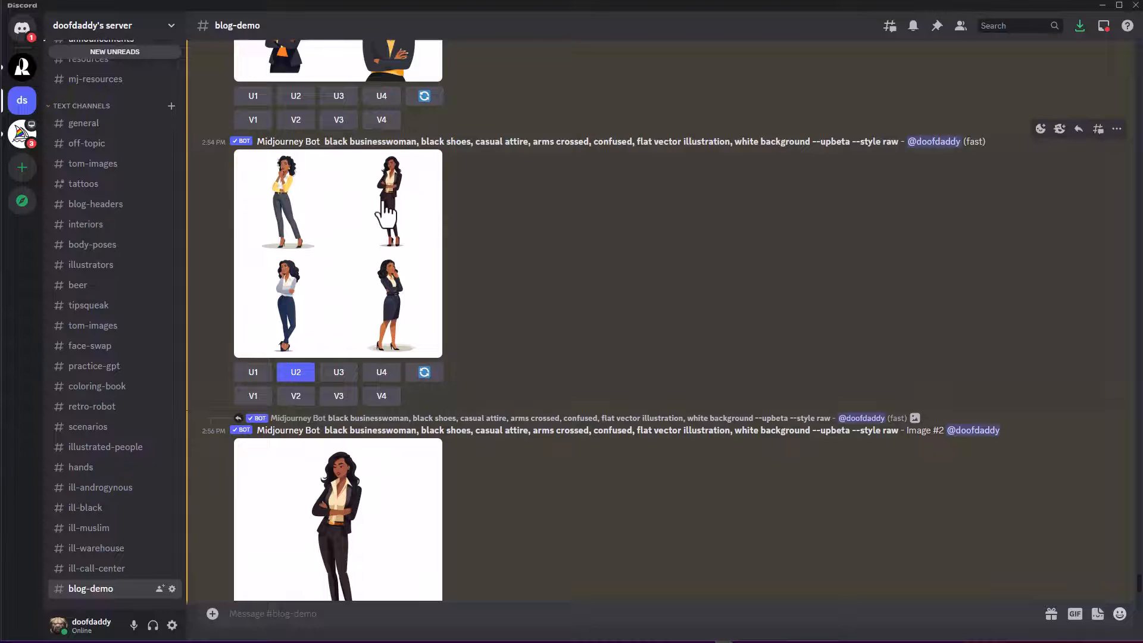
{"action": "left_click", "coordinate": [297, 396]}
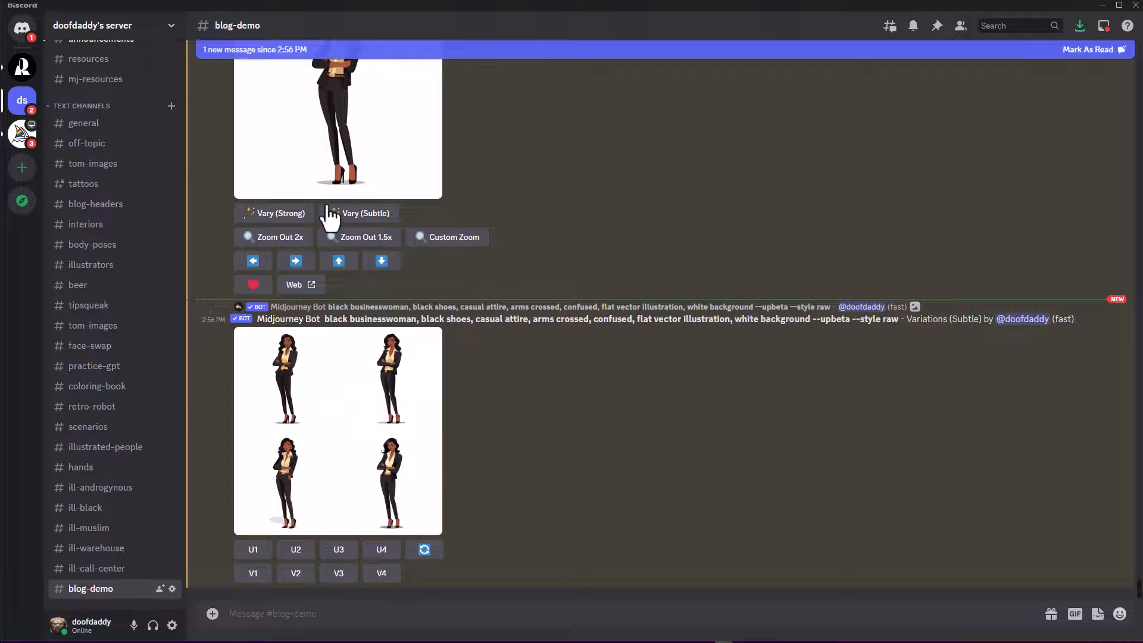
- Open the subtle variations grid of the businesswoman at full size in the browser and compare its poses, faces and outfits
{"action": "scroll", "coordinate": [426, 295], "scroll_direction": "up", "scroll_amount": 3}
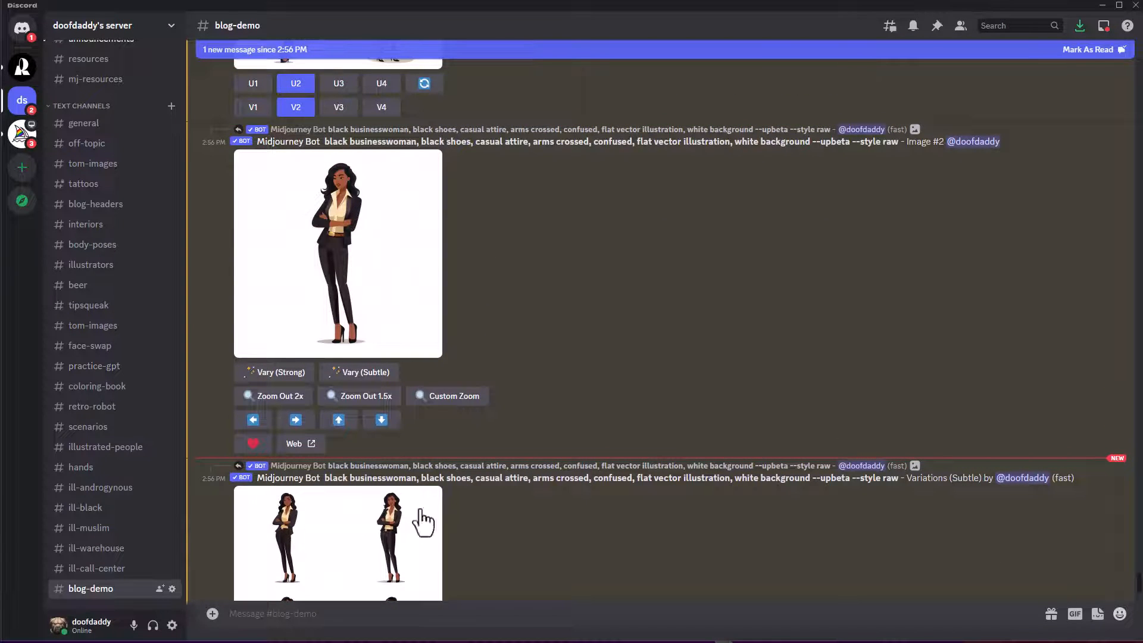
{"action": "scroll", "coordinate": [452, 474], "scroll_direction": "down", "scroll_amount": 3}
{"action": "left_click", "coordinate": [336, 427]}
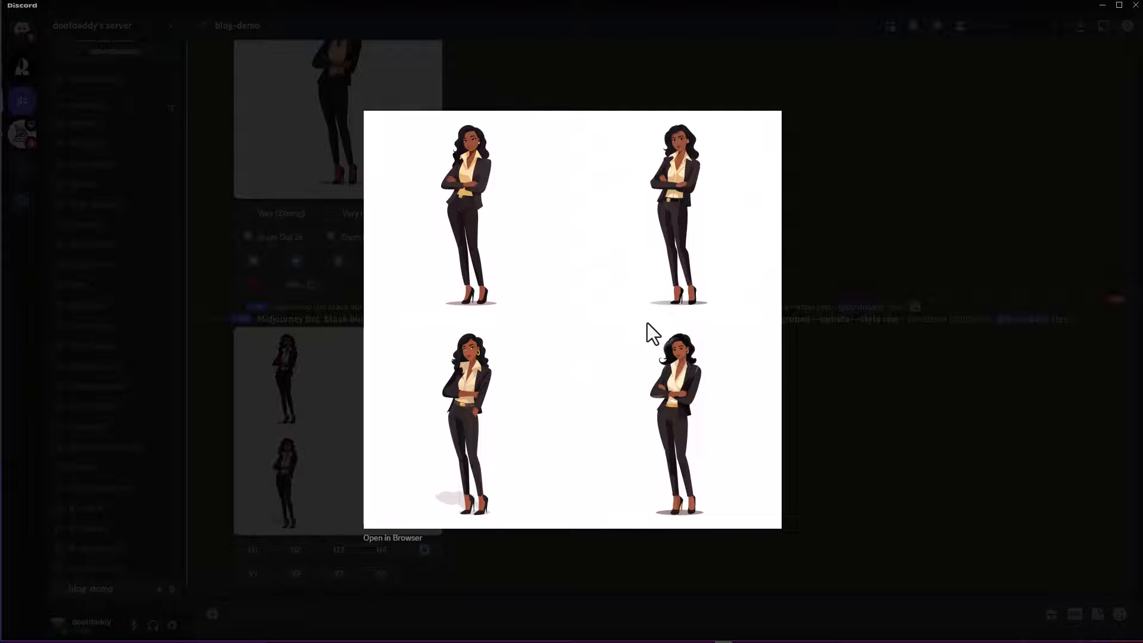
{"action": "left_click", "coordinate": [414, 538]}
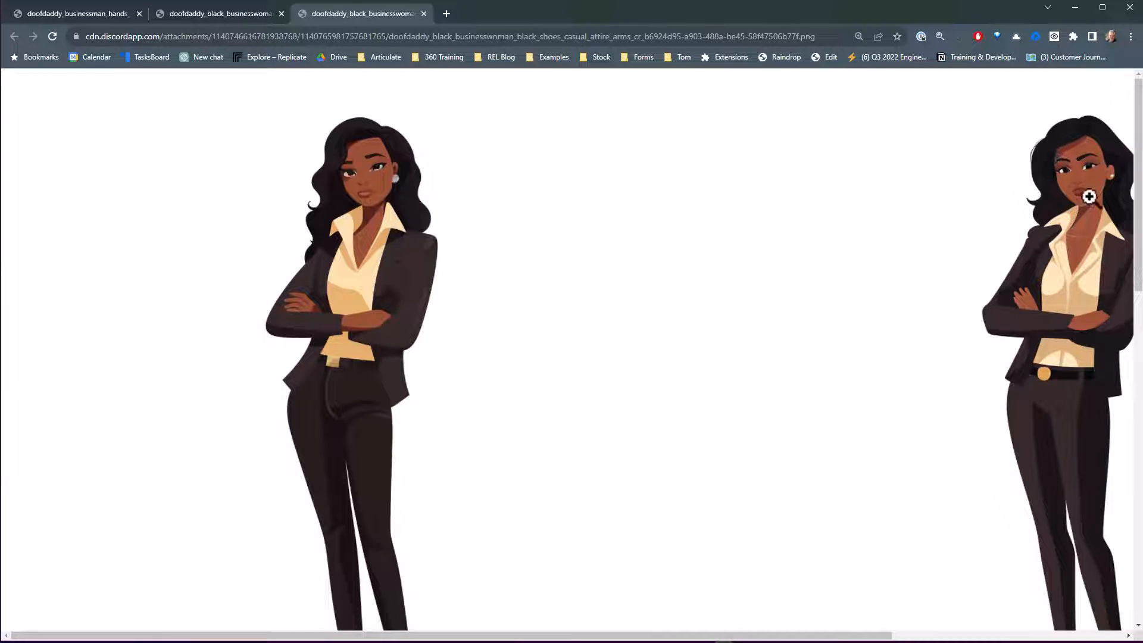
{"action": "scroll", "coordinate": [661, 362], "scroll_direction": "down", "scroll_amount": 10}
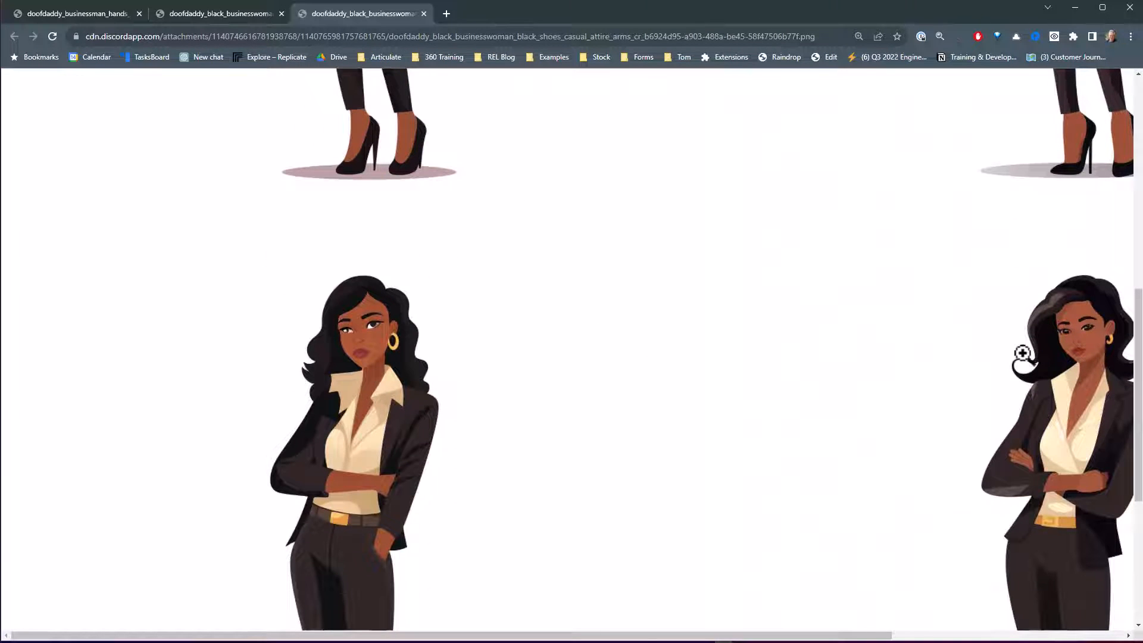
- Examine the four full-size businesswoman variations for differences in arms, hands, earrings, belts and shoes
{"action": "scroll", "coordinate": [361, 258], "scroll_direction": "up", "scroll_amount": 10}
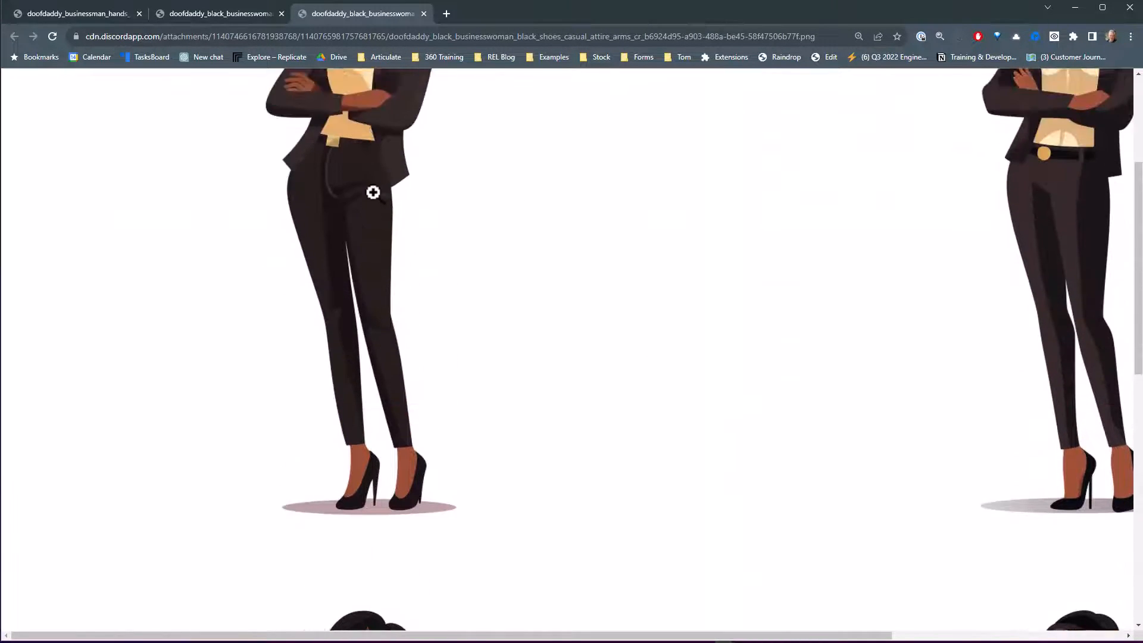
{"action": "scroll", "coordinate": [464, 409], "scroll_direction": "down", "scroll_amount": 8}
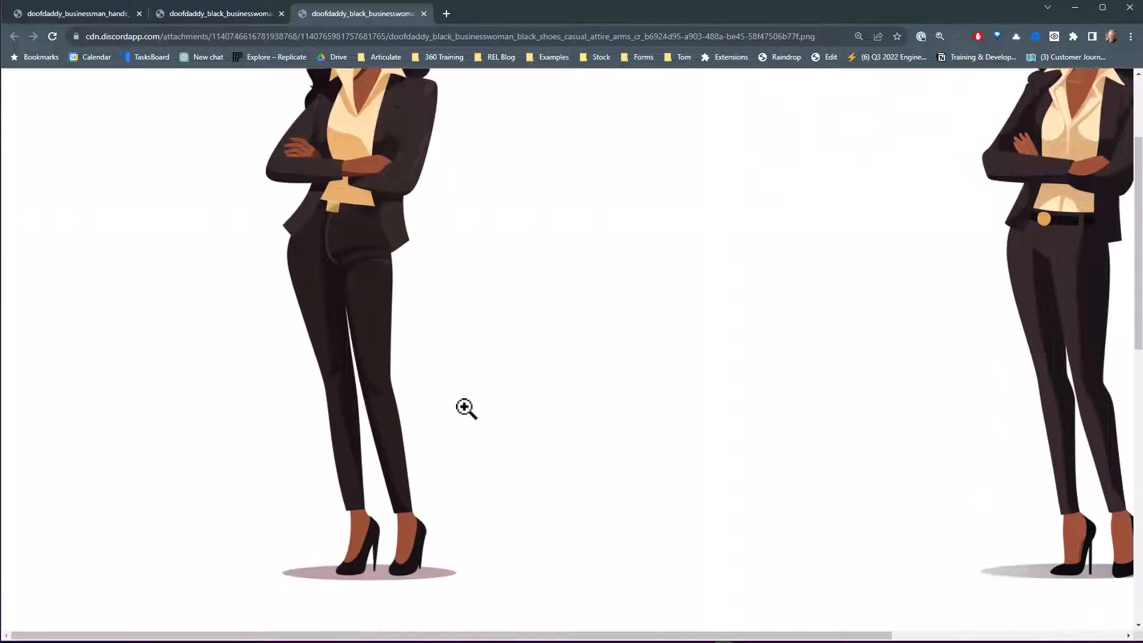
{"action": "scroll", "coordinate": [678, 481], "scroll_direction": "down", "scroll_amount": 3}
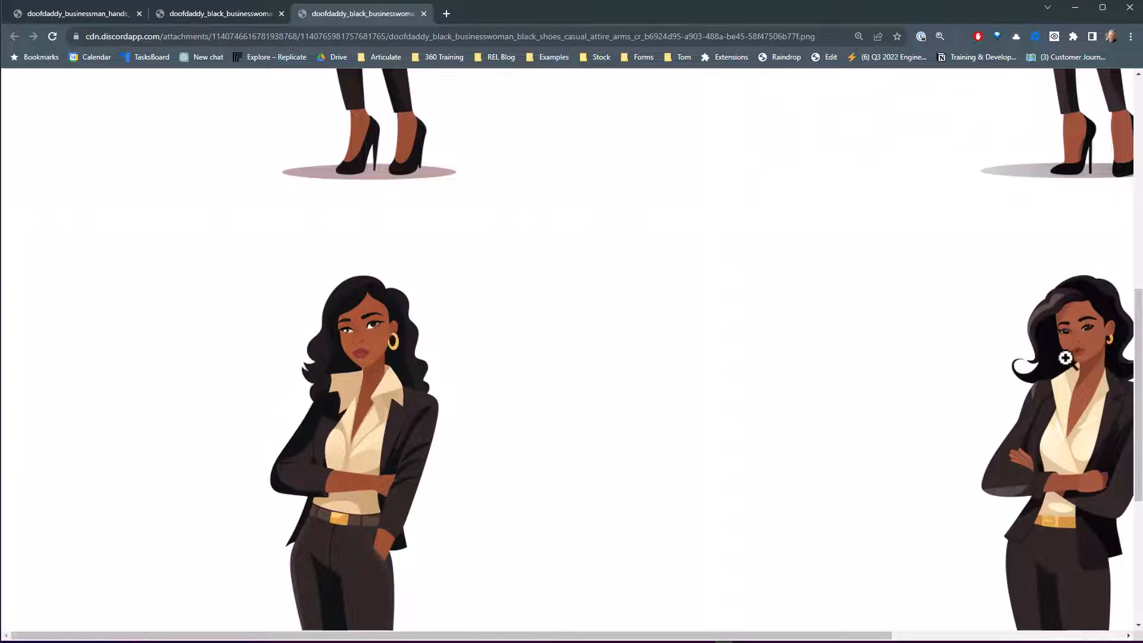
{"action": "scroll", "coordinate": [1066, 357], "scroll_direction": "down", "scroll_amount": 4}
{"action": "scroll", "coordinate": [1066, 332], "scroll_direction": "up", "scroll_amount": 14}
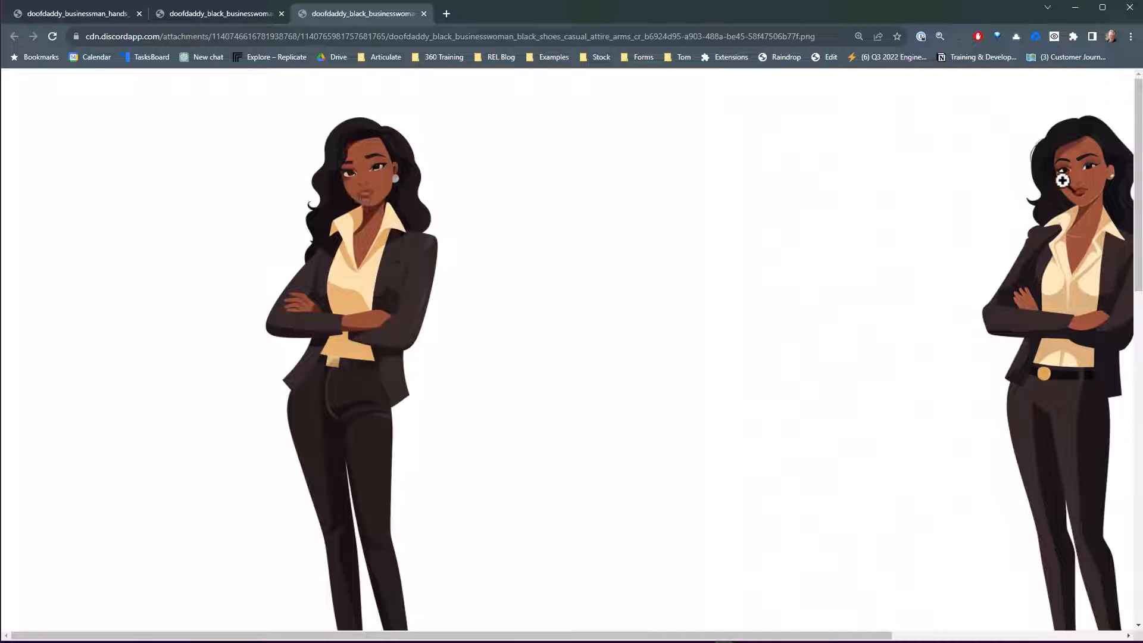
{"action": "scroll", "coordinate": [464, 391], "scroll_direction": "down", "scroll_amount": 8}
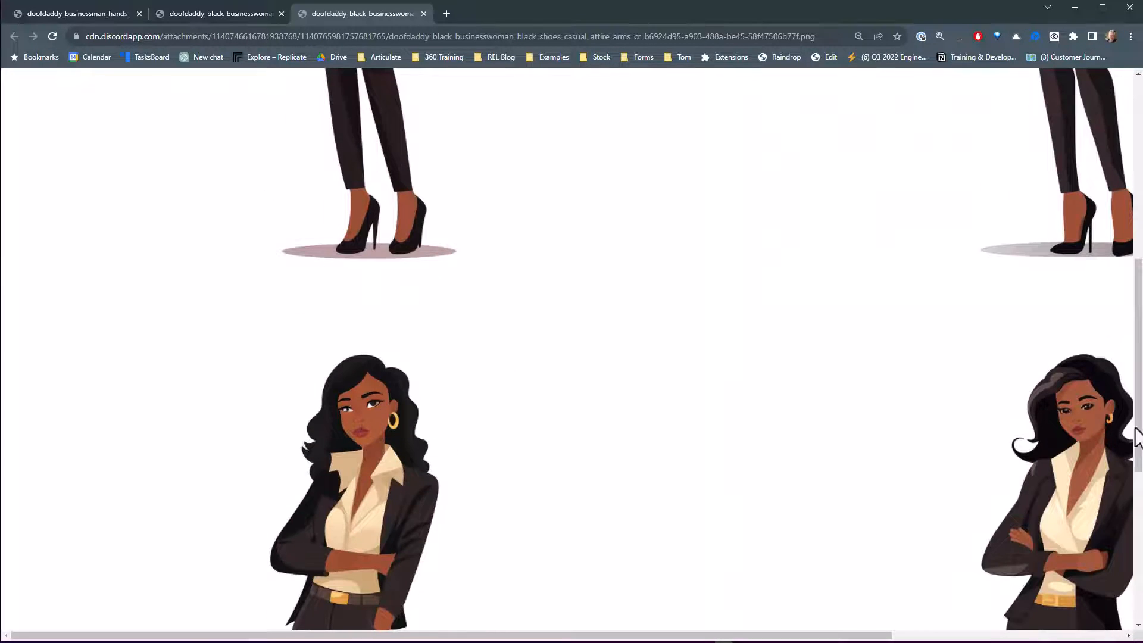
{"action": "scroll", "coordinate": [696, 379], "scroll_direction": "down", "scroll_amount": 5}
{"action": "scroll", "coordinate": [695, 375], "scroll_direction": "down", "scroll_amount": 1}
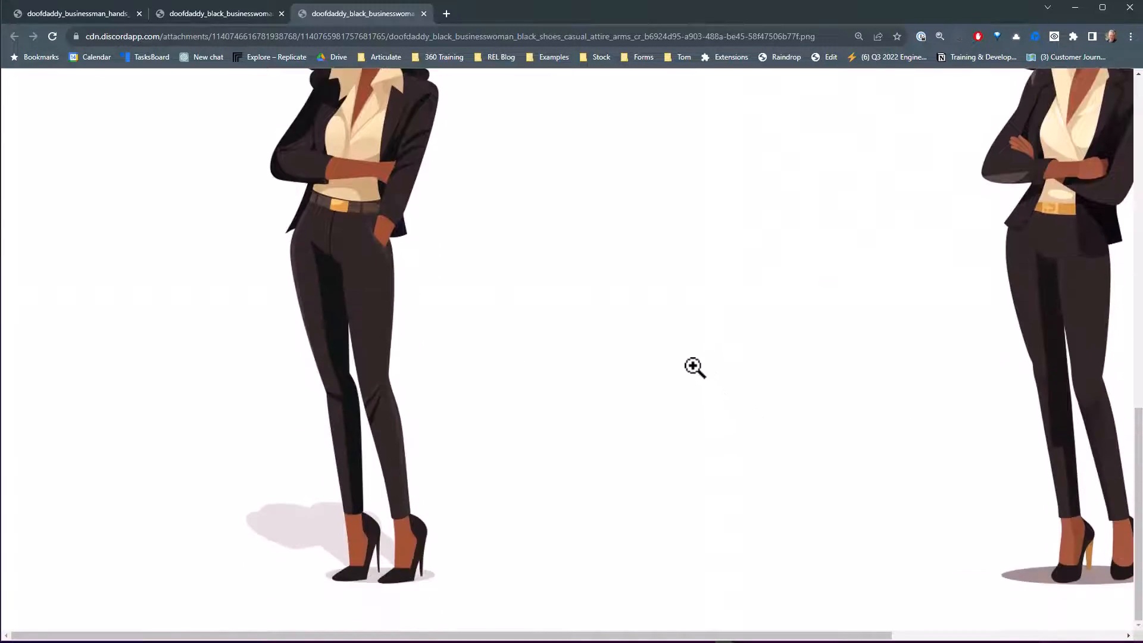
{"action": "scroll", "coordinate": [411, 296], "scroll_direction": "up", "scroll_amount": 3}
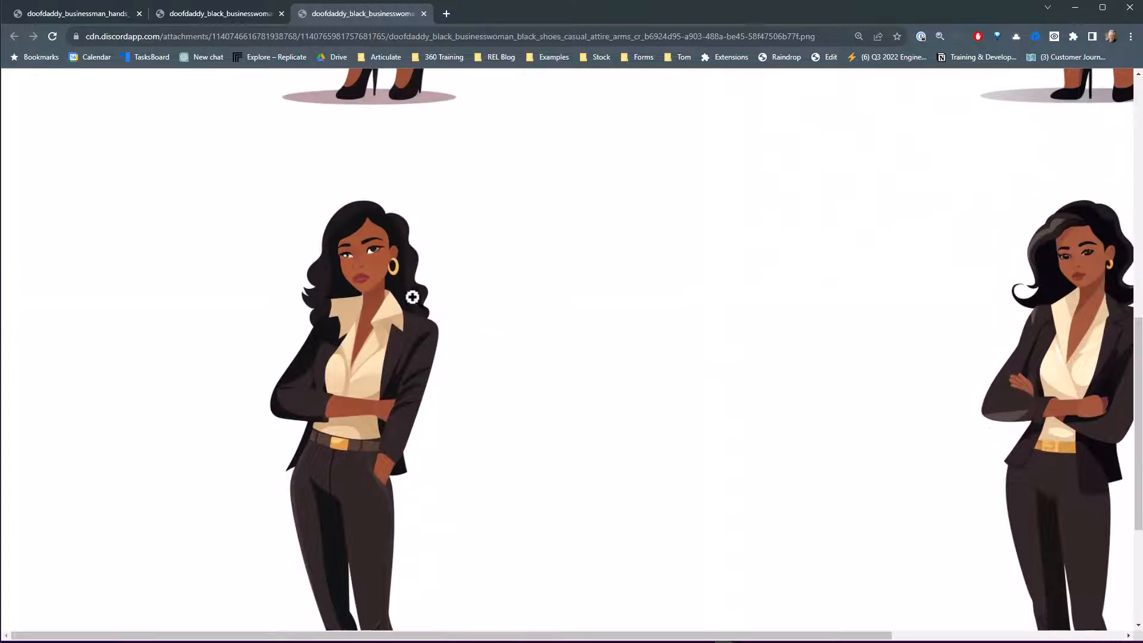
{"action": "scroll", "coordinate": [383, 324], "scroll_direction": "down", "scroll_amount": 1}
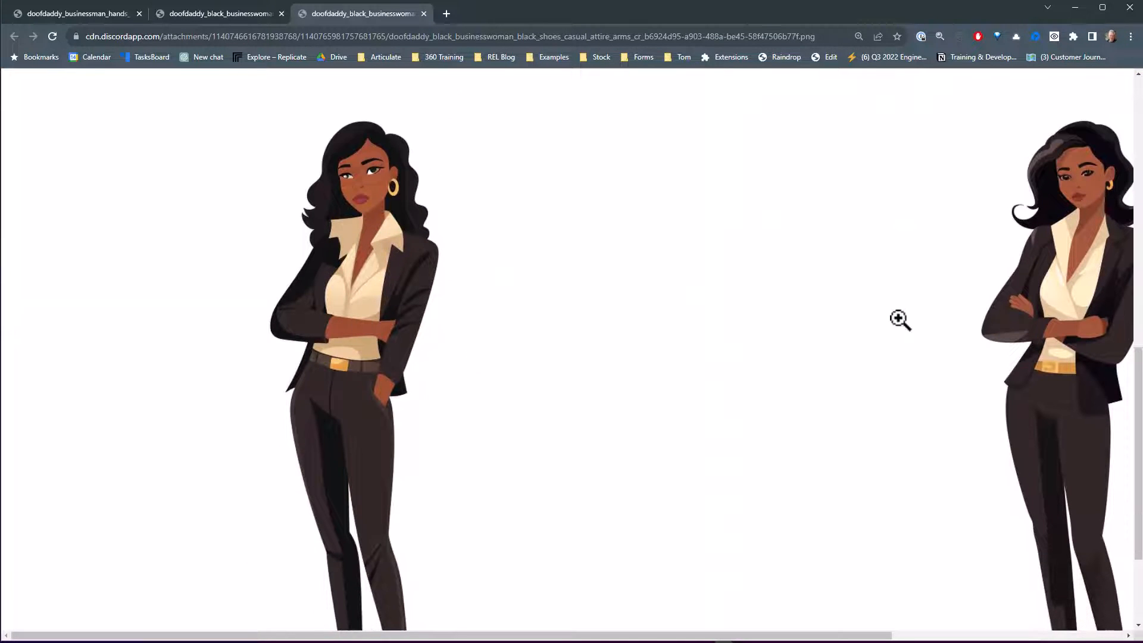
{"action": "scroll", "coordinate": [1006, 322], "scroll_direction": "down", "scroll_amount": 10}
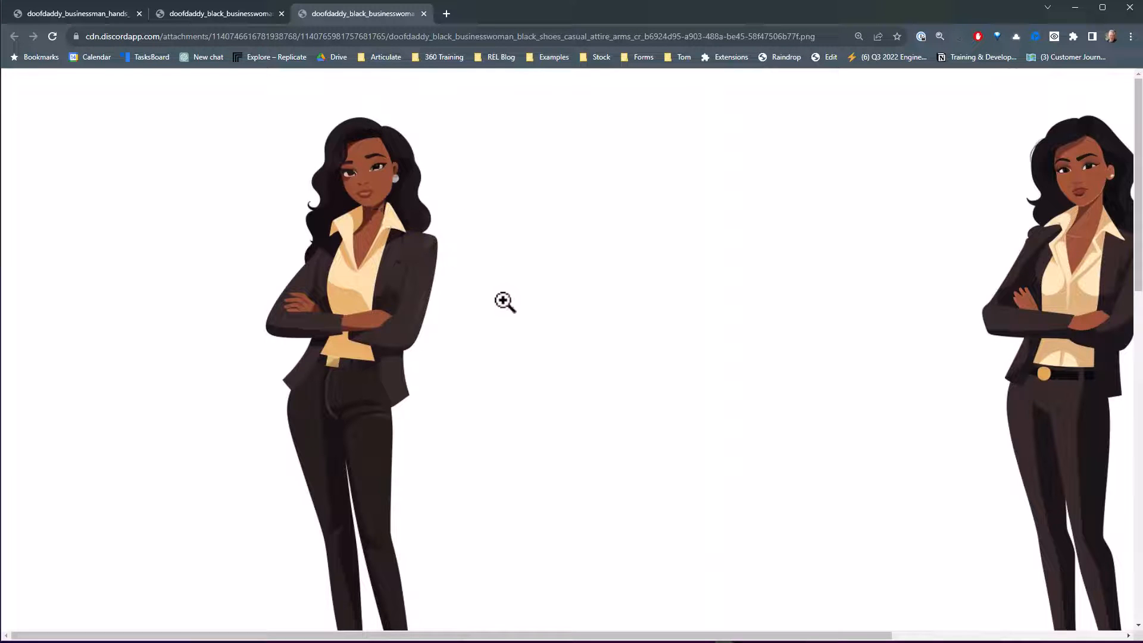
- Switch back to Discord, close the image preview and copy the prompt text from "black businesswoman" through "white background", without the parameters
{"action": "key", "text": "alt+Tab"}
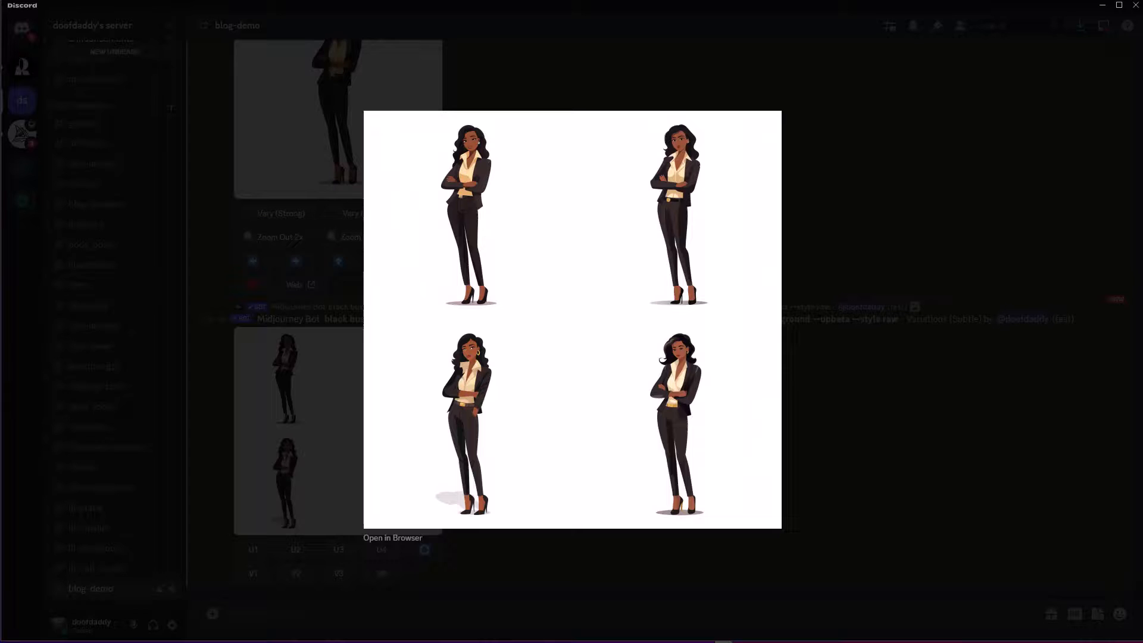
{"action": "left_click", "coordinate": [845, 453]}
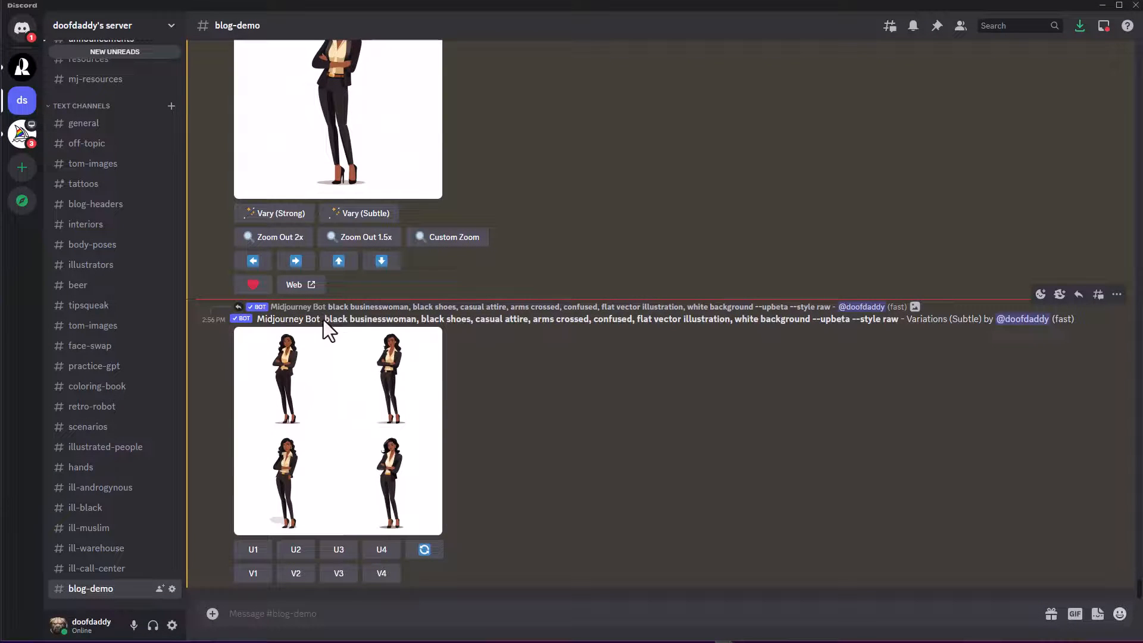
{"action": "left_click_drag", "start_coordinate": [324, 321], "coordinate": [811, 321]}
{"action": "key", "text": "ctrl+c"}
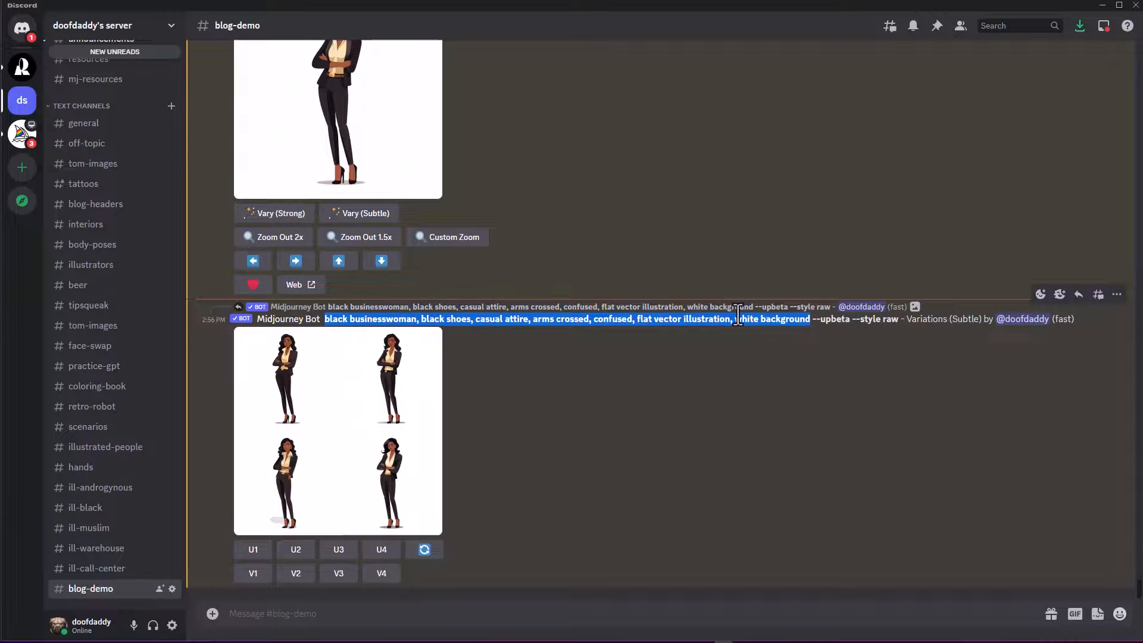
- Submit a new /imagine job with the copied businesswoman prompt, replacing "arms crossed" with "gesturing"
{"action": "left_click", "coordinate": [408, 622]}
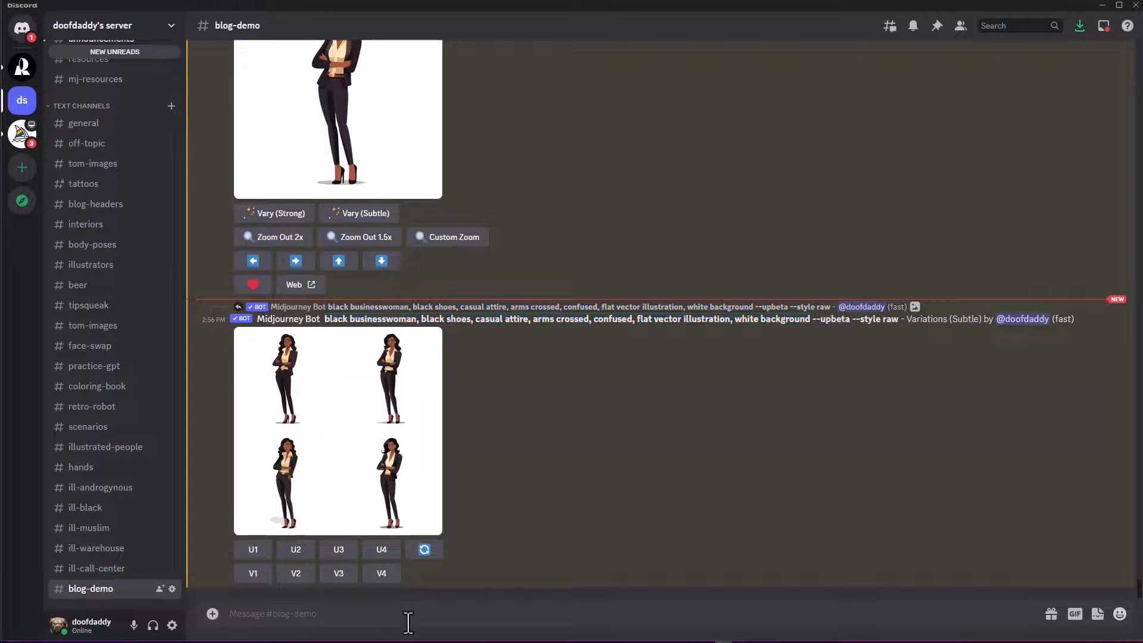
{"action": "type", "text": "/"}
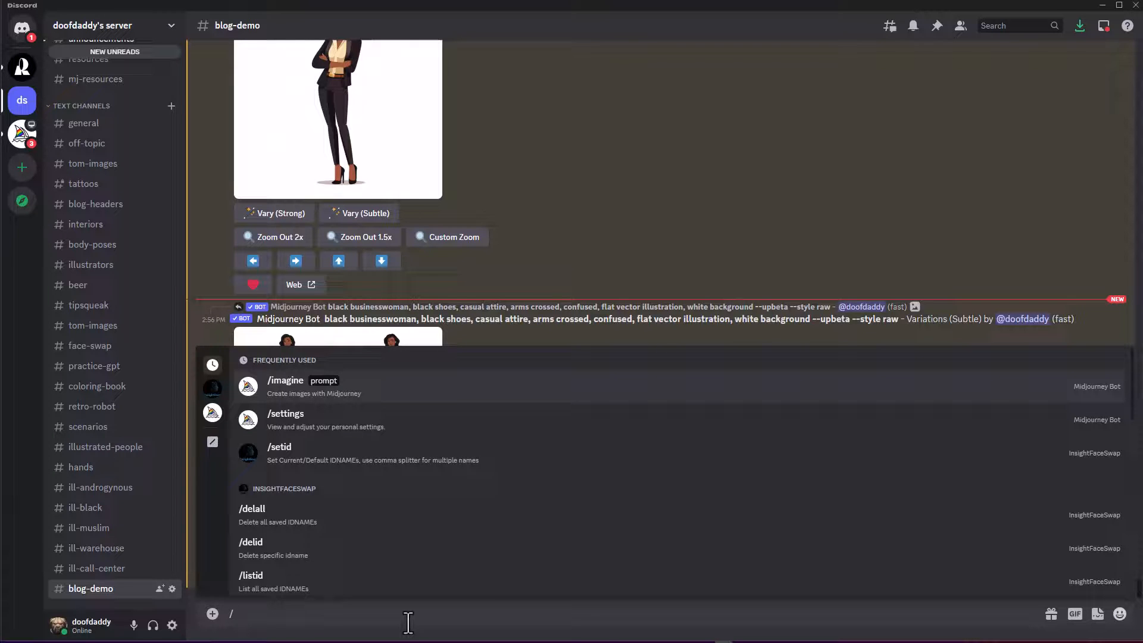
{"action": "left_click", "coordinate": [404, 394]}
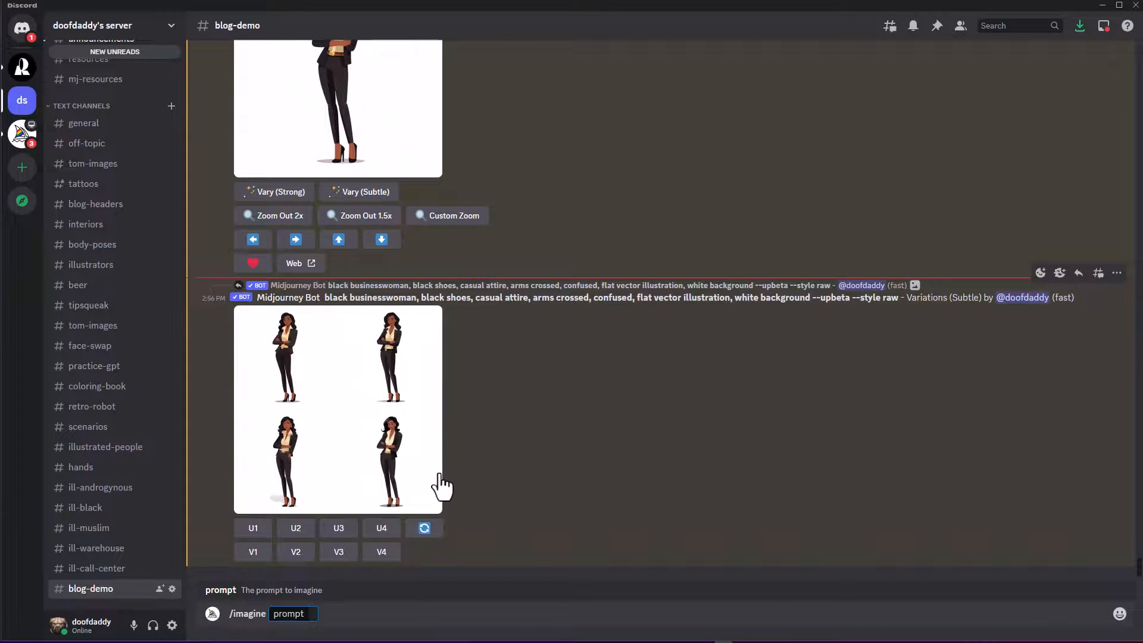
{"action": "key", "text": "ctrl+v"}
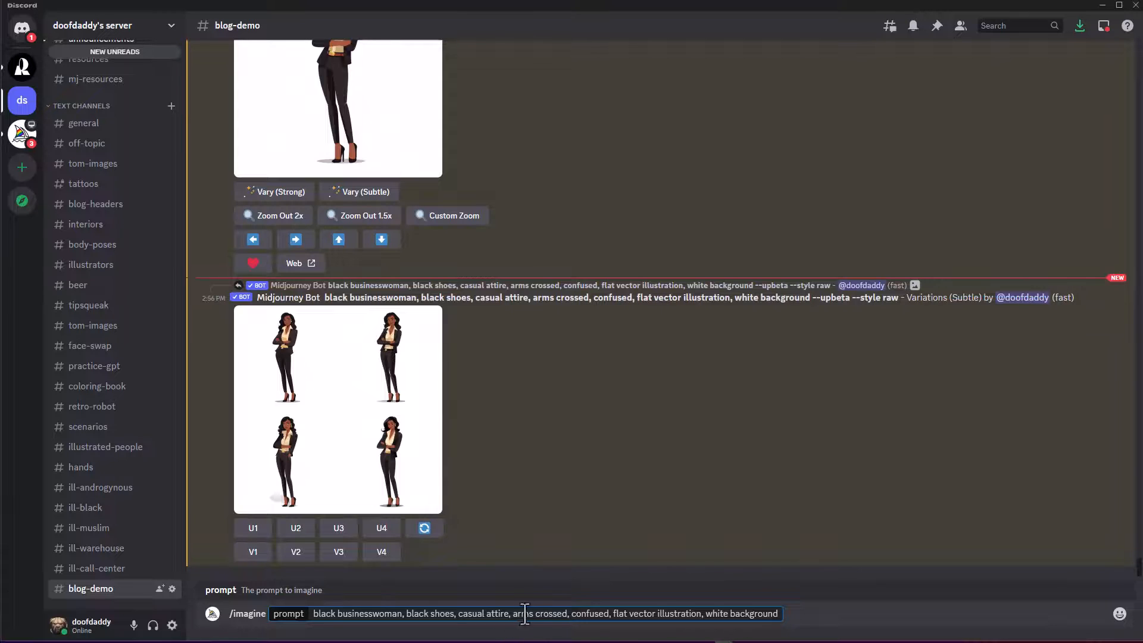
{"action": "left_click_drag", "start_coordinate": [512, 613], "coordinate": [570, 613]}
{"action": "type", "text": "gestur"}
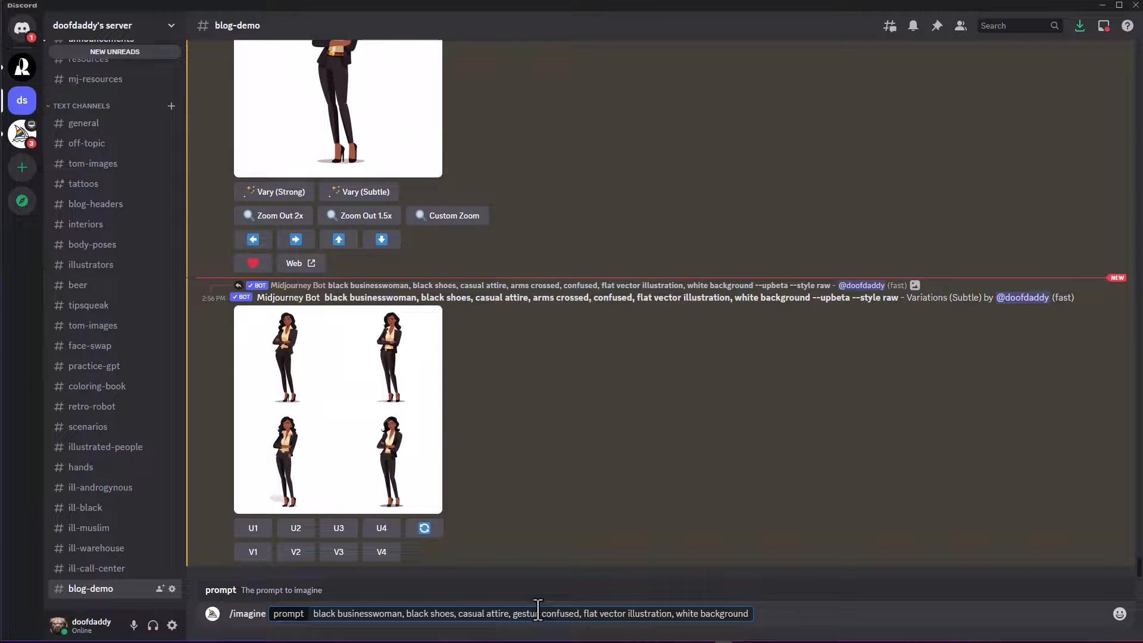
{"action": "type", "text": "ing"}
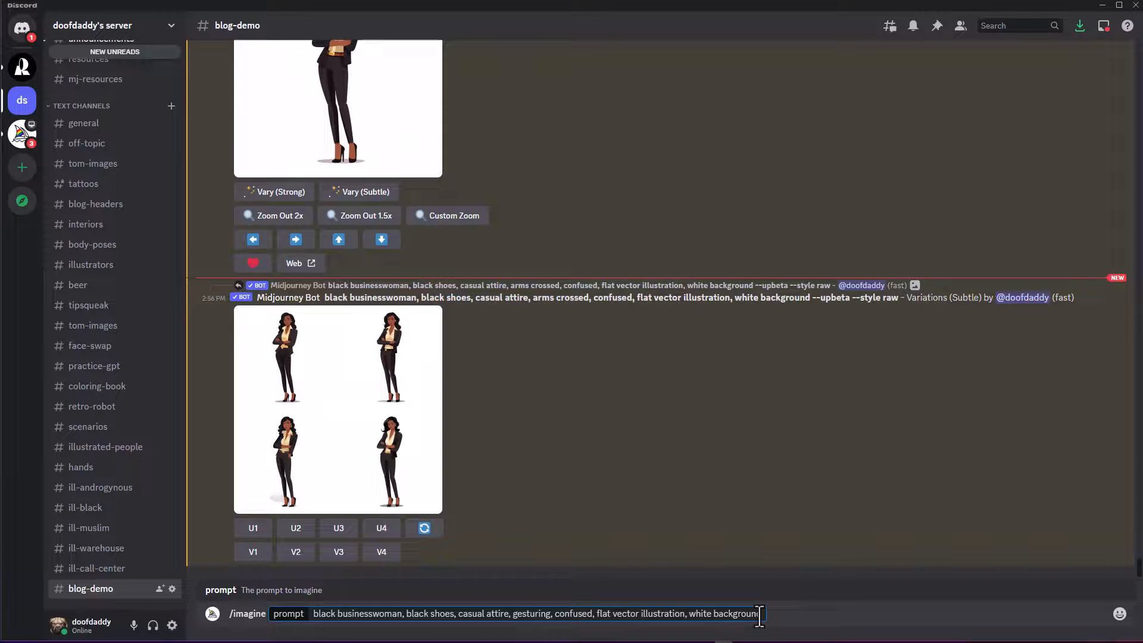
{"action": "key", "text": "Return"}
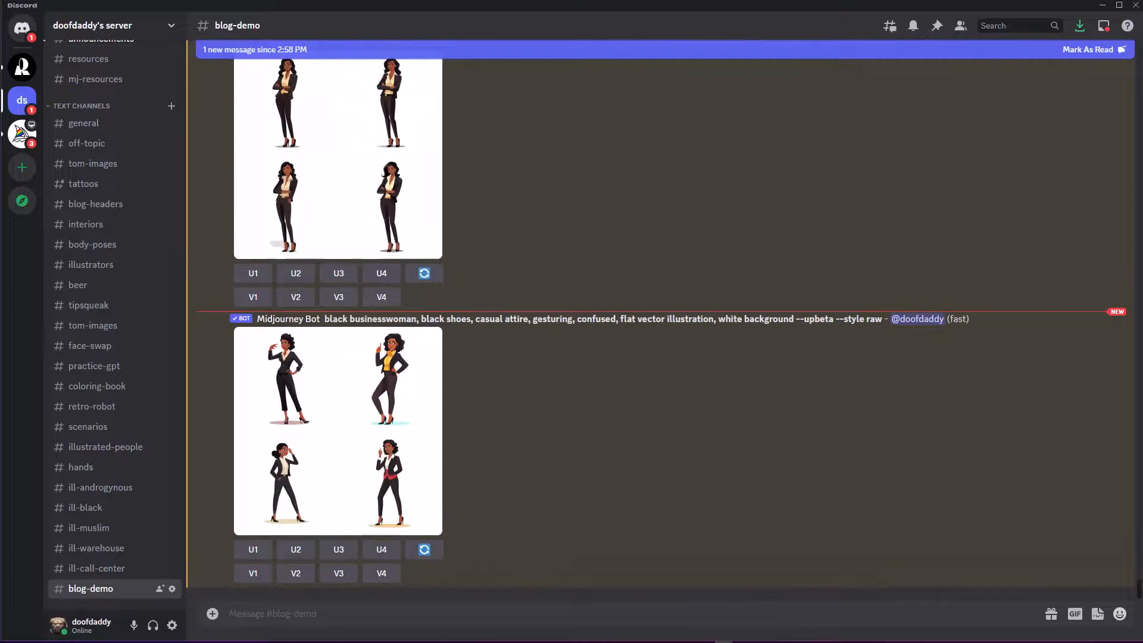
- Preview the gesturing businesswoman grid, then upscale image 2 and generate variations of that same image
{"action": "left_click", "coordinate": [357, 417]}
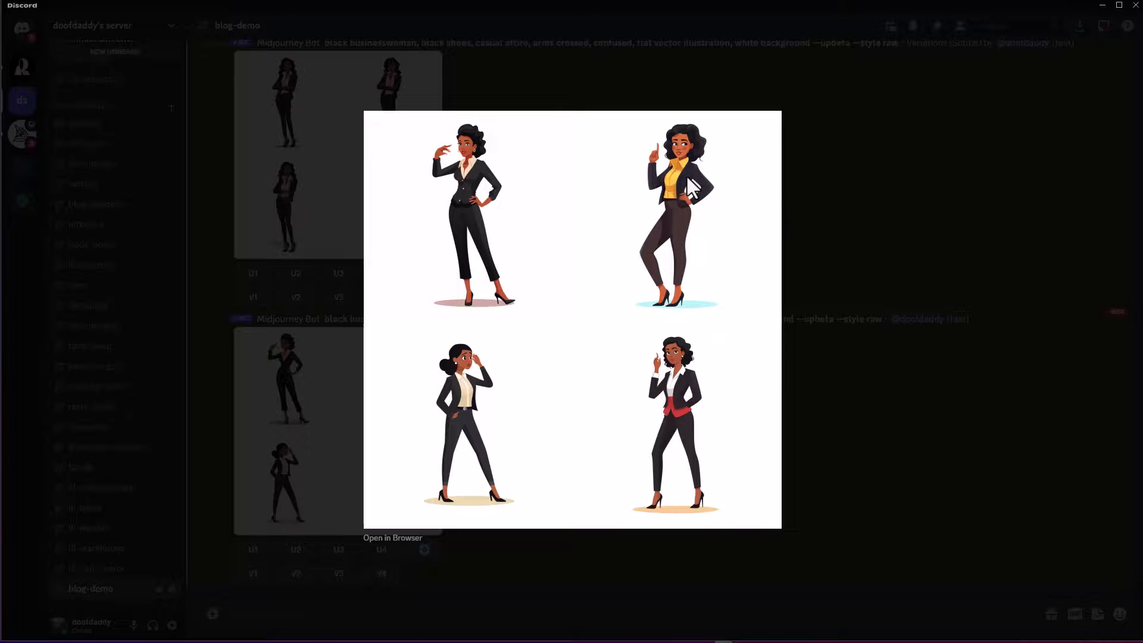
{"action": "left_click", "coordinate": [820, 225]}
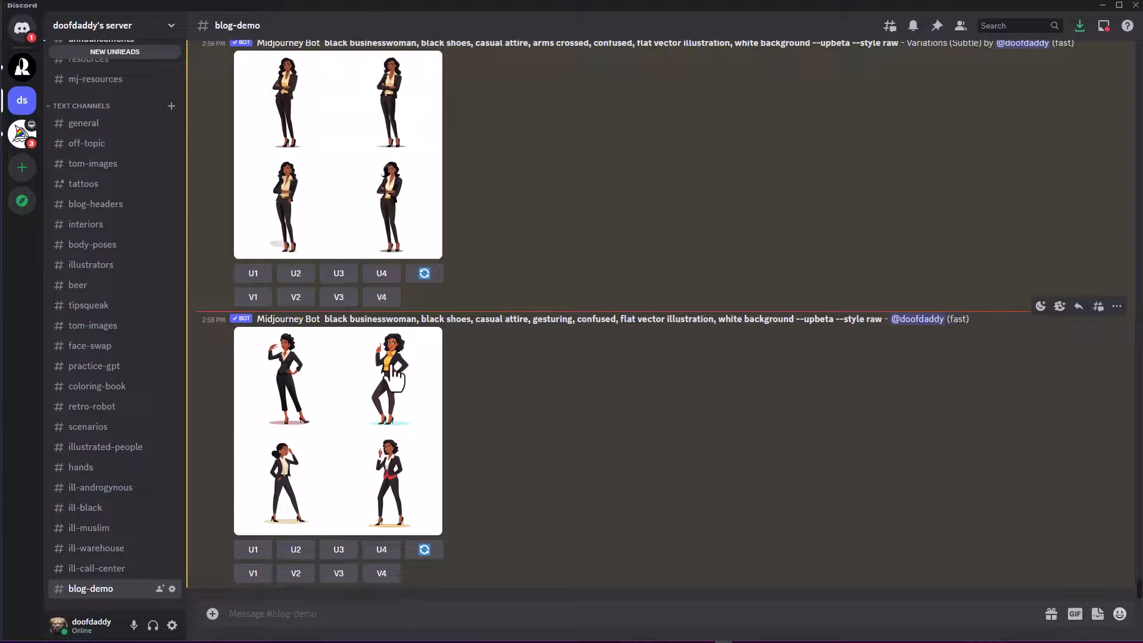
{"action": "left_click", "coordinate": [294, 551]}
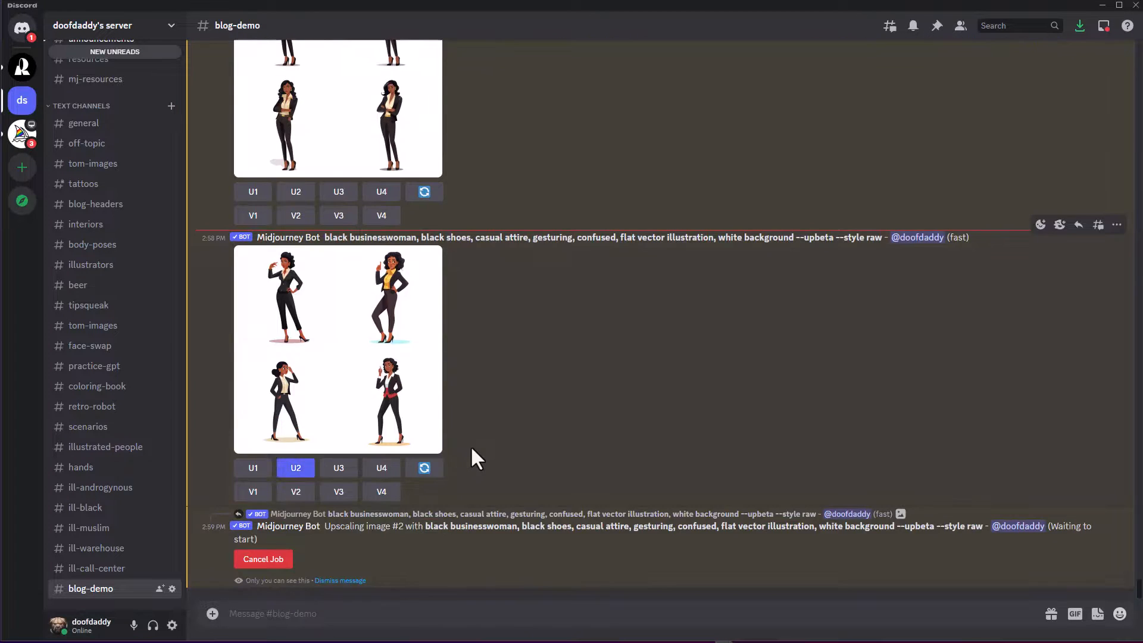
{"action": "left_click", "coordinate": [296, 492]}
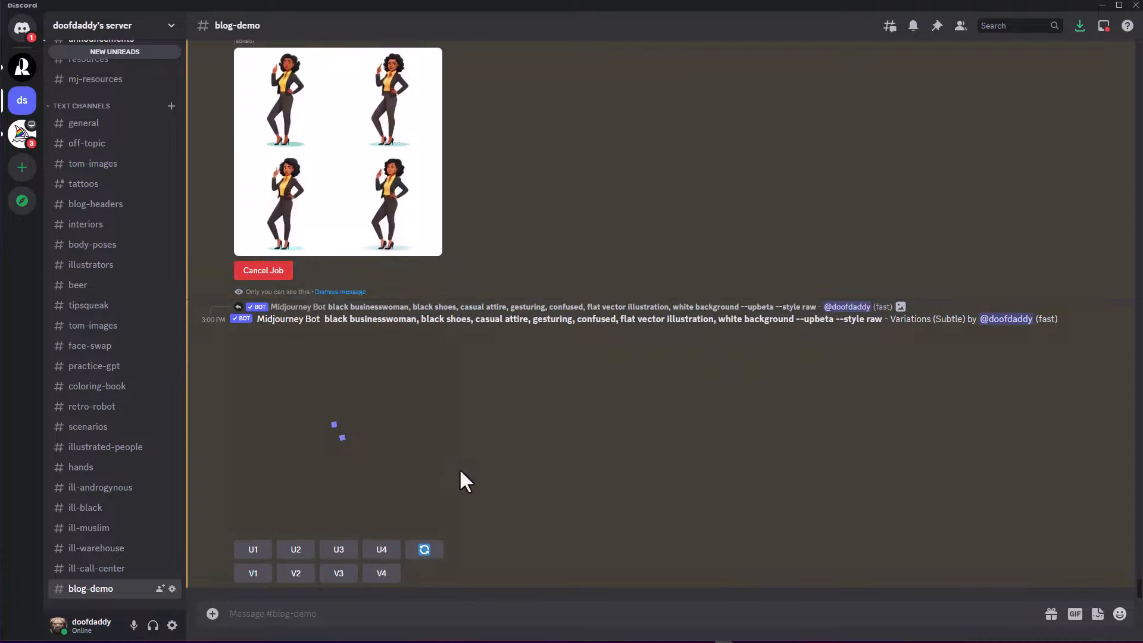
- Preview the upscaled gesturing businesswoman and her subtle variations grid, comparing hands, faces and poses
{"action": "scroll", "coordinate": [465, 183], "scroll_direction": "up", "scroll_amount": 3}
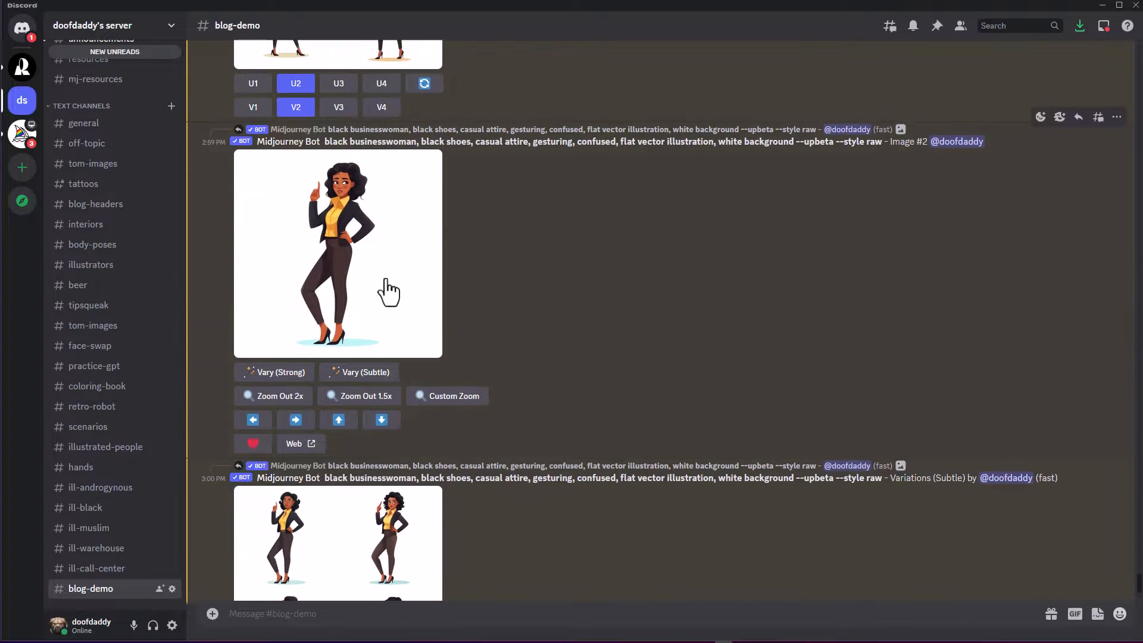
{"action": "left_click", "coordinate": [384, 288]}
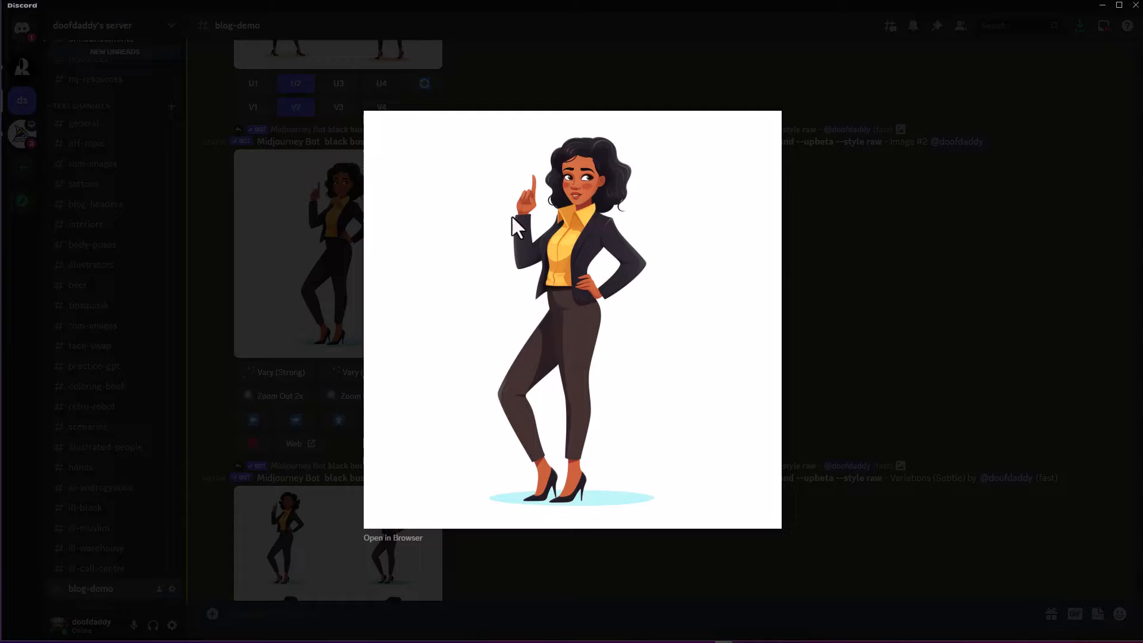
{"action": "left_click", "coordinate": [824, 266]}
{"action": "scroll", "coordinate": [430, 420], "scroll_direction": "down", "scroll_amount": 3}
{"action": "left_click", "coordinate": [373, 422]}
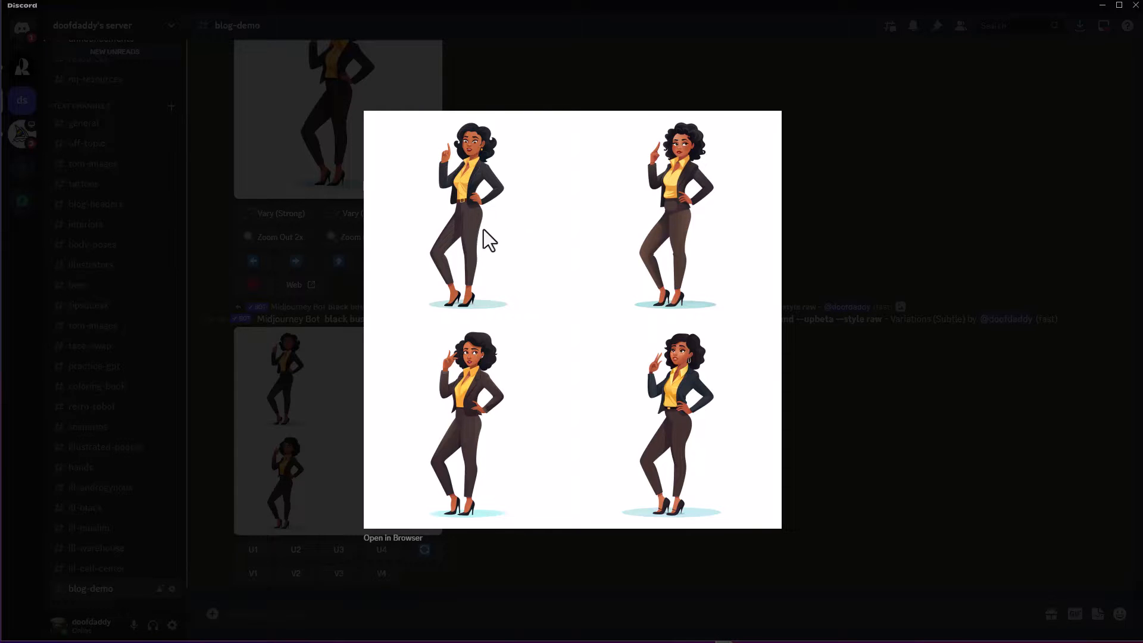
{"action": "left_click", "coordinate": [837, 420]}
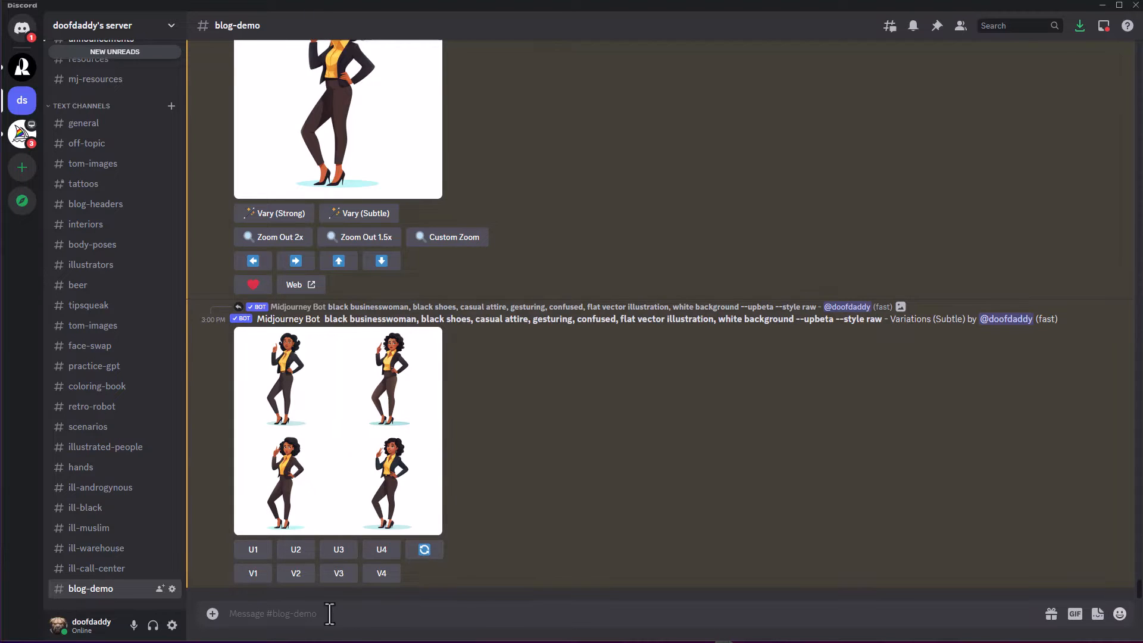
- Upscale all four images, 1 through 4, of the gesturing businesswoman's subtle variations grid
{"action": "left_click", "coordinate": [254, 554]}
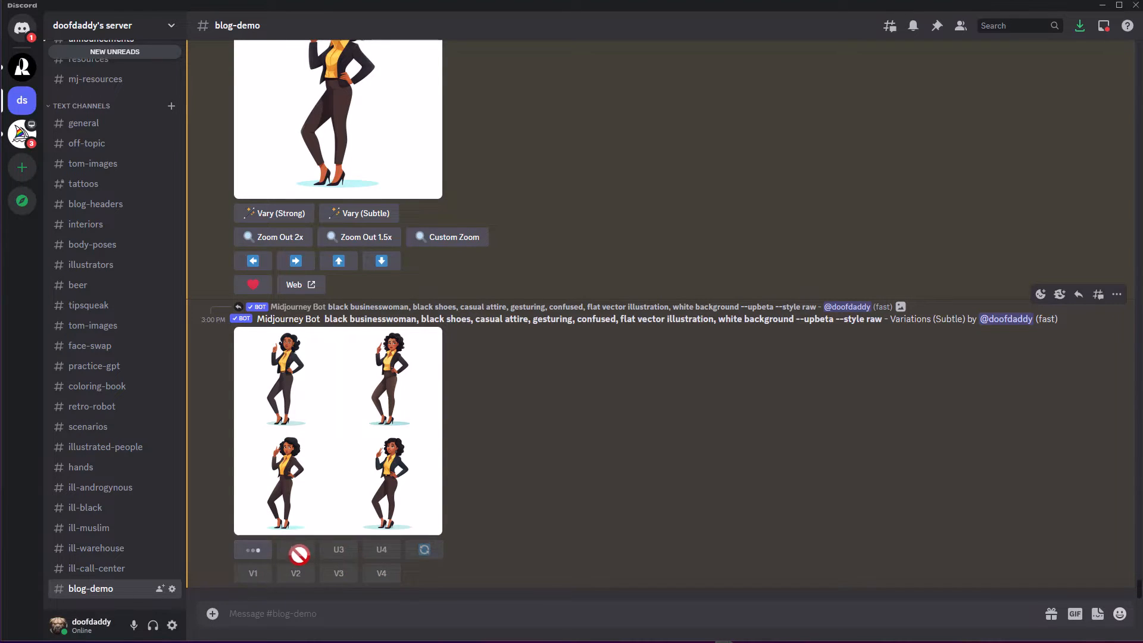
{"action": "left_click", "coordinate": [296, 468]}
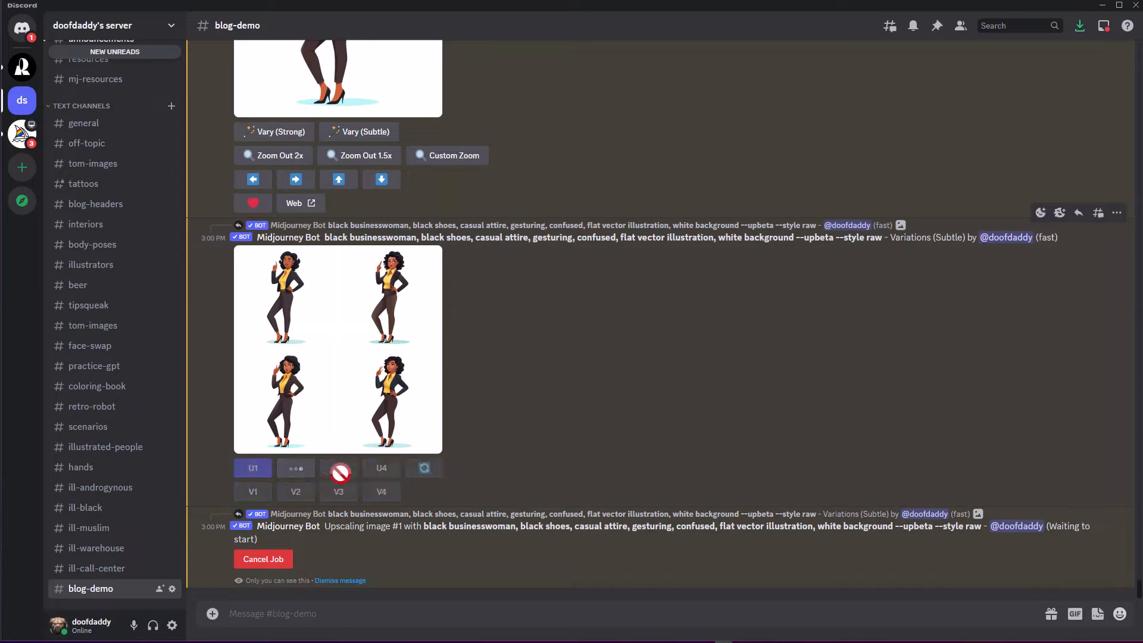
{"action": "left_click", "coordinate": [339, 387]}
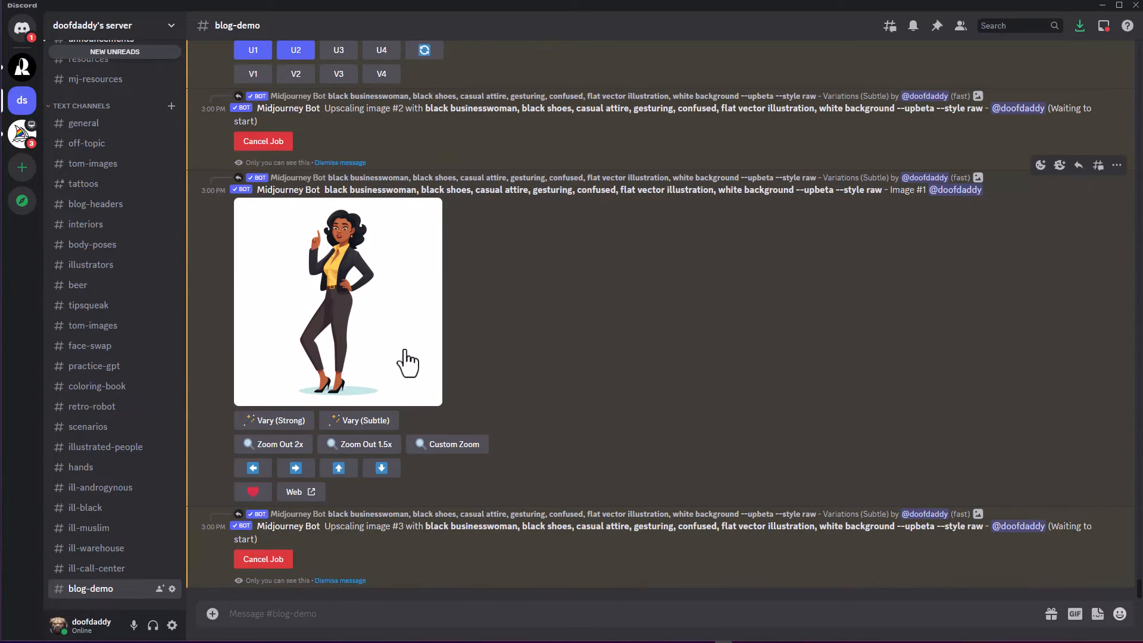
{"action": "scroll", "coordinate": [396, 262], "scroll_direction": "up", "scroll_amount": 1}
{"action": "left_click", "coordinate": [382, 291]}
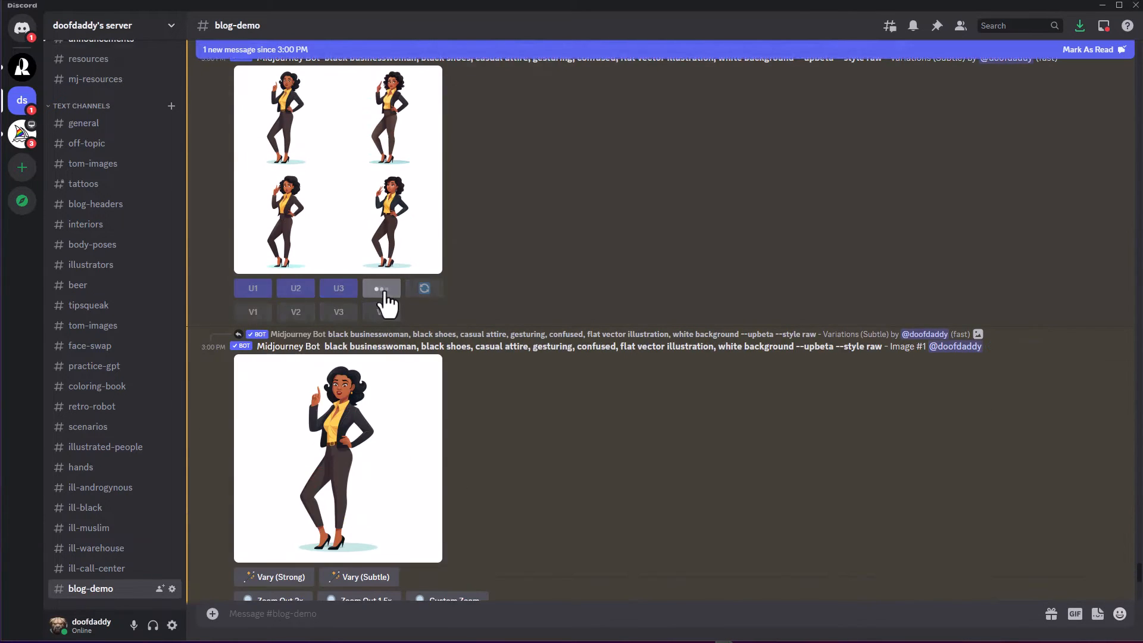